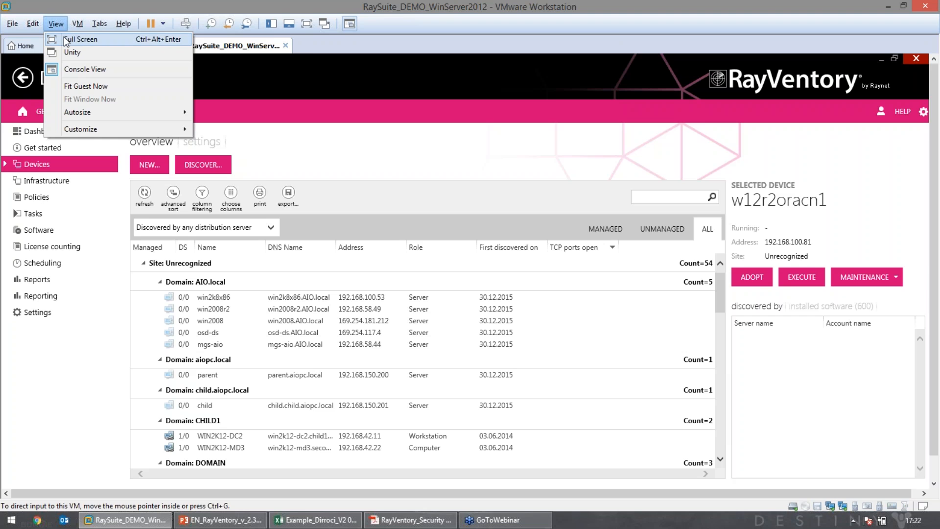
Show the VM full screen and bring back RayManageSoft Administration on the Tasks history
click(65, 38)
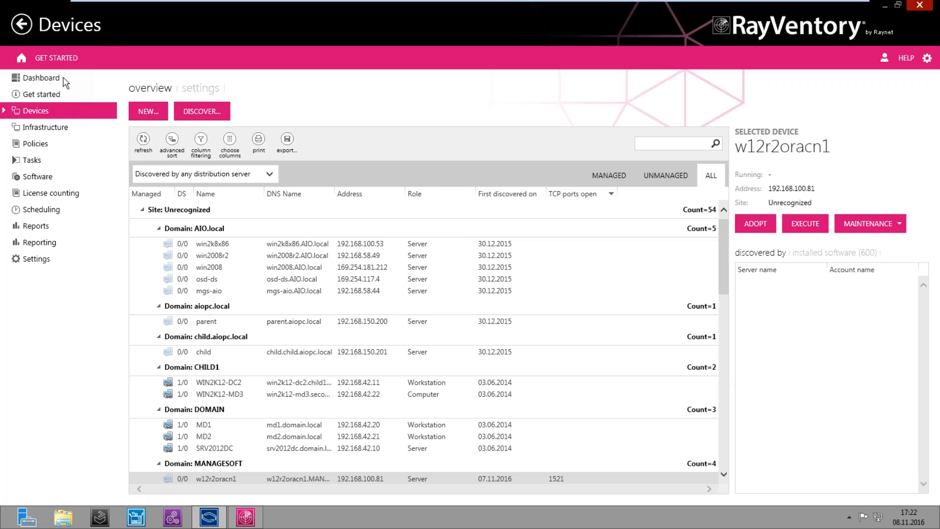
click(21, 26)
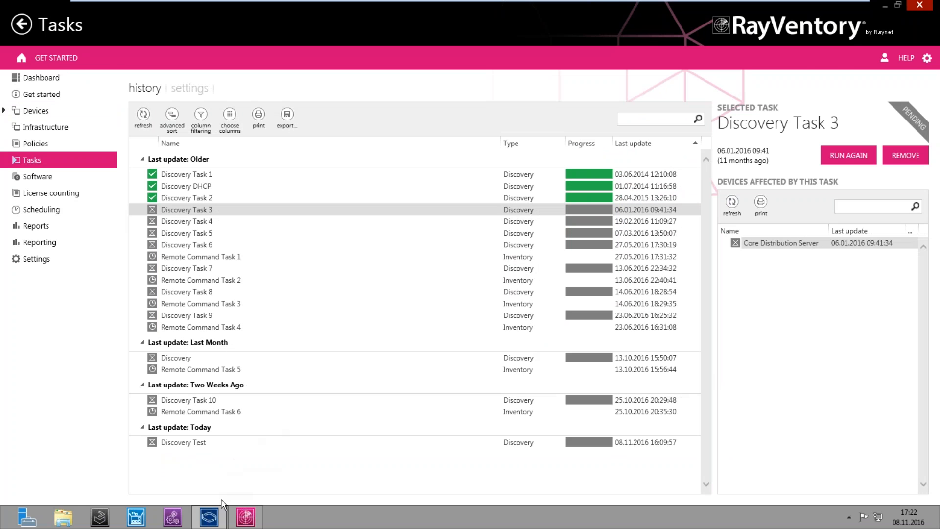
click(242, 517)
click(243, 517)
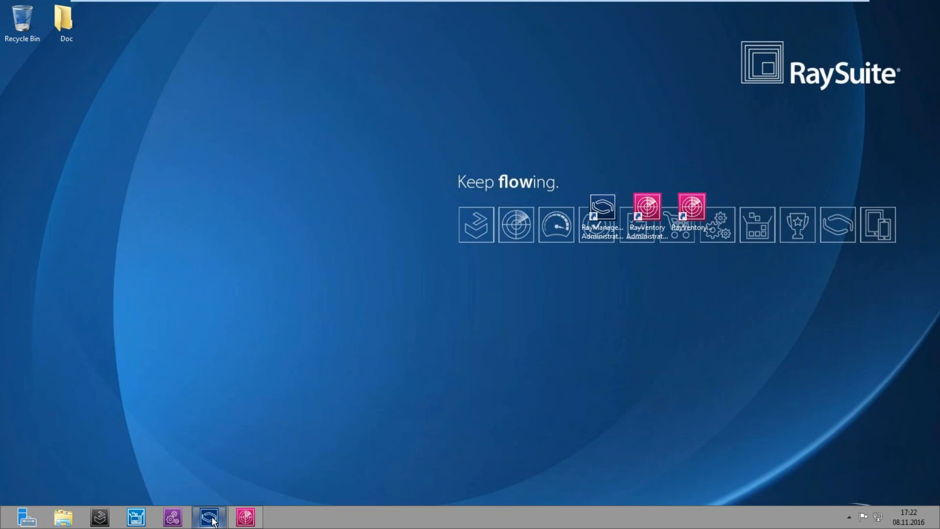
mouse_move(213, 520)
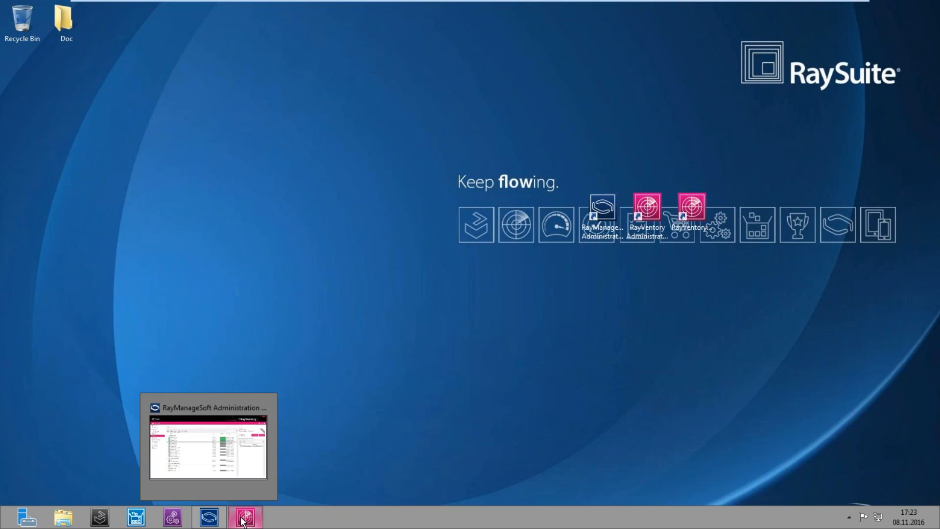
click(213, 518)
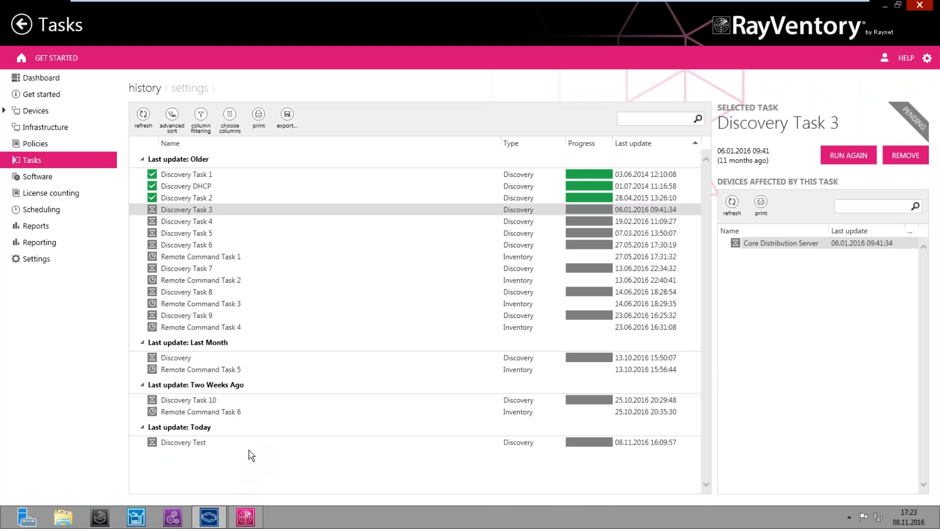
Show the Home dashboard, move the RayVentory Portal window right, then return to RayManageSoft
click(21, 58)
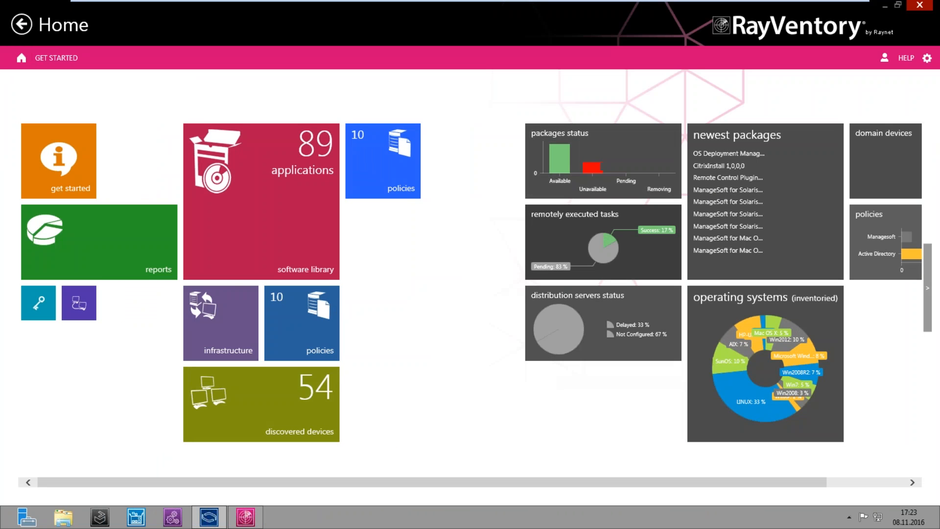
mouse_move(219, 516)
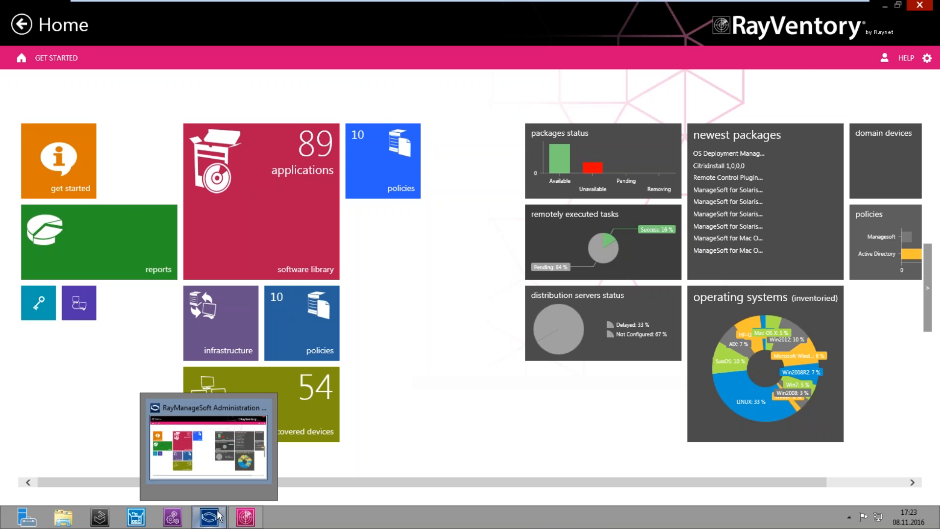
click(247, 518)
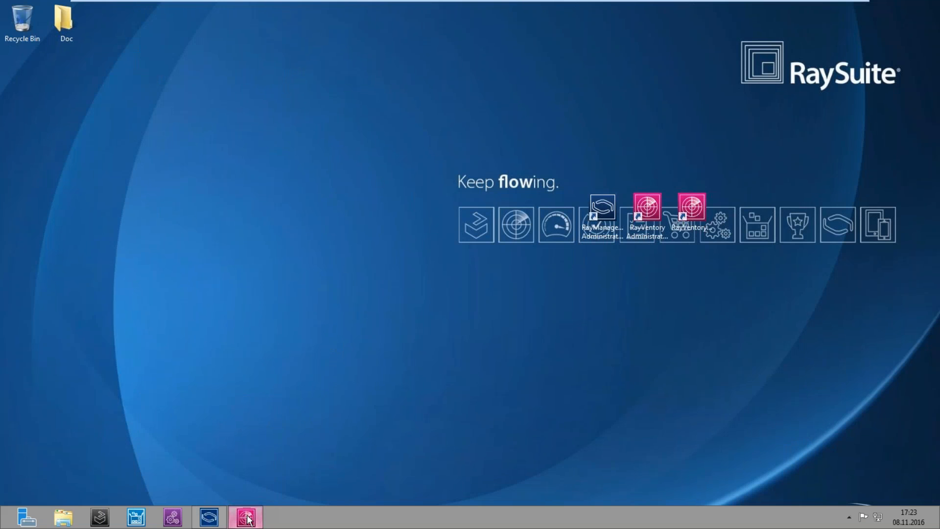
click(247, 518)
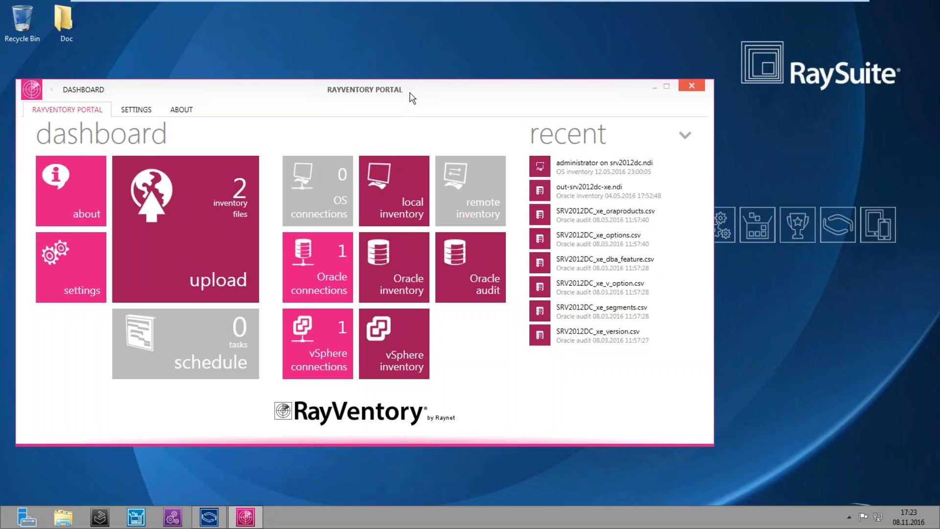
drag(409, 96, 507, 89)
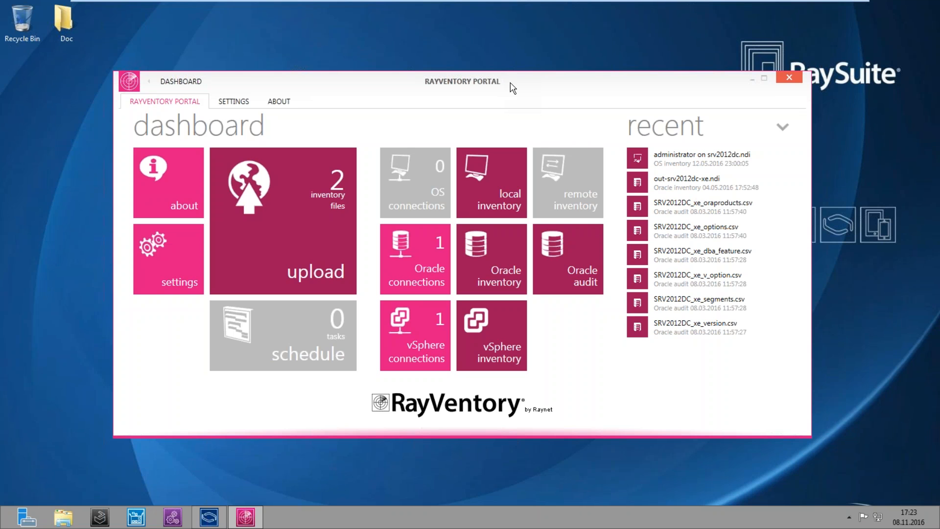
click(247, 517)
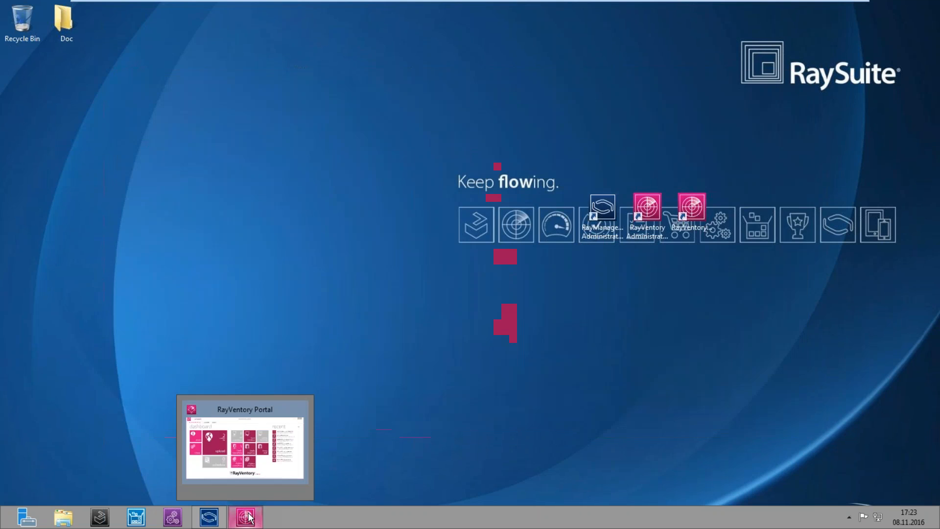
click(210, 518)
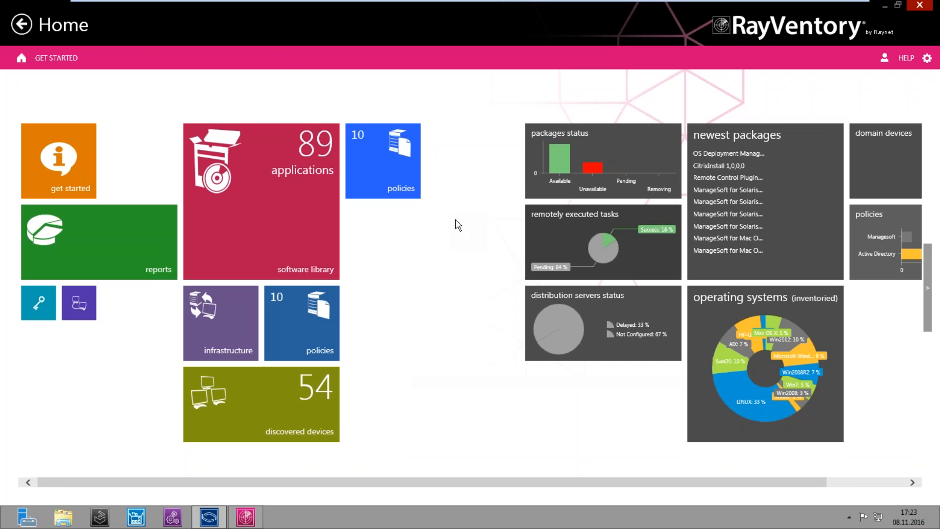
Look over the dashboard and Get started page, then return to the 54-device Devices overview
click(849, 484)
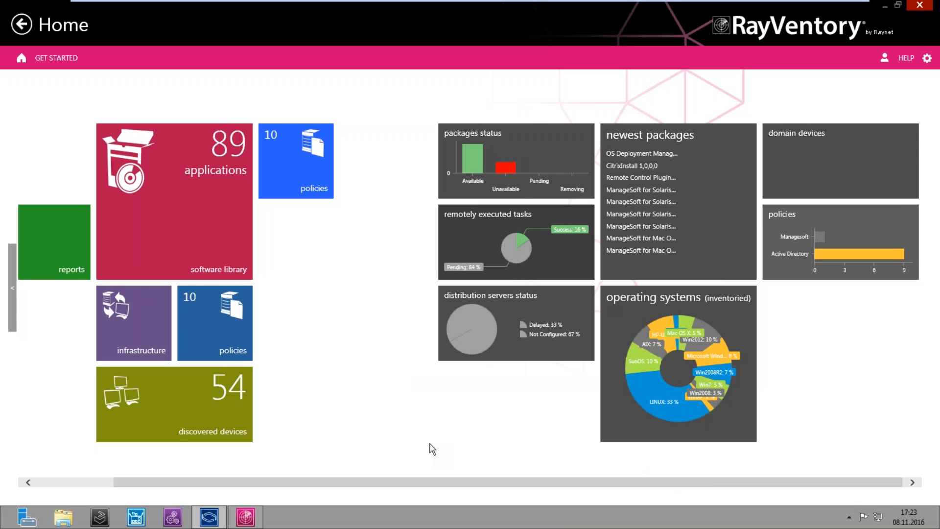
click(90, 484)
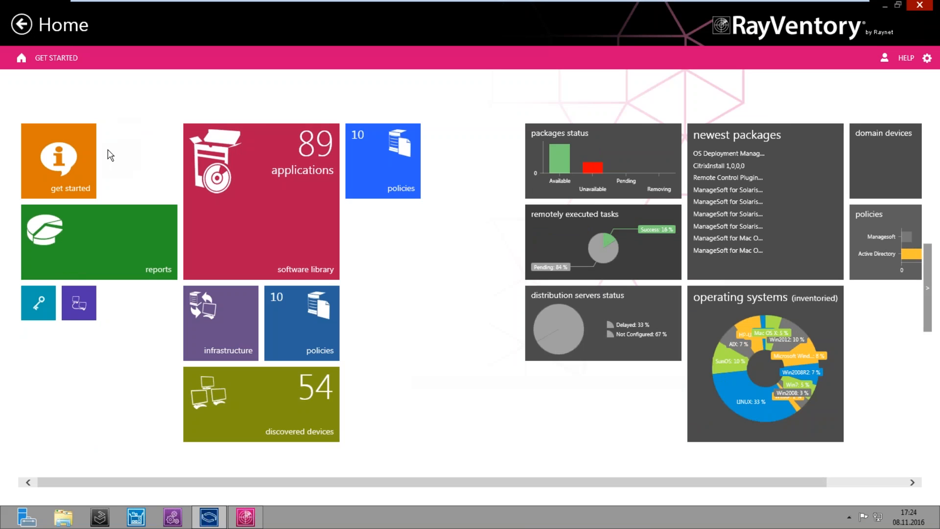
click(68, 165)
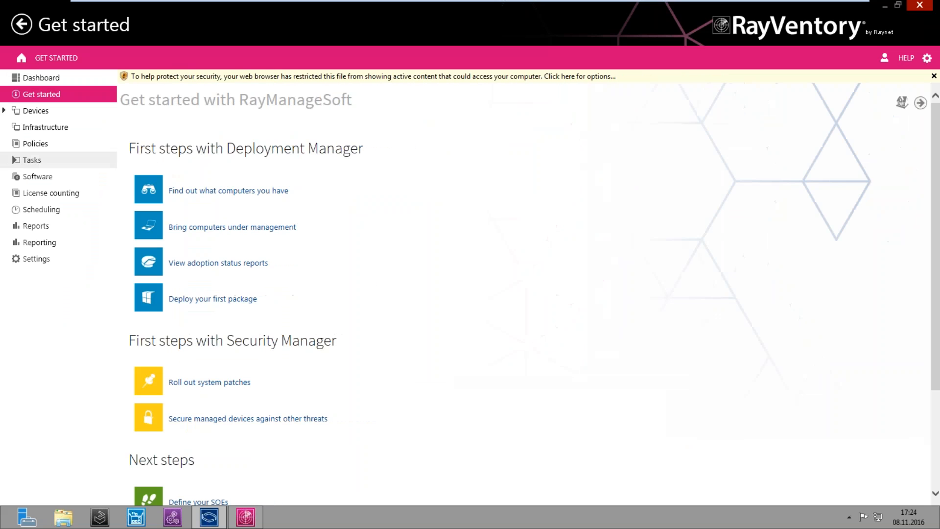
click(42, 110)
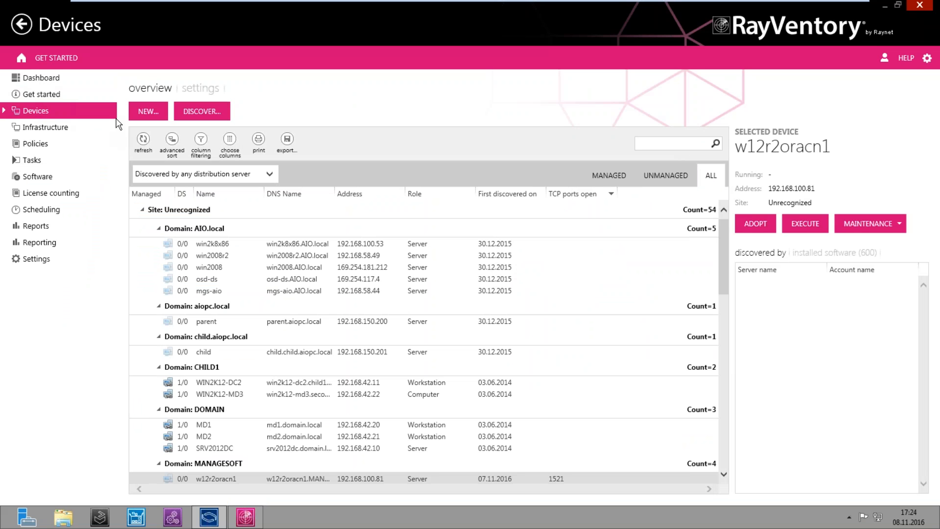
Start a new discovery task and name it 'Discovery Test 2'
click(202, 116)
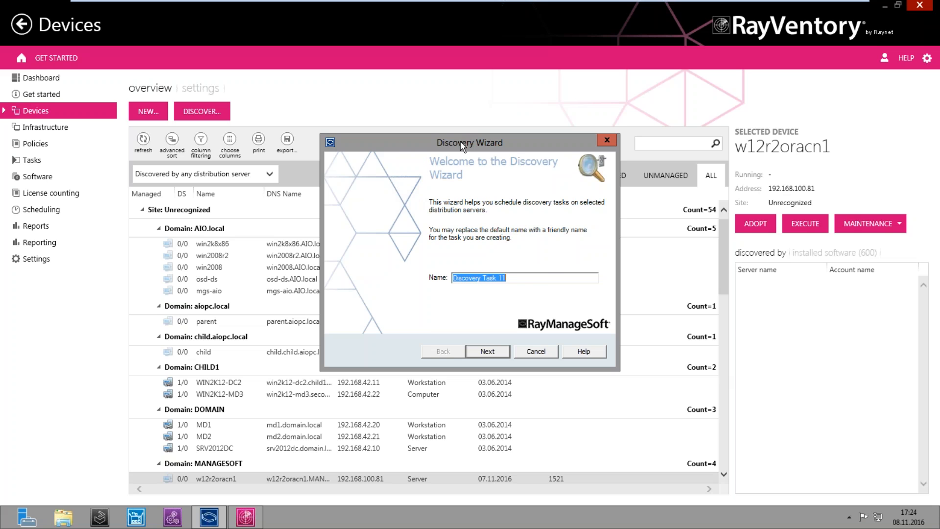
drag(460, 141, 574, 145)
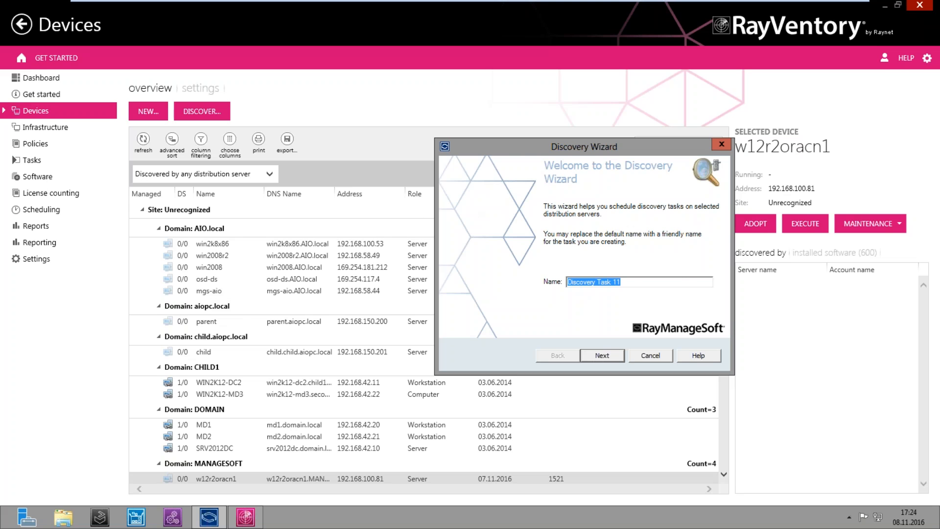
drag(538, 146, 607, 155)
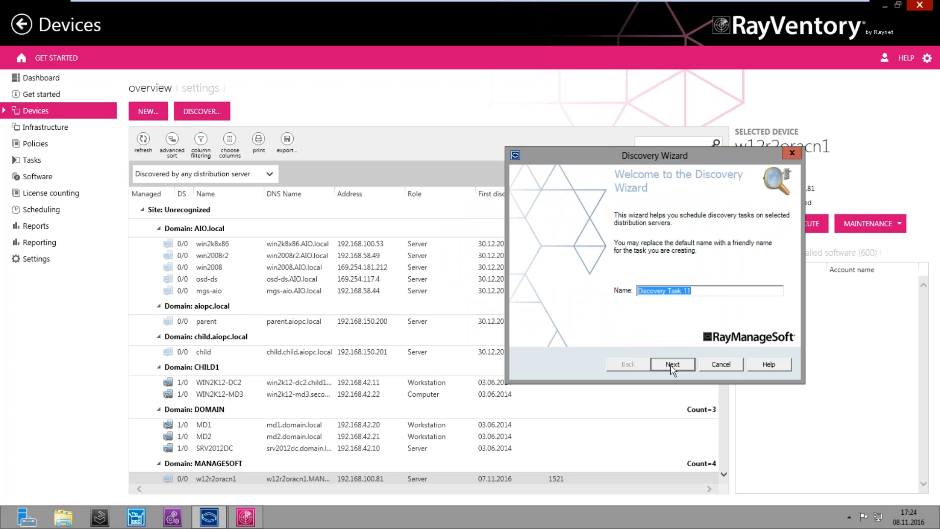
text(D)
text(is)
text(covered)
key(BackSpace)
key(BackSpace)
text(y )
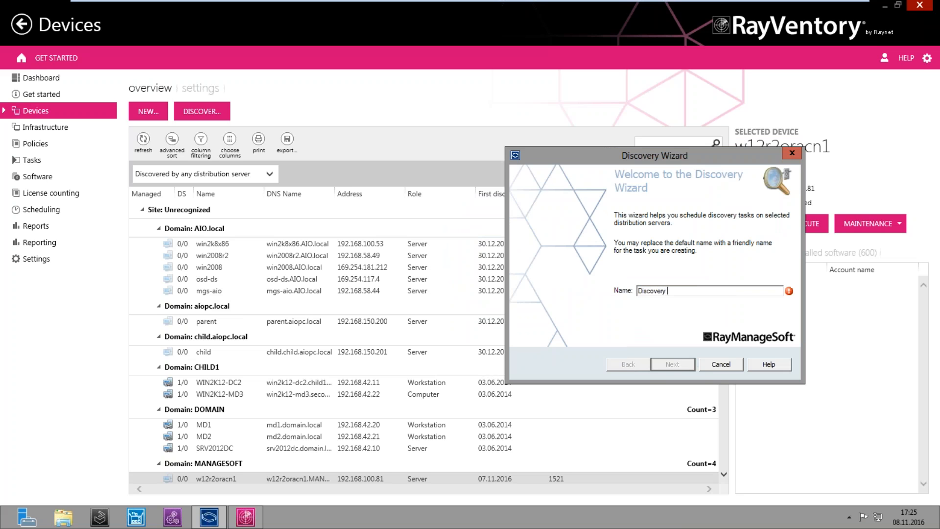
text(Test 2)
Include Child Distribution Server 1 as a distribution server and advance to Discovery Methods
click(671, 364)
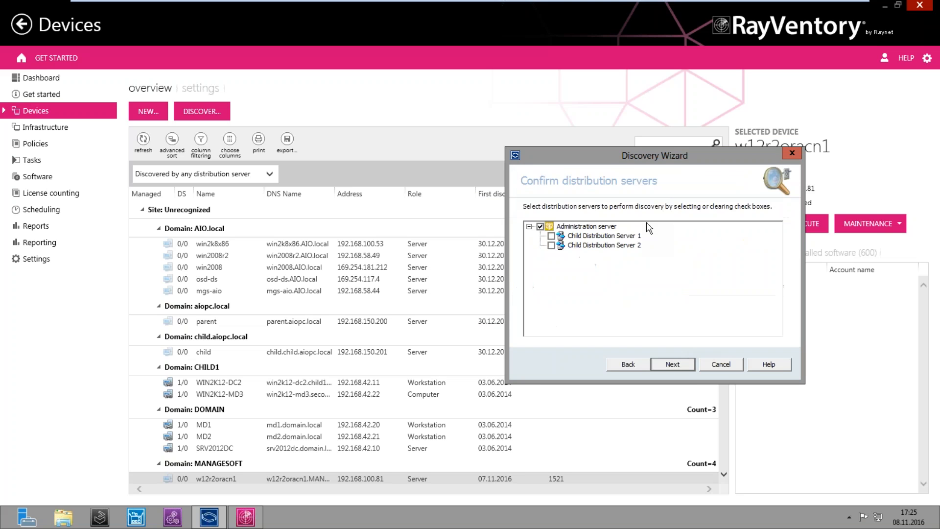
drag(651, 157, 533, 142)
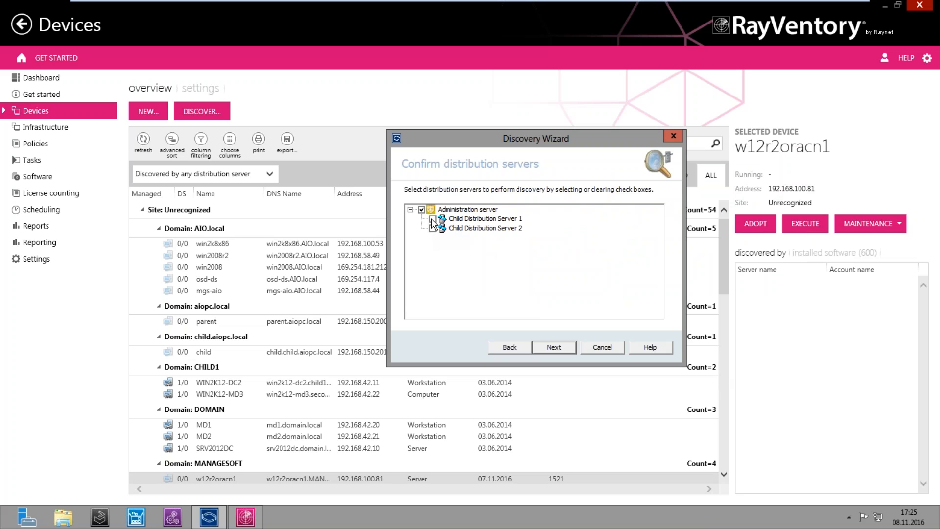
click(433, 220)
click(555, 347)
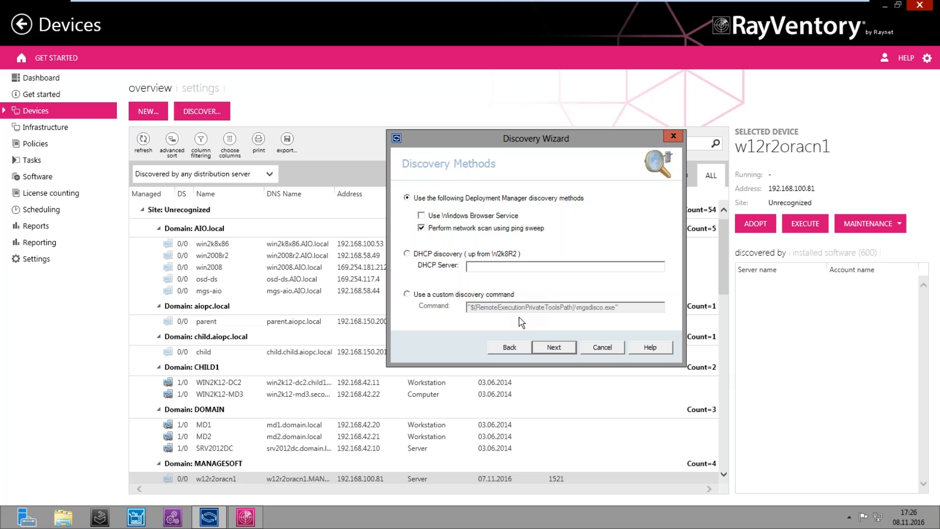
Add IP ranges 10.14.50.20/24 and 10.14.50.20/32 to the scan list
click(544, 348)
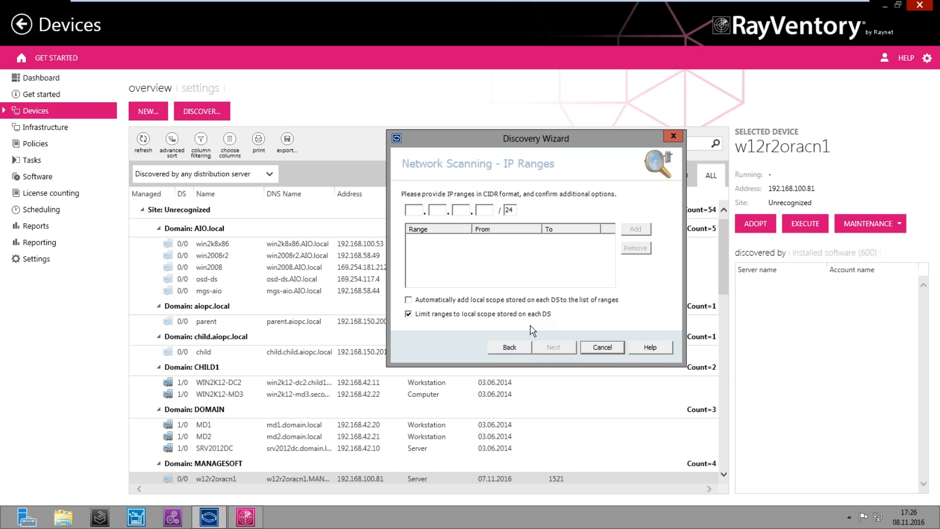
click(417, 209)
text(10.14.50.20)
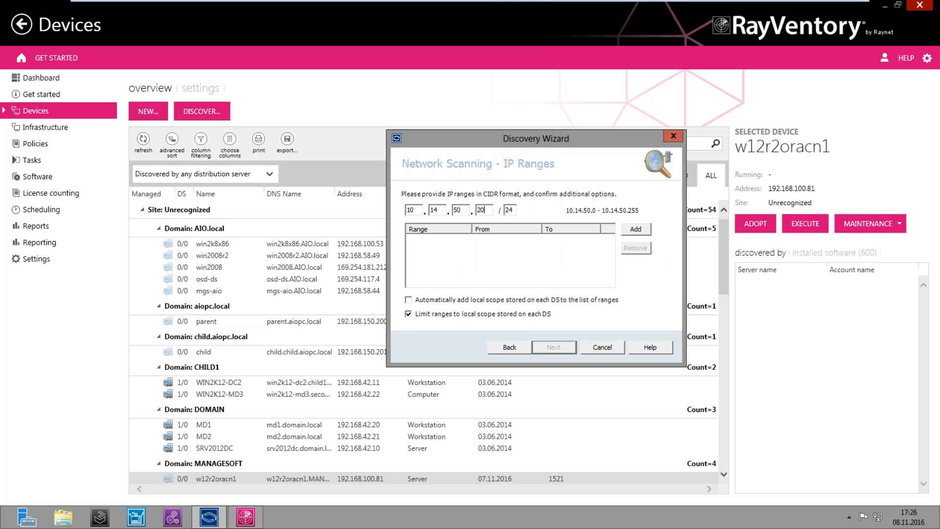
click(636, 228)
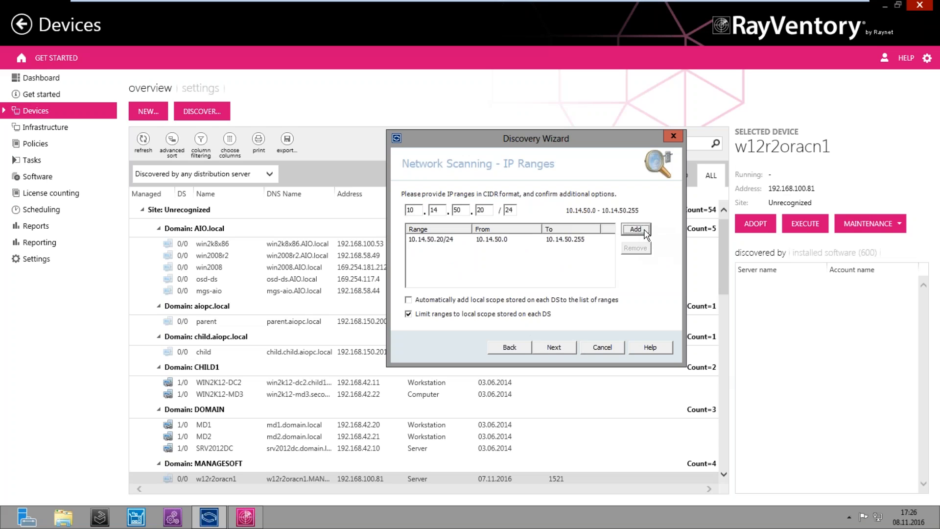
click(509, 209)
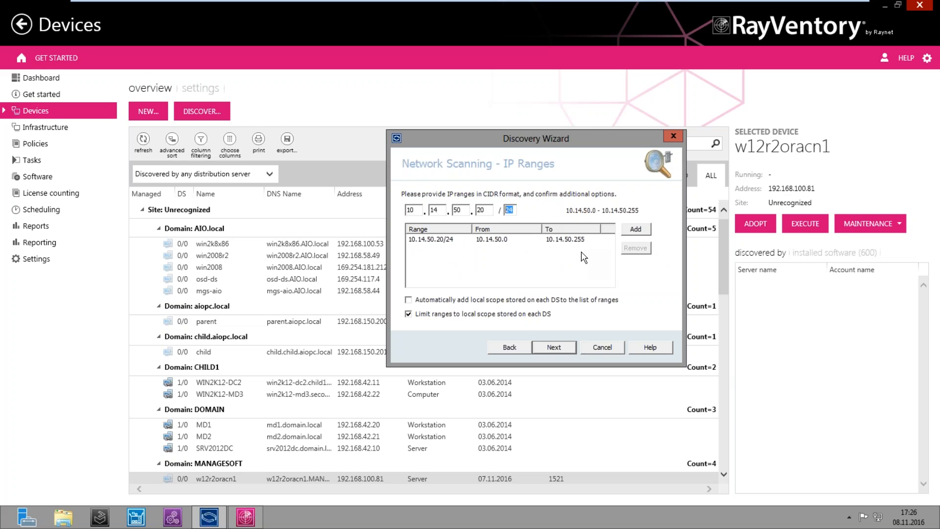
text(32)
click(635, 229)
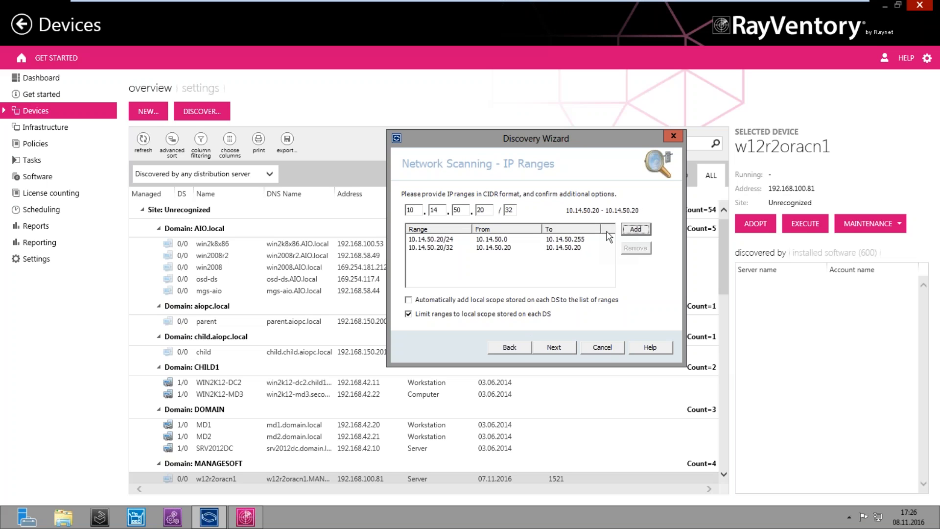
Review both 10.14.50.20 ranges in the list and continue to Supplementary Discovery Information
click(431, 239)
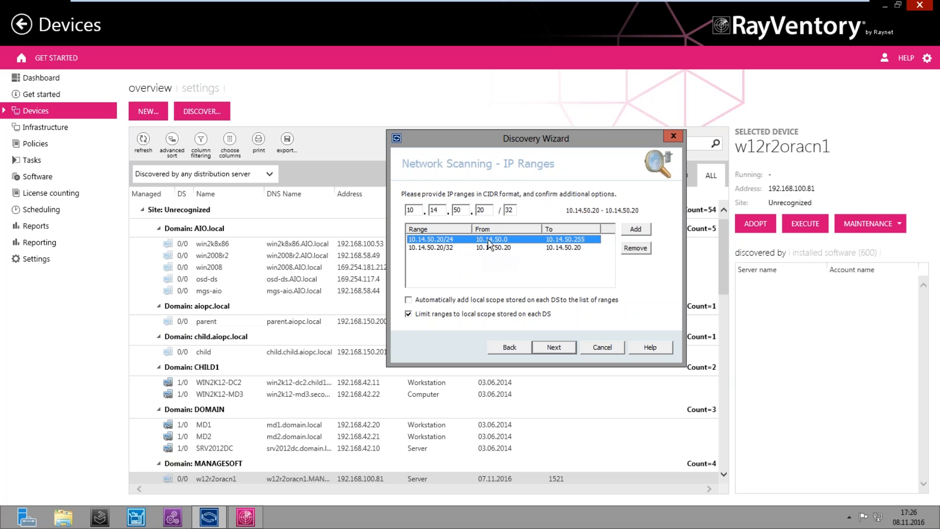
click(509, 210)
double_click(508, 210)
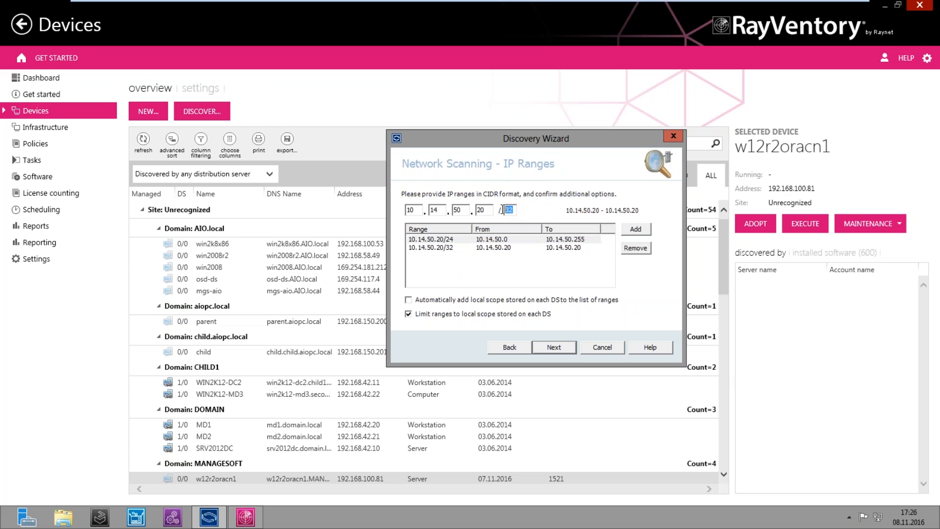
click(493, 240)
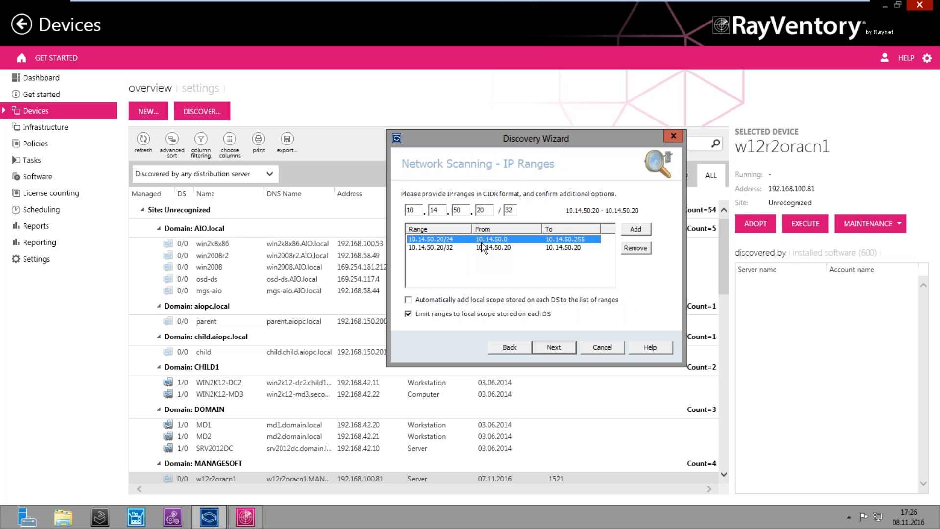
click(483, 247)
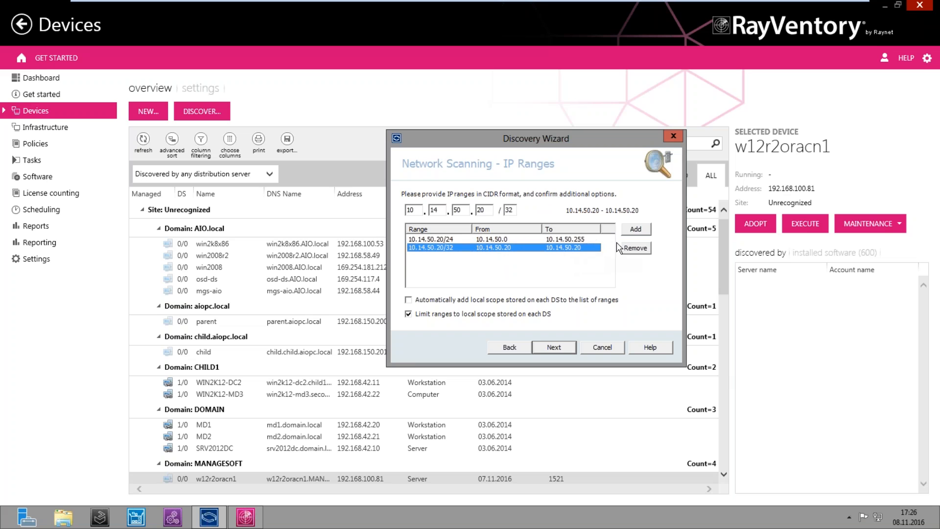
click(554, 348)
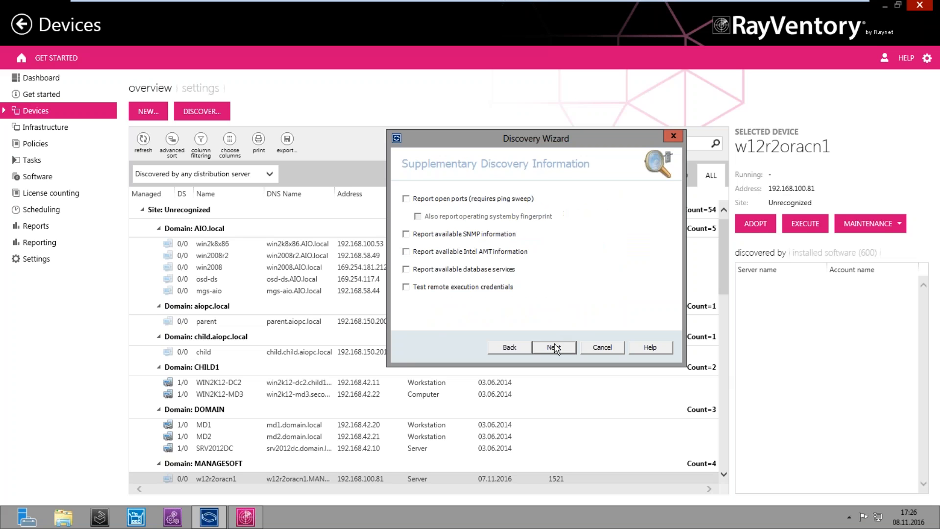
Enable open-port reporting and remote-execution credential testing among the supplementary options
drag(542, 139, 565, 185)
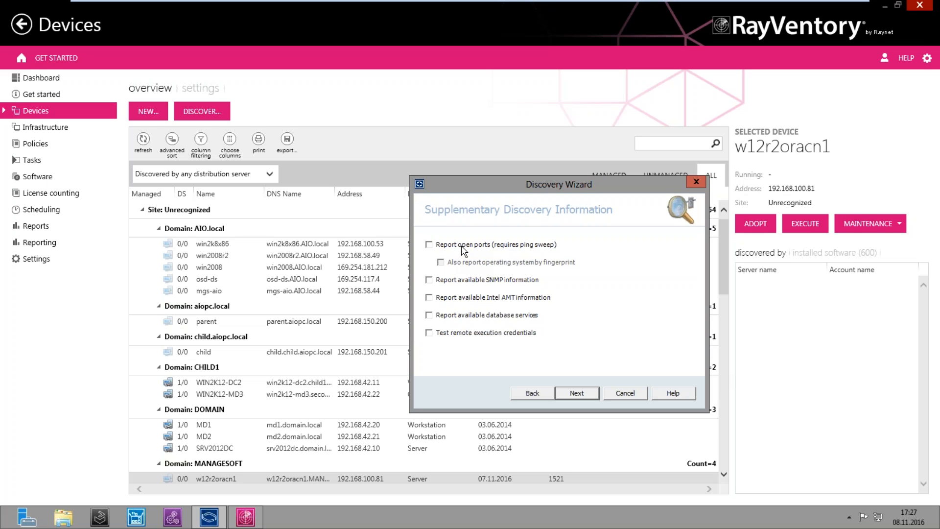
click(461, 245)
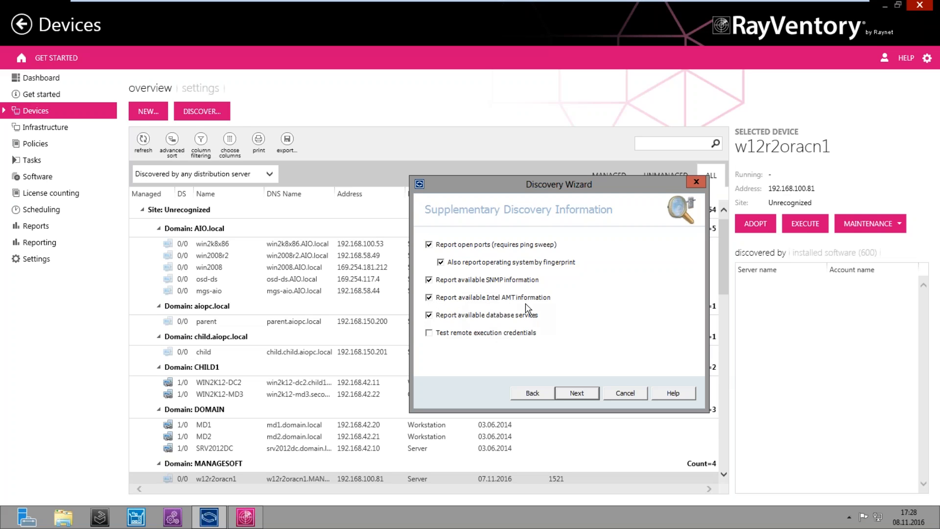
click(428, 333)
Add ports 56472 and 384 to the ports to scan and move on to database options
click(576, 394)
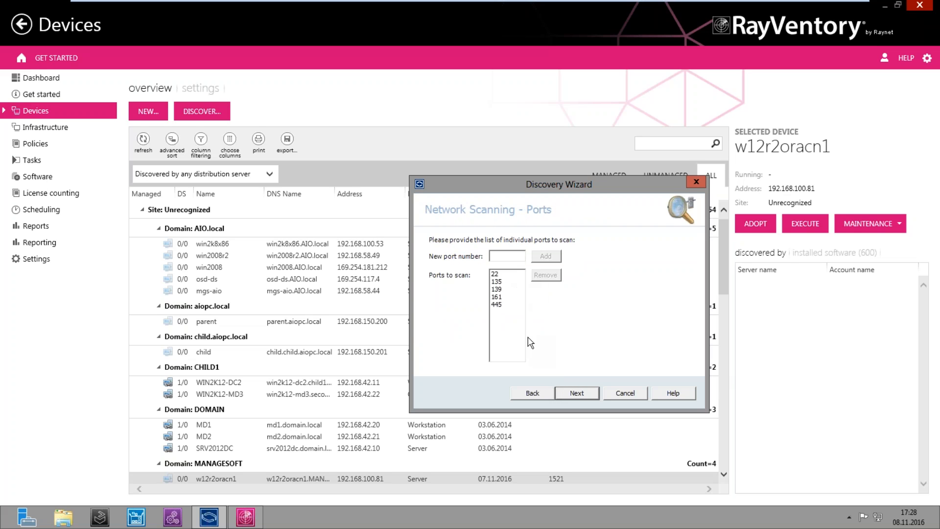
click(504, 260)
text(56472)
click(551, 258)
text(384)
click(546, 256)
click(568, 392)
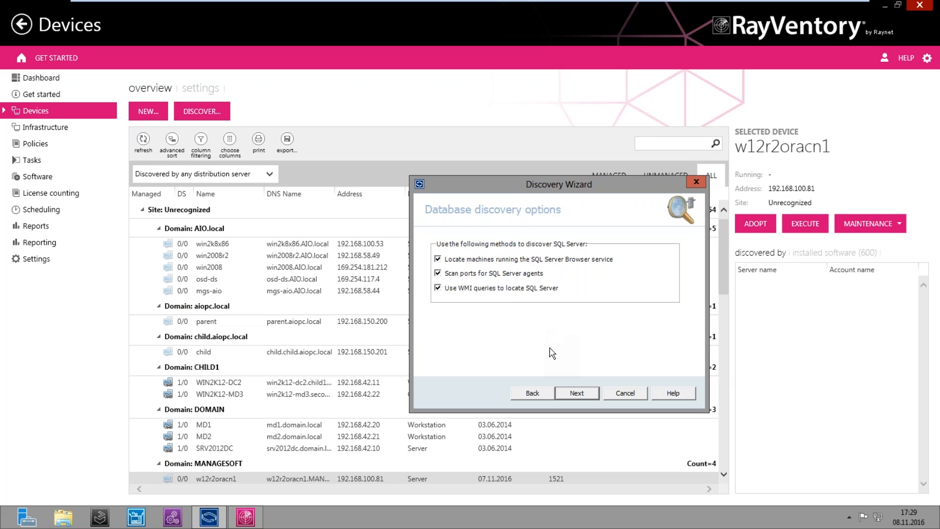
Keep the database options and add SQL port 1567
click(562, 394)
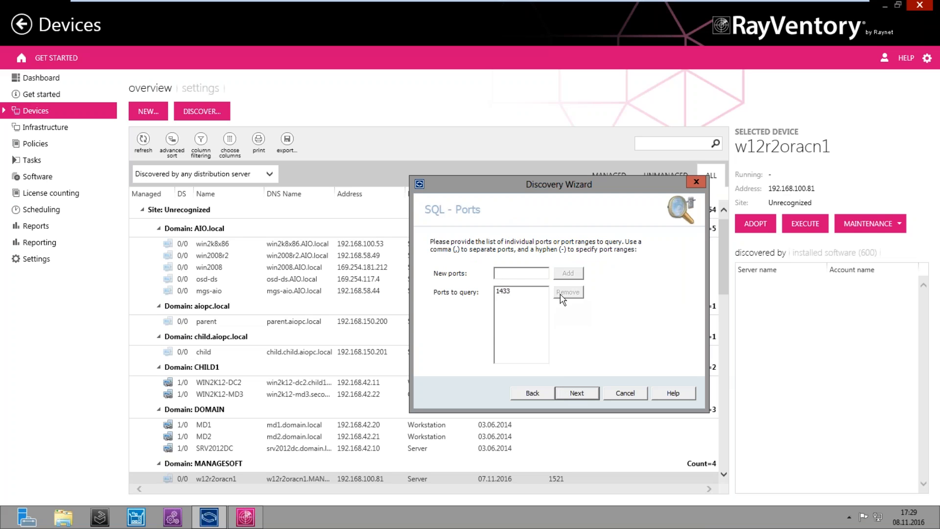
text(1567)
click(566, 273)
click(575, 392)
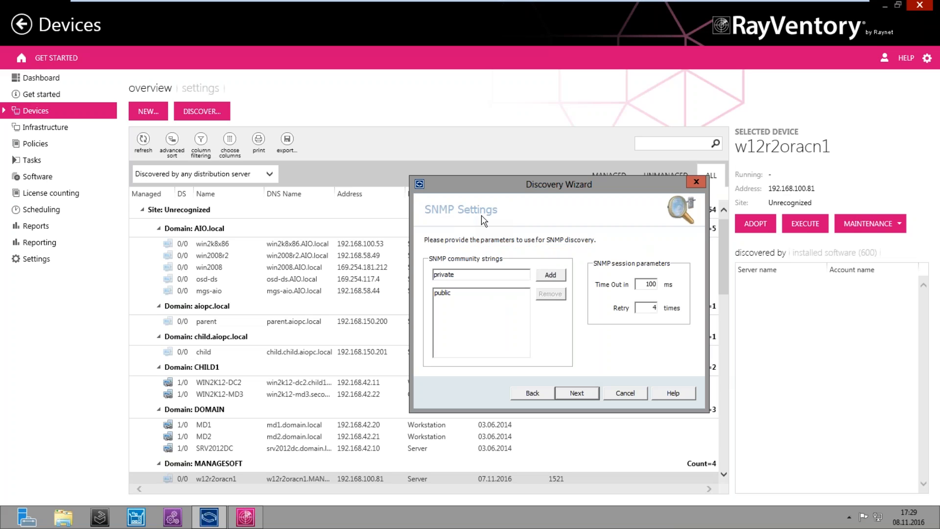
click(549, 275)
drag(638, 285, 664, 319)
click(651, 309)
click(578, 393)
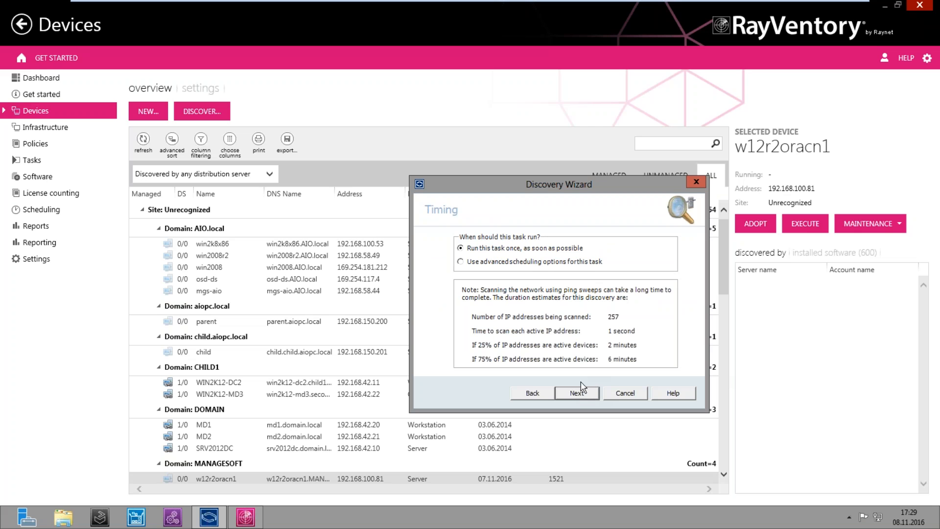
Set Discovery Test 2 to run once as soon as possible, review the summary and finish
click(470, 261)
click(534, 249)
click(575, 390)
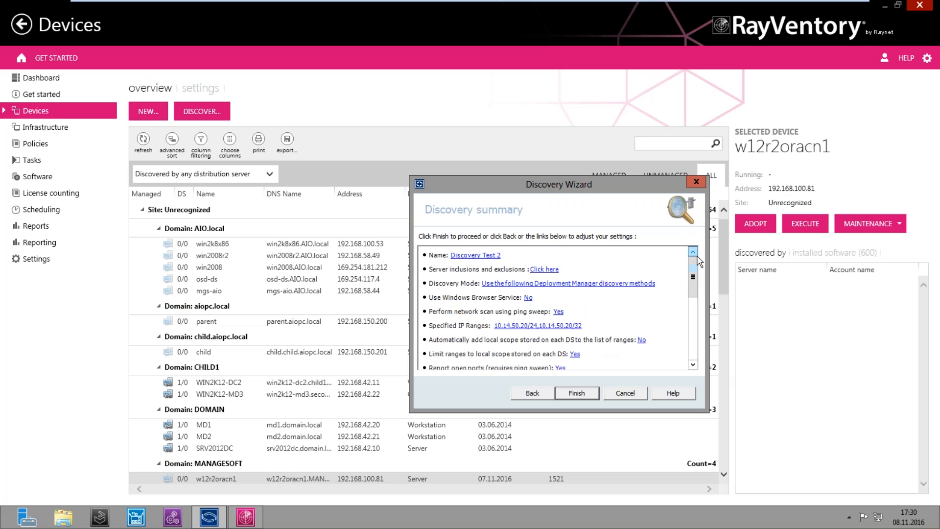
drag(694, 277, 693, 367)
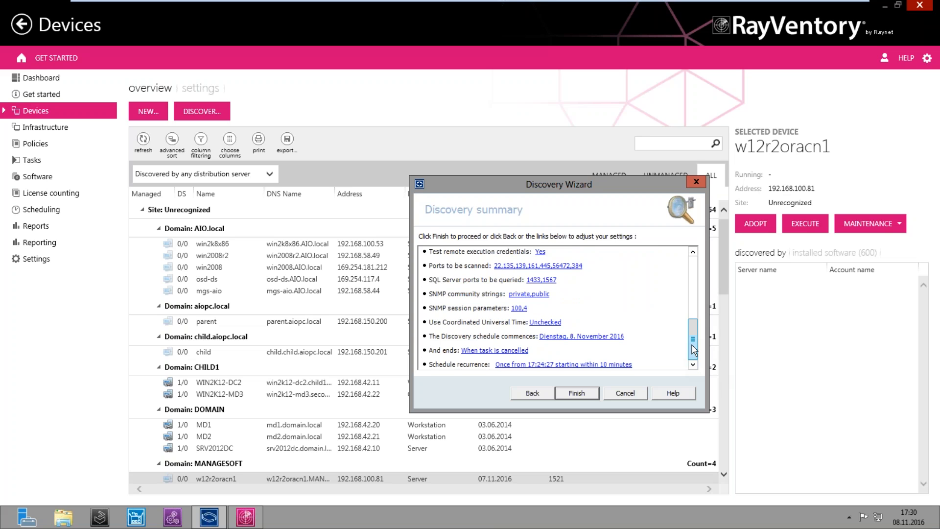
drag(692, 332, 686, 260)
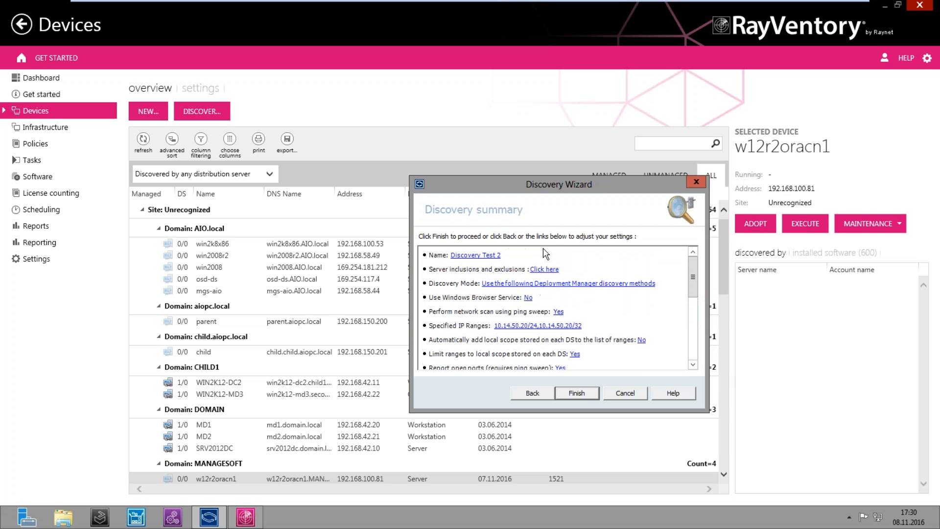
drag(695, 313, 692, 341)
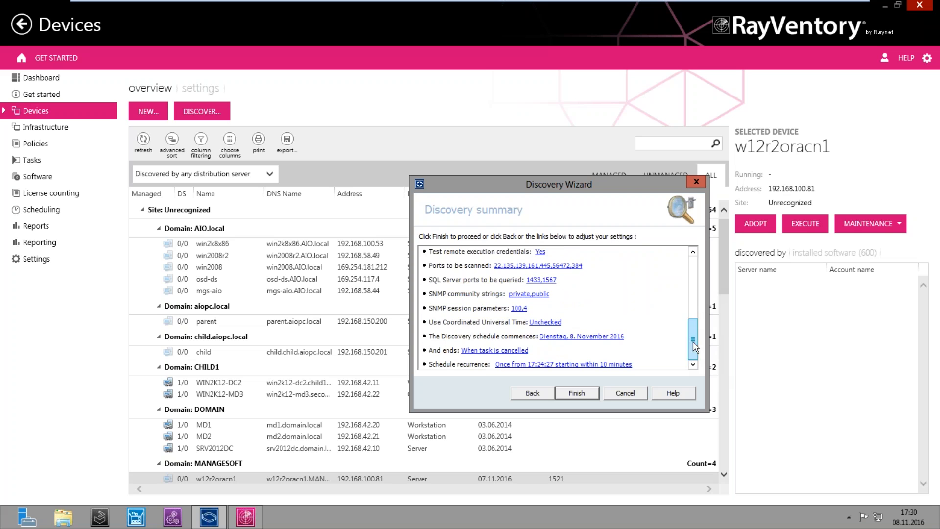
click(587, 395)
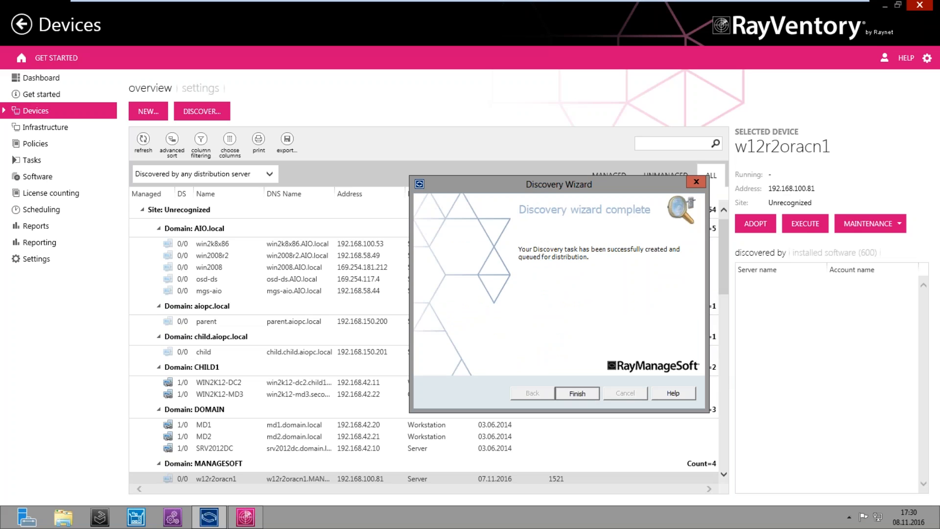
Close the discovery wizard, review Discovery Task 1 in the task history, and return to Devices
click(583, 393)
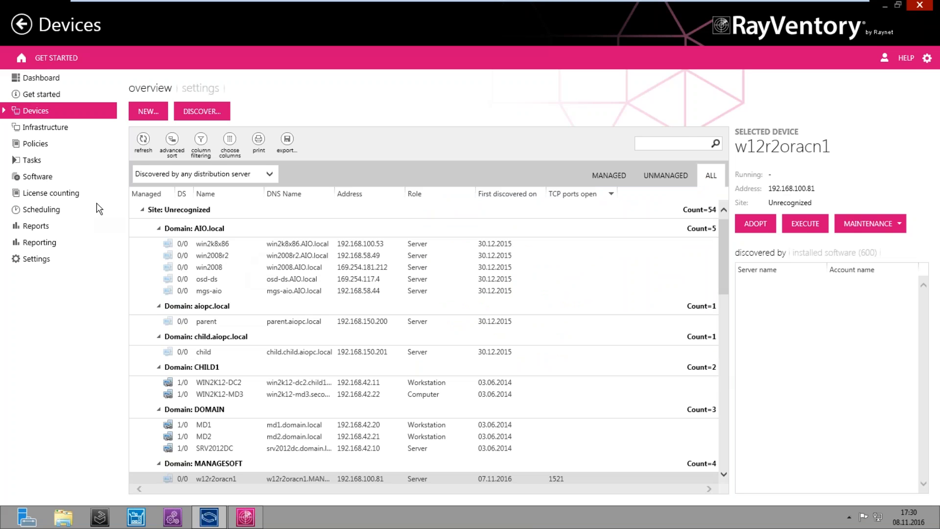
click(49, 163)
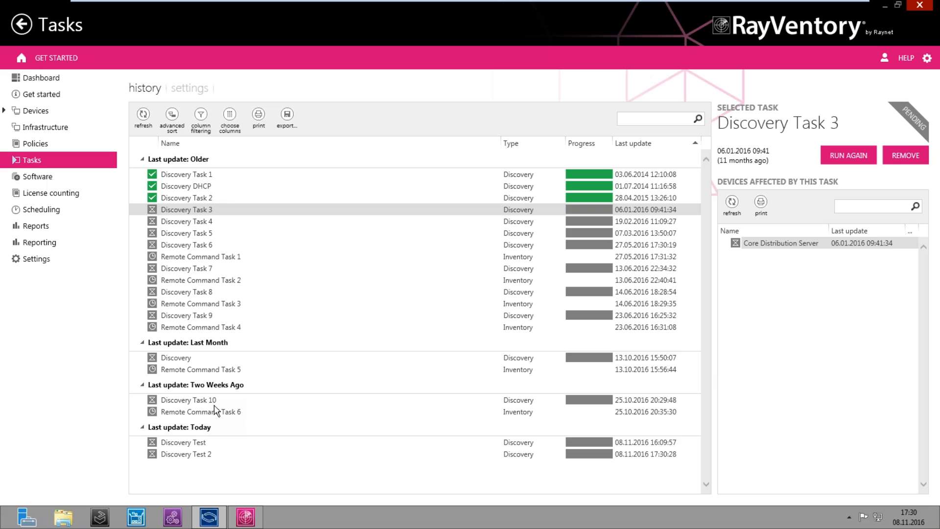
click(205, 176)
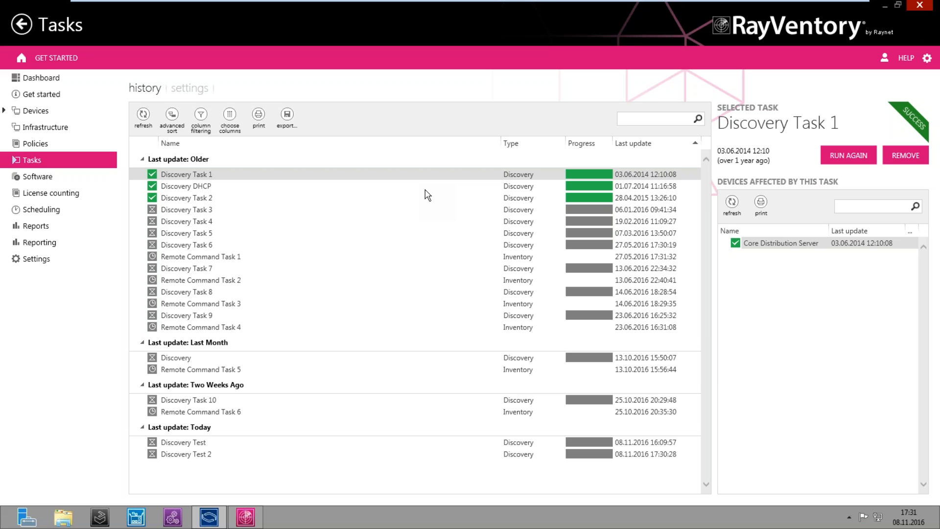
click(65, 117)
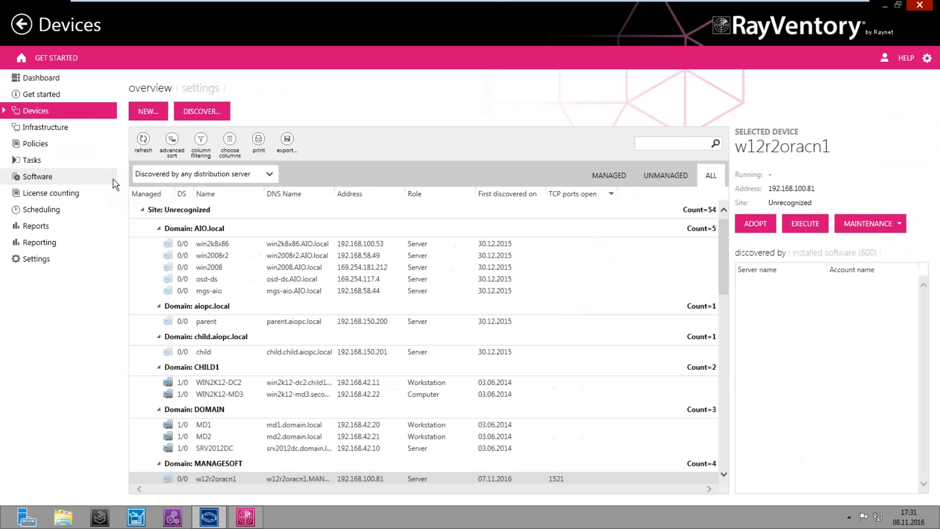
Browse device details from win2008r2 down to mgs-aio, then open the Devices settings page
click(273, 255)
key(Up)
key(Down)
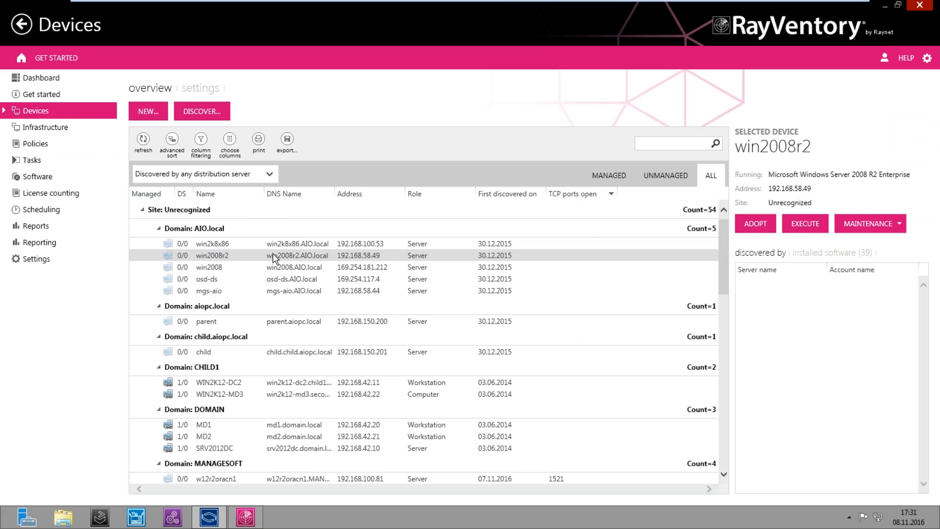
key(Down)
key(Down)
key(Down)
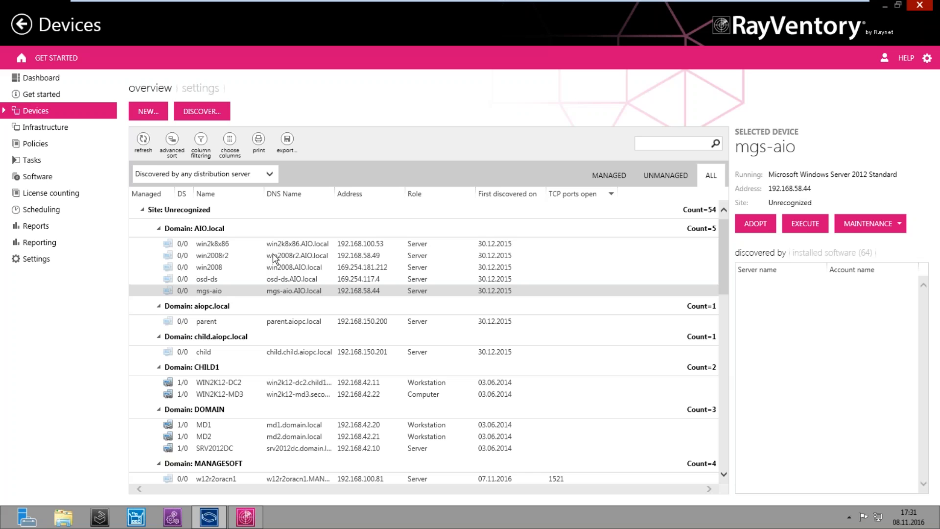
click(201, 88)
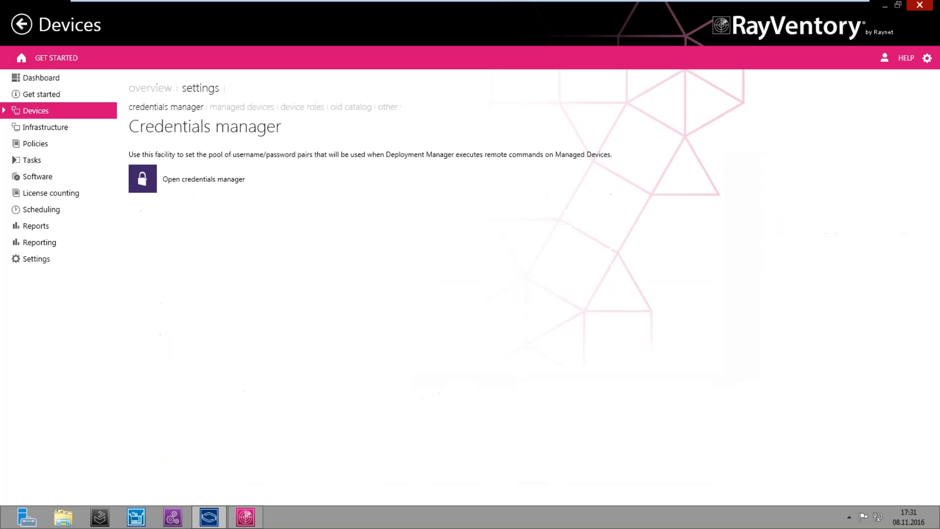
Launch the Deployment Manager Password Store Manager from the Credentials manager
click(204, 185)
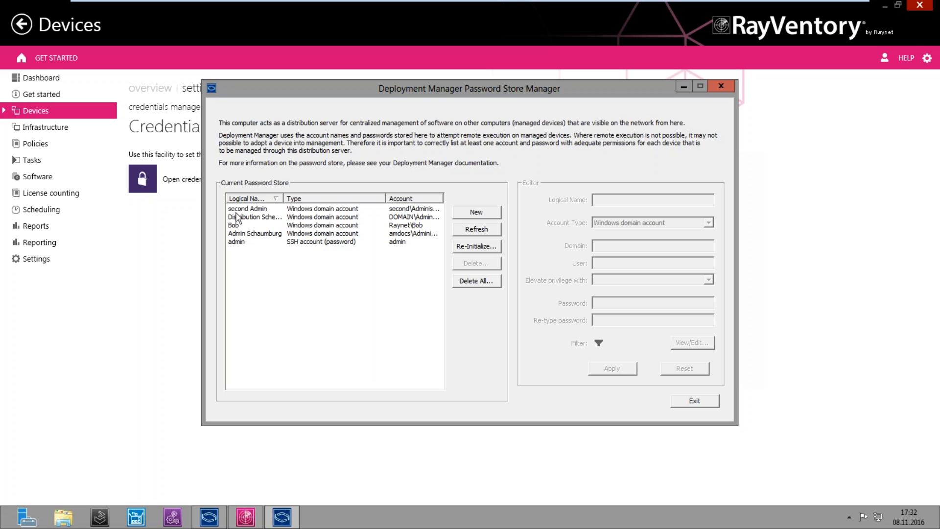
Start a new stored account named 'Admin' with Windows domain account as its type
click(467, 211)
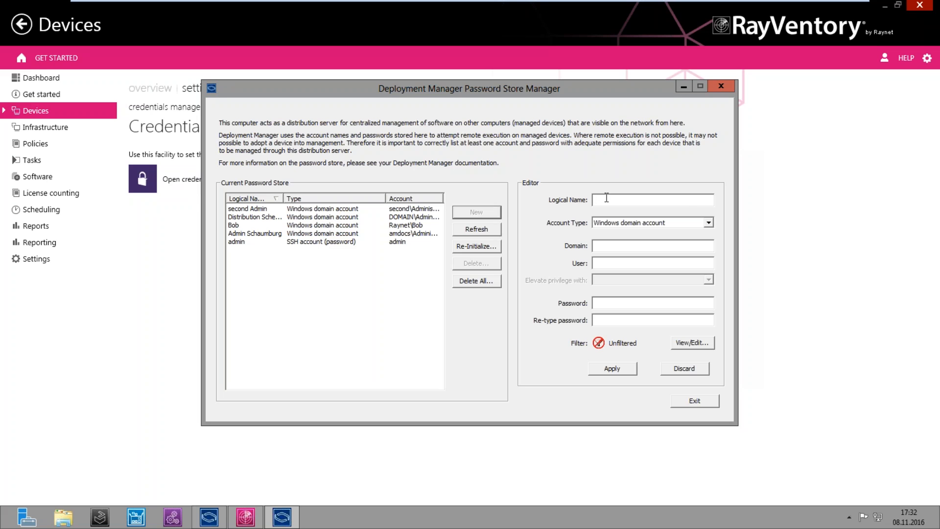
text(Admin)
click(693, 224)
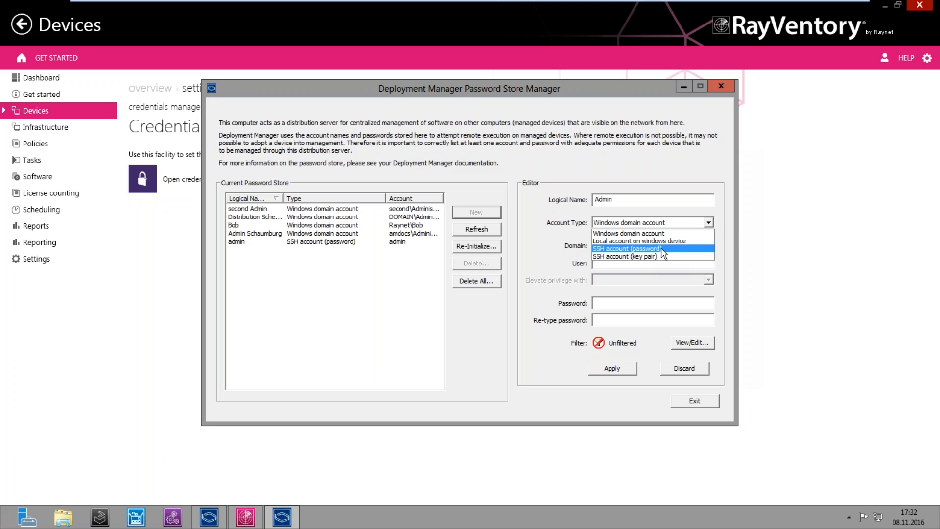
click(667, 197)
click(667, 198)
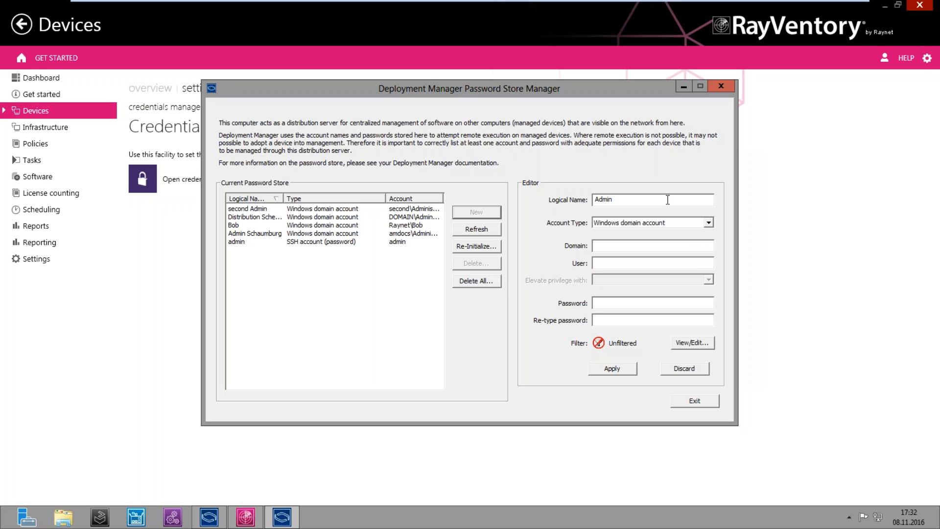
click(686, 222)
click(676, 236)
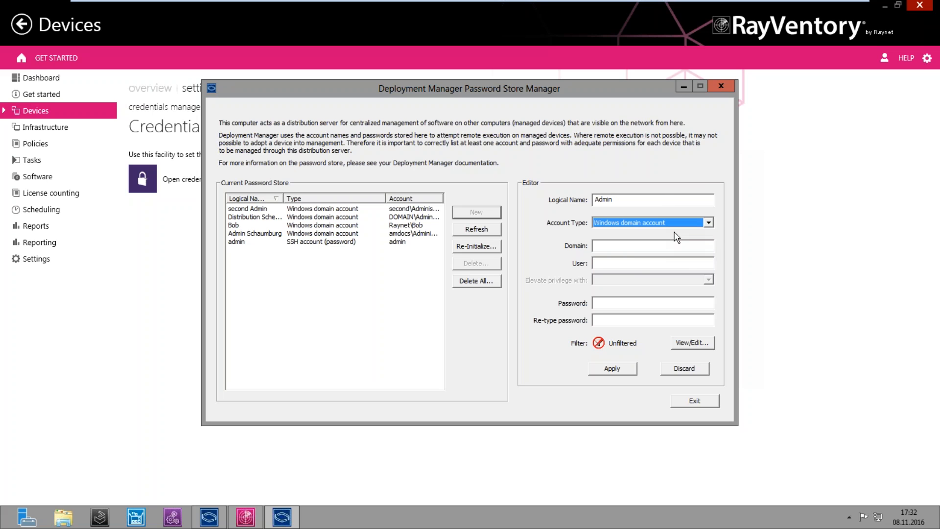
Fill in the account's domain, user name and password
click(632, 245)
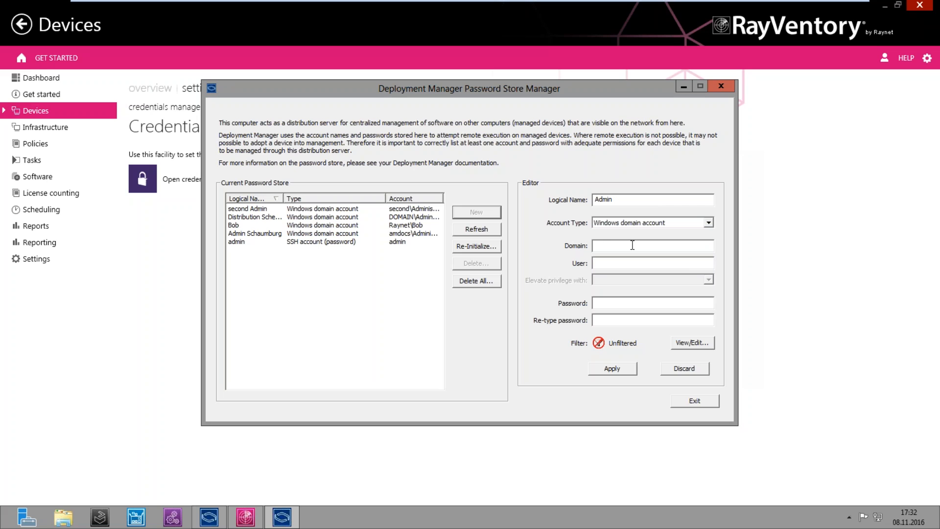
key(Tab)
text(*******)
text(*******)
Add a DNS domain filter of 'Netherlands' to the password entry
click(686, 345)
drag(486, 127, 341, 134)
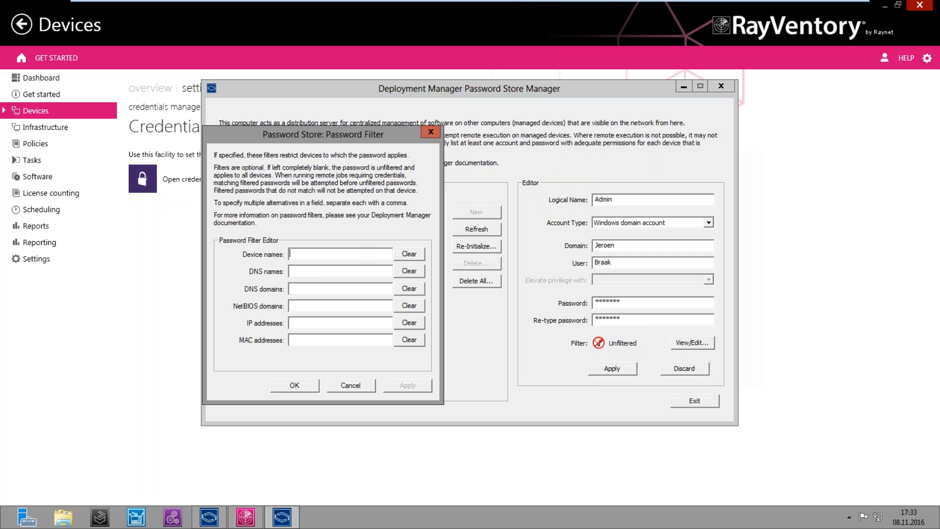
click(315, 288)
text(Netherlands)
click(295, 385)
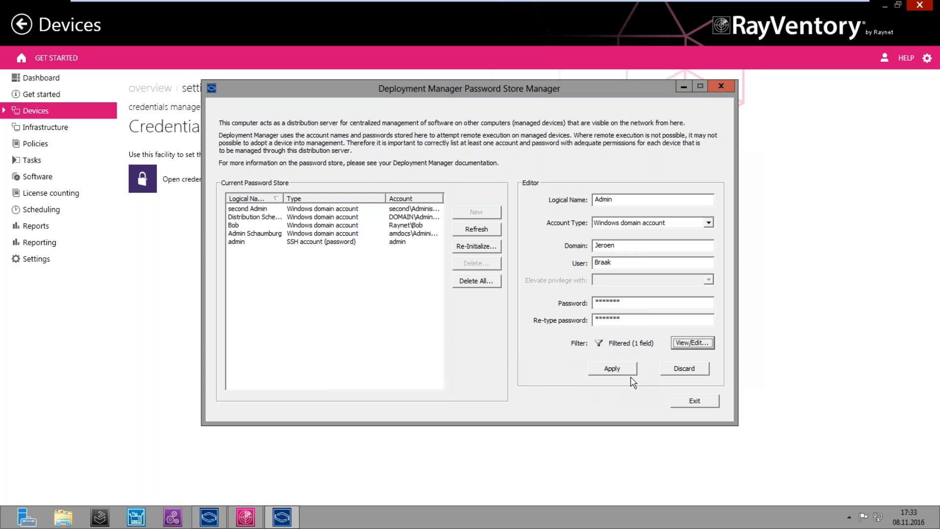
Rename the entry to 'Admin NL', save it to the store, and review it
click(619, 369)
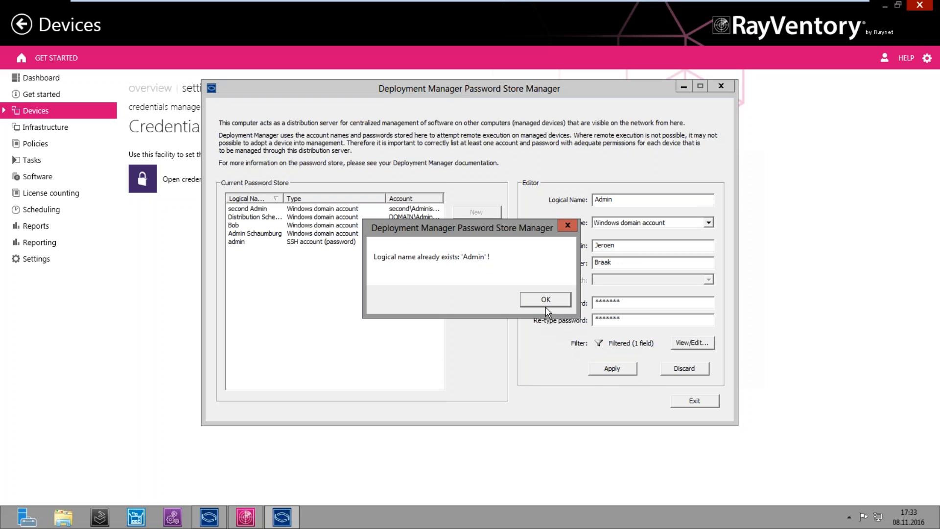
click(545, 301)
click(624, 199)
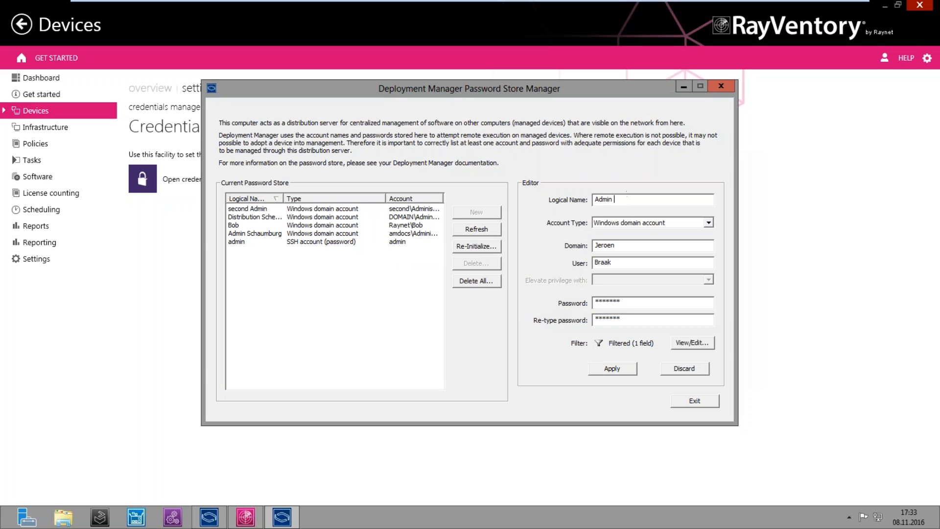
text(NL)
click(618, 368)
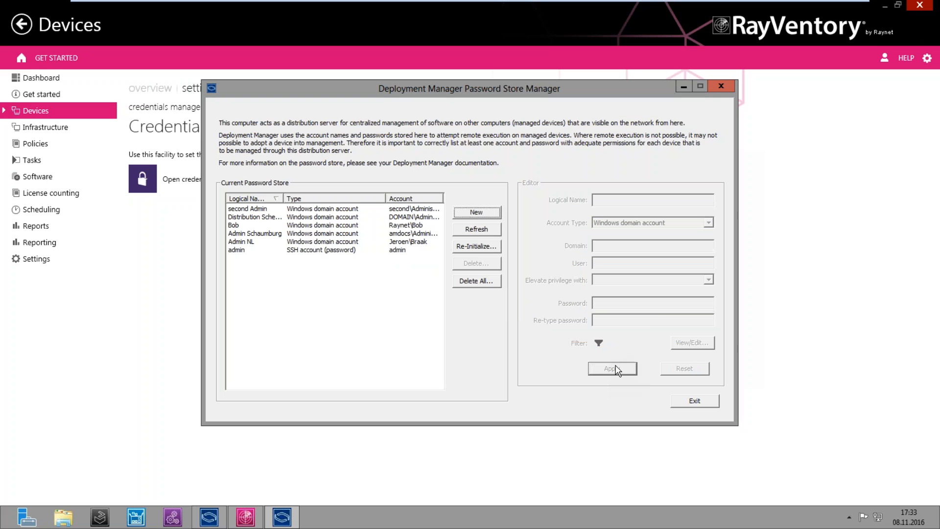
click(304, 242)
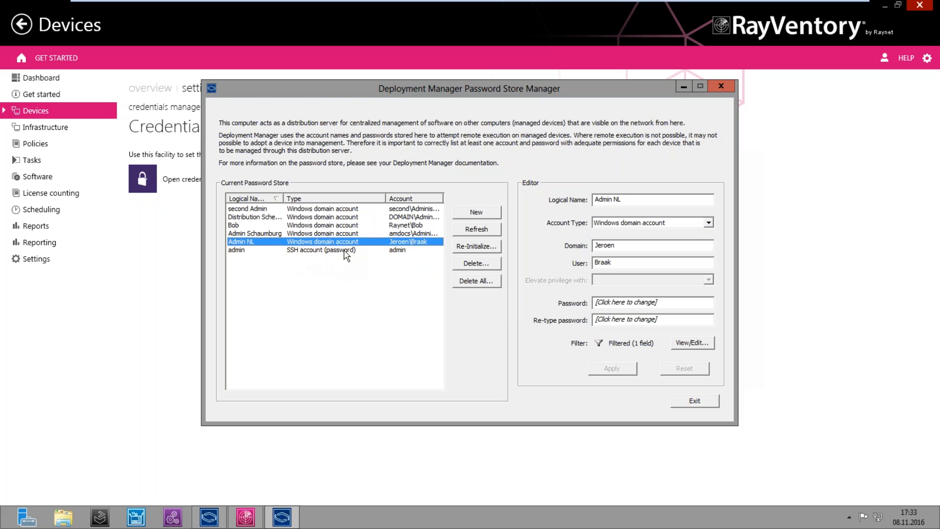
Close the password store and select win2k8x86, win2008r2 and win2008 in the device list
click(687, 400)
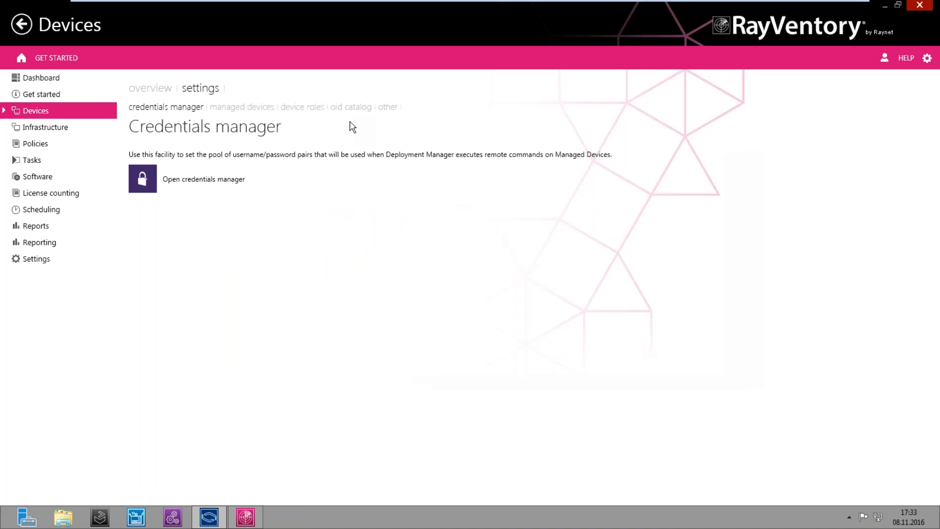
click(153, 88)
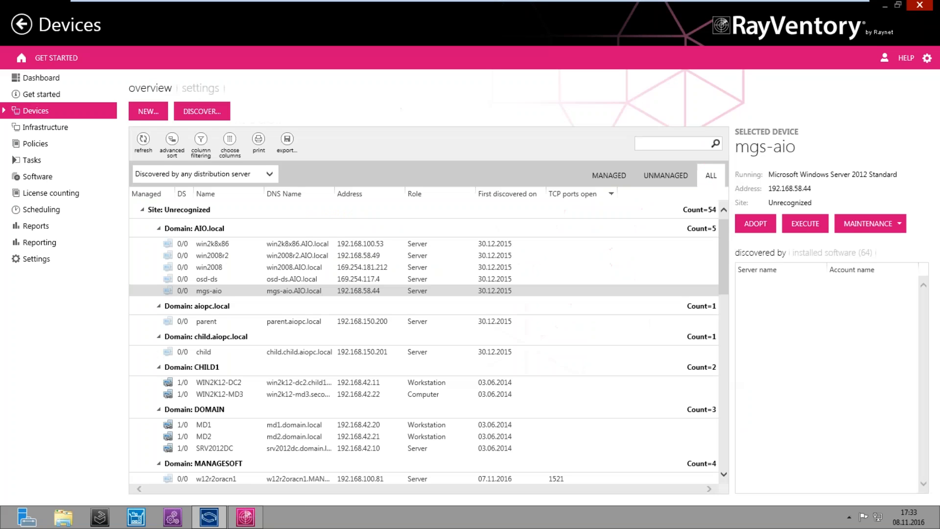
click(217, 245)
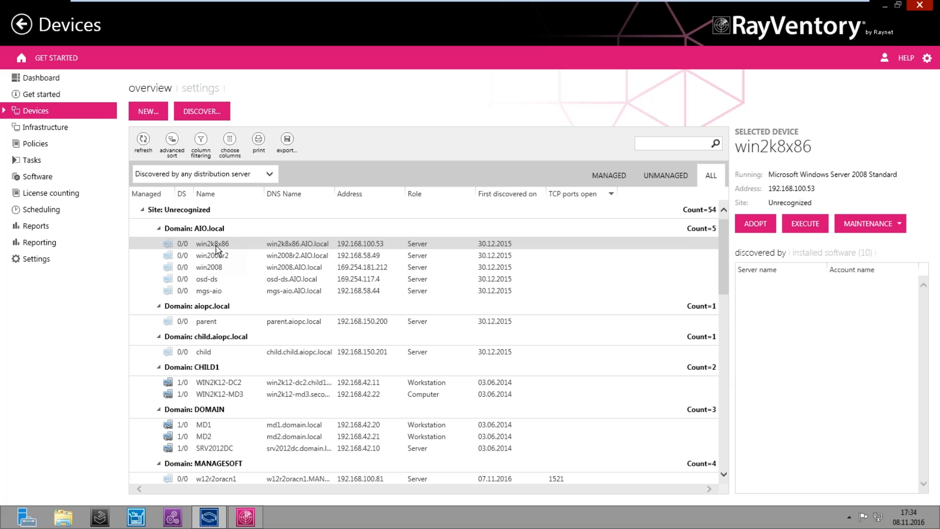
click(221, 383)
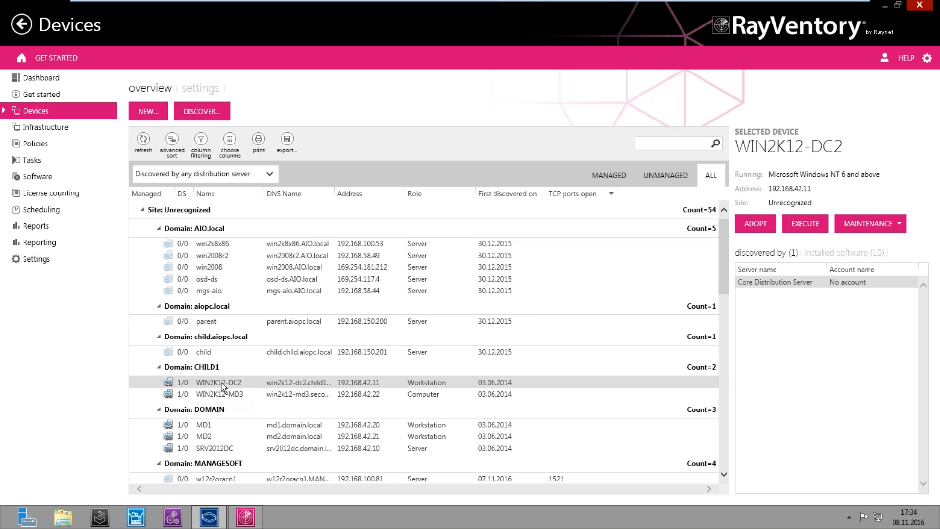
click(232, 243)
key(shift+Down)
key(shift+Down)
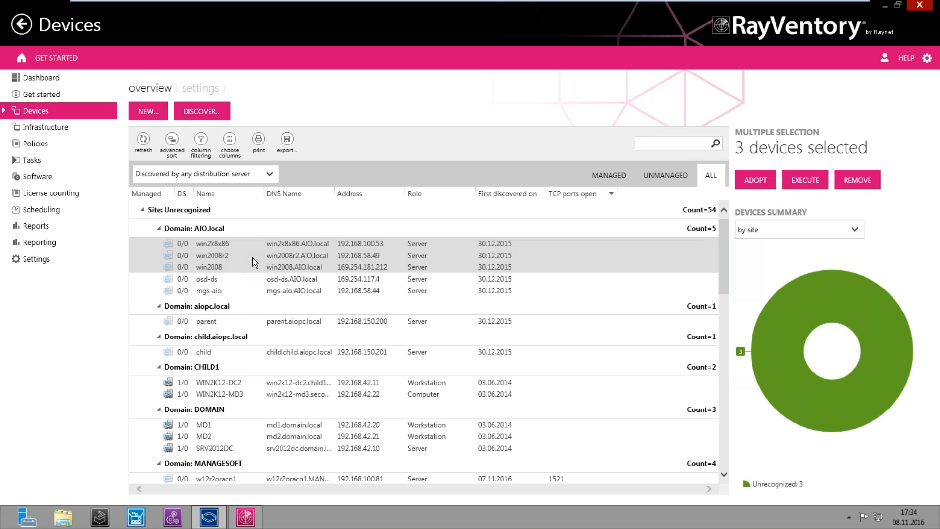
Start a remote command on the three selected devices using Generate Inventory
right_click(252, 257)
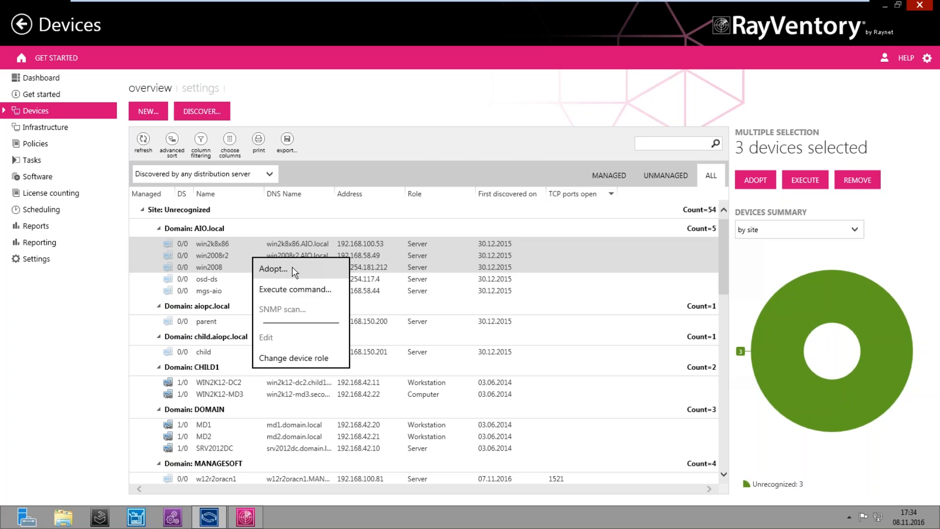
click(297, 297)
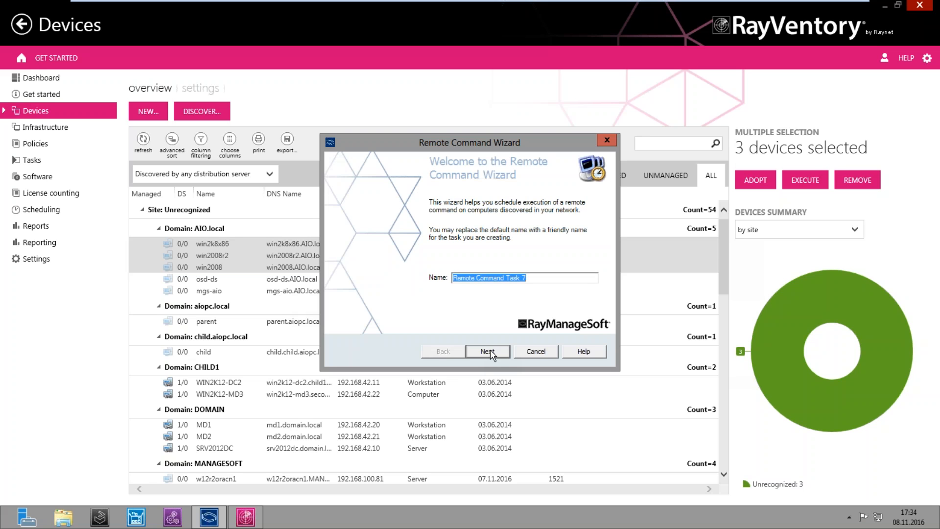
click(490, 350)
click(483, 202)
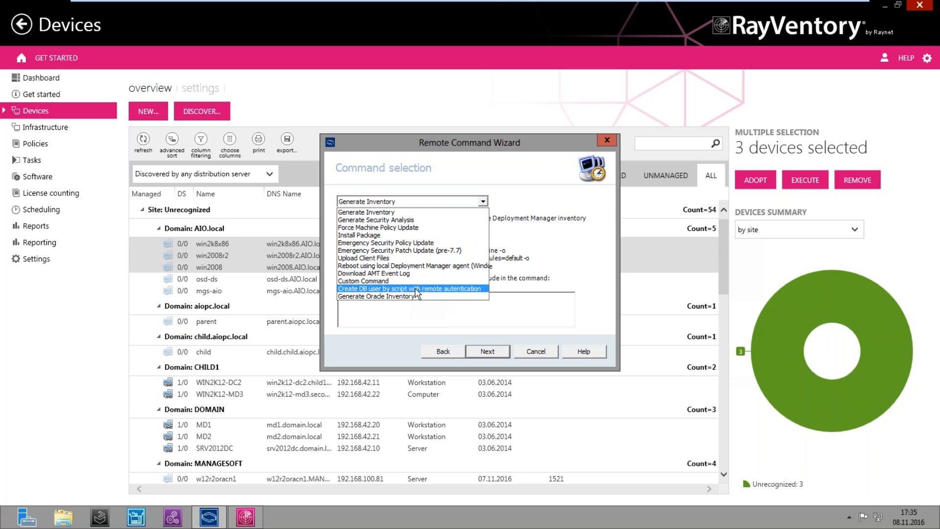
click(386, 213)
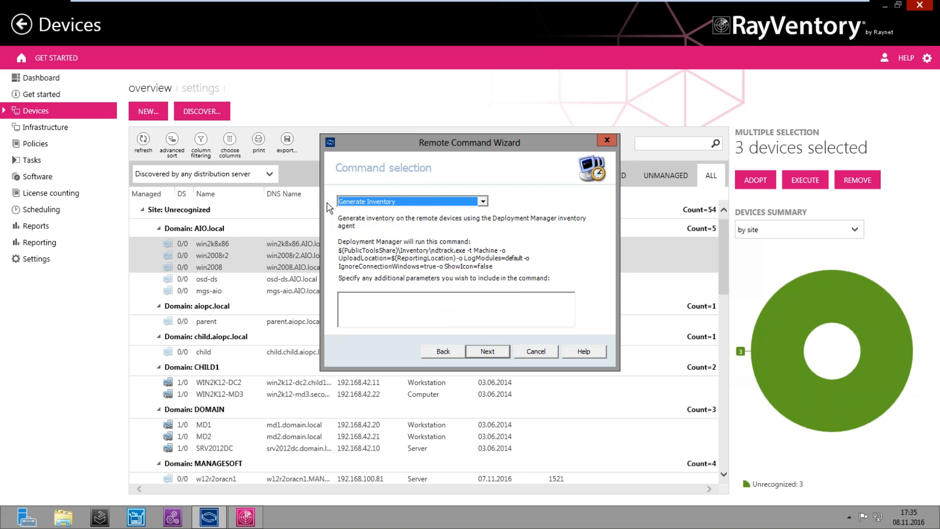
click(496, 350)
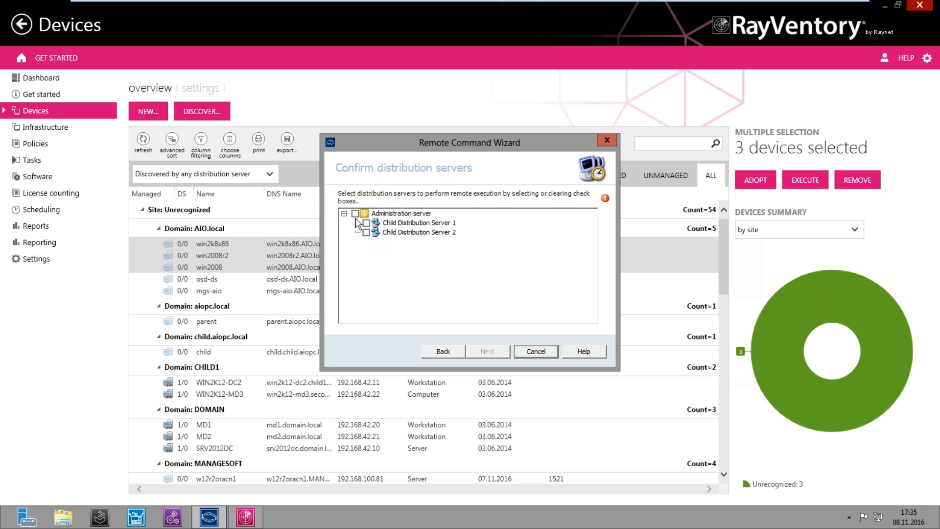
Route the command through Child Distribution Server 1, with tray icon and device wake-up off
click(366, 222)
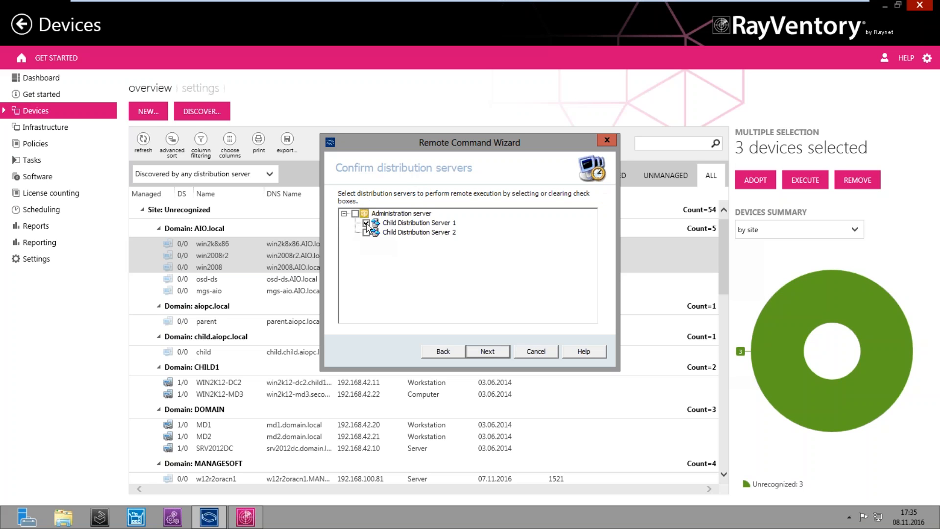
click(488, 351)
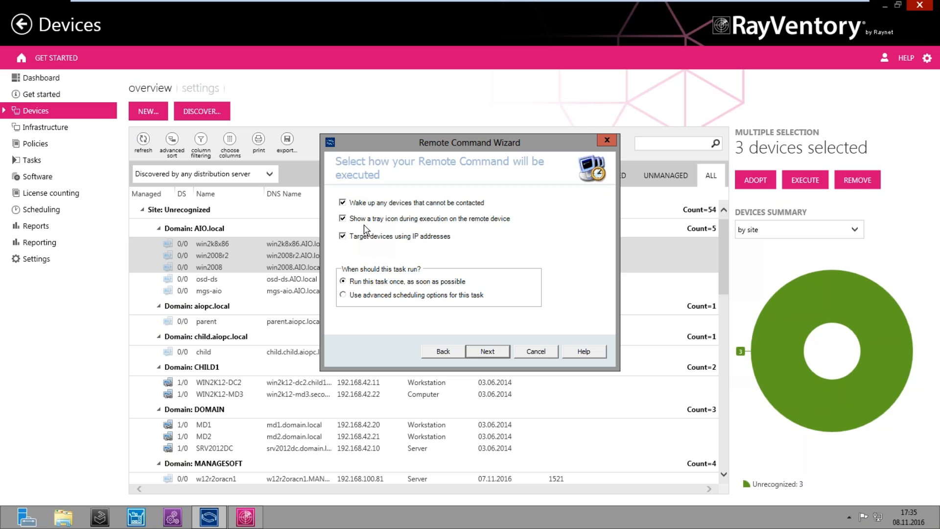
click(345, 219)
click(343, 203)
Schedule the task in UTC, starting today and ending on 10.11.2016
click(487, 351)
click(342, 198)
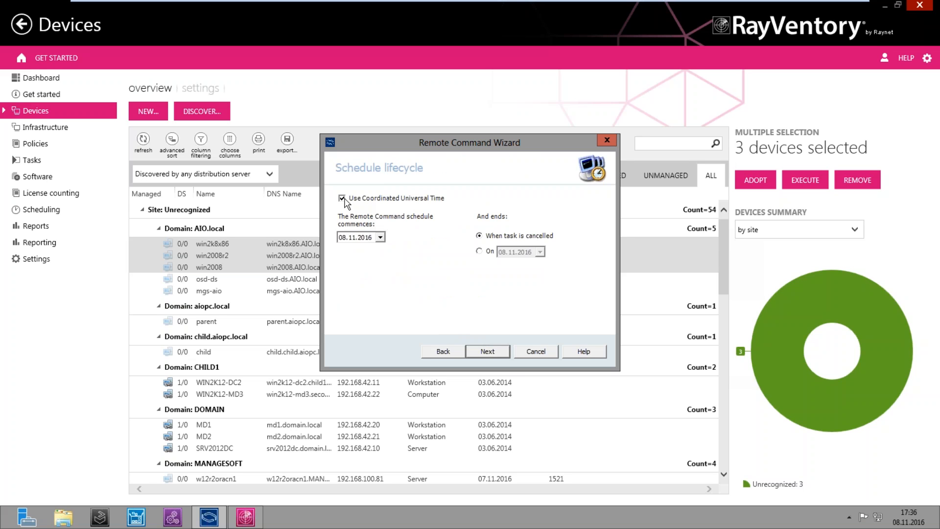
click(380, 237)
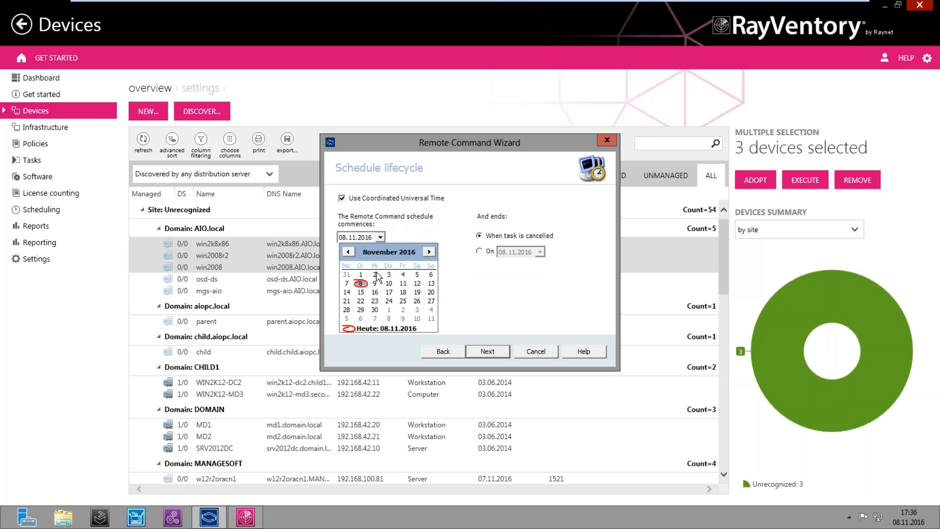
click(360, 284)
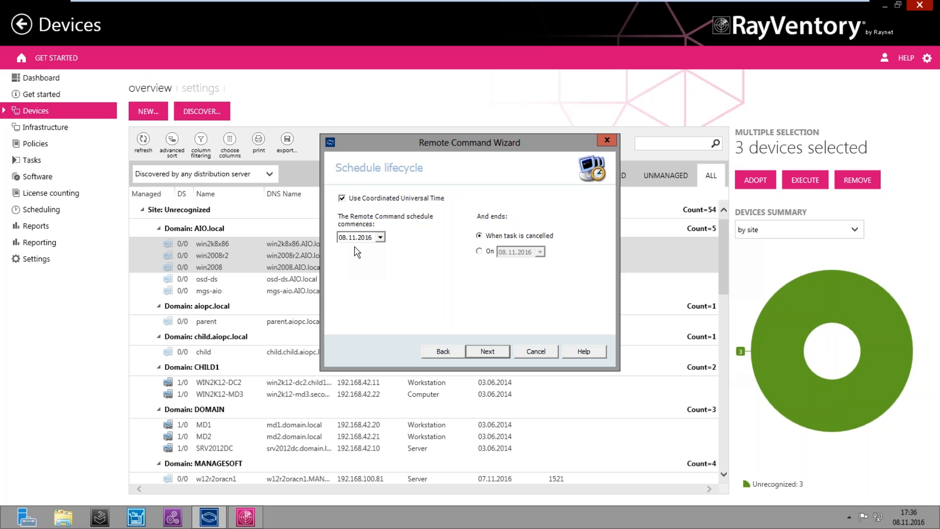
click(478, 251)
click(539, 252)
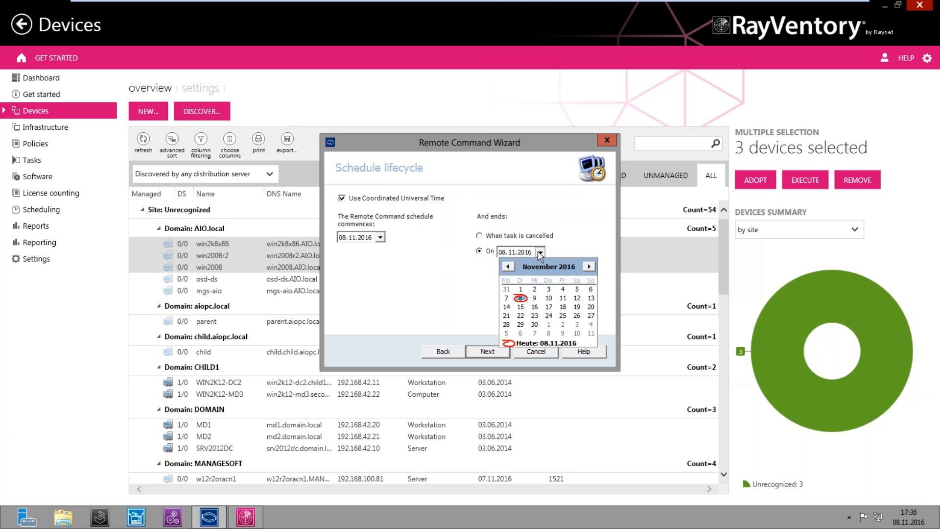
click(548, 298)
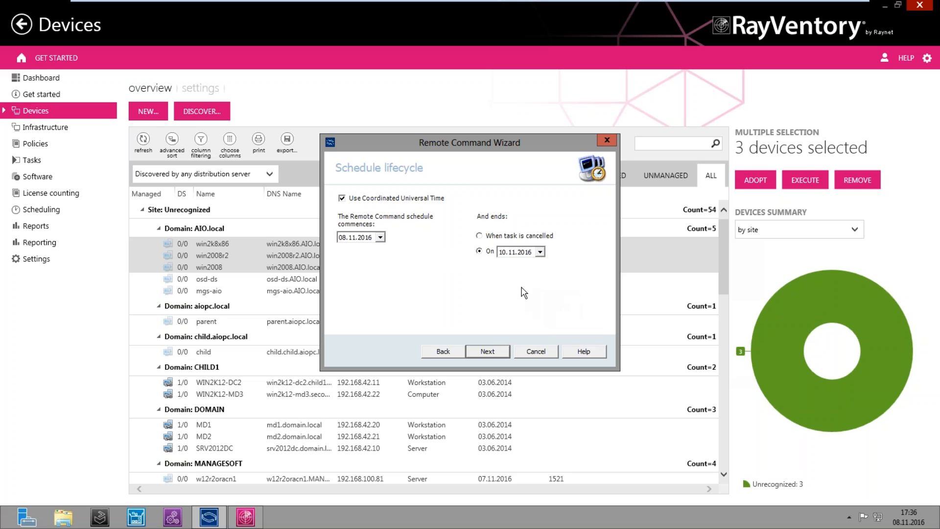
Set the recurrence to daily every 1 day and create the queued task
click(487, 352)
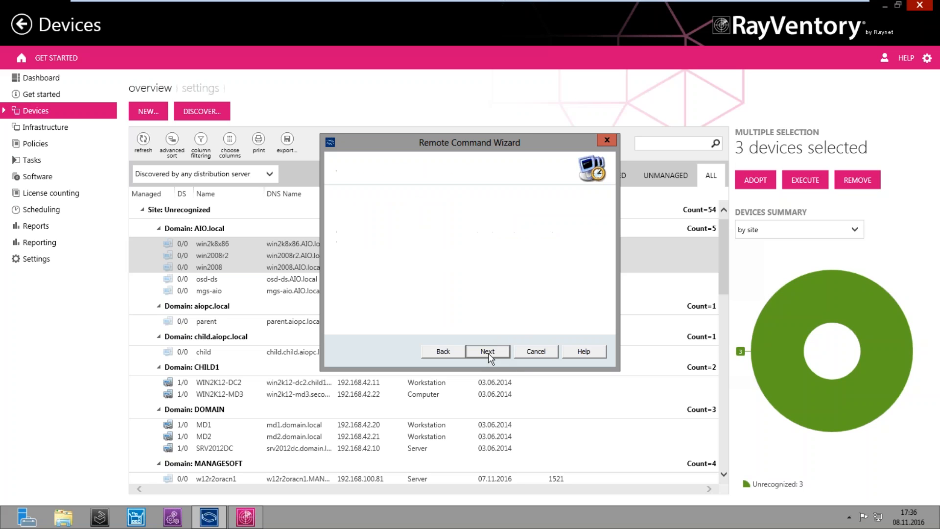
click(445, 350)
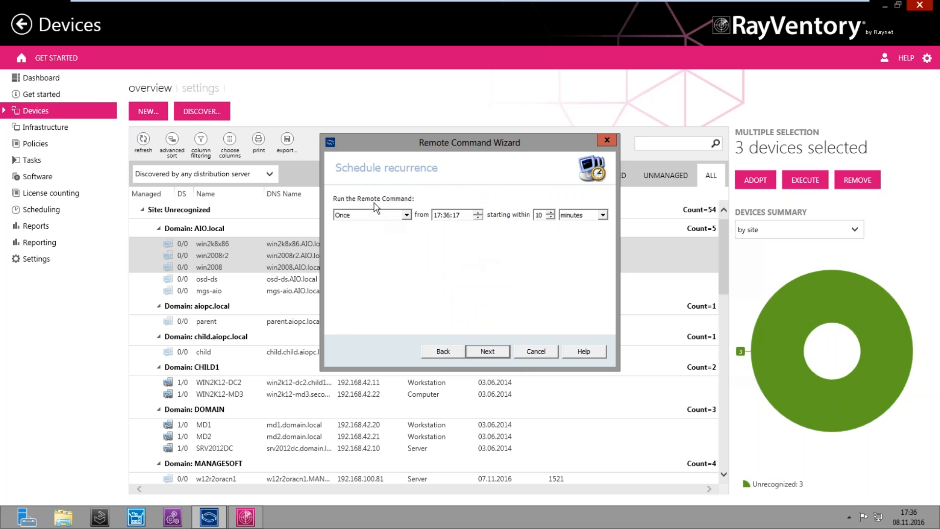
click(402, 216)
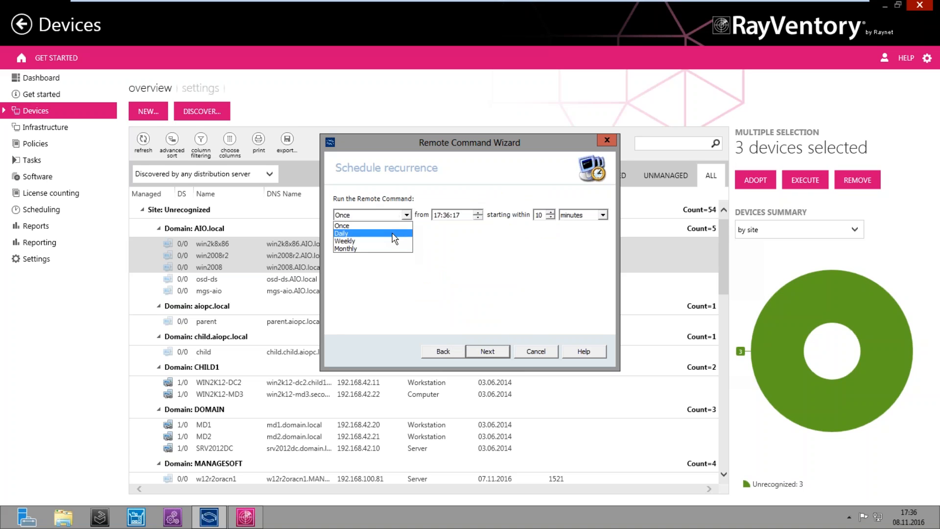
click(399, 234)
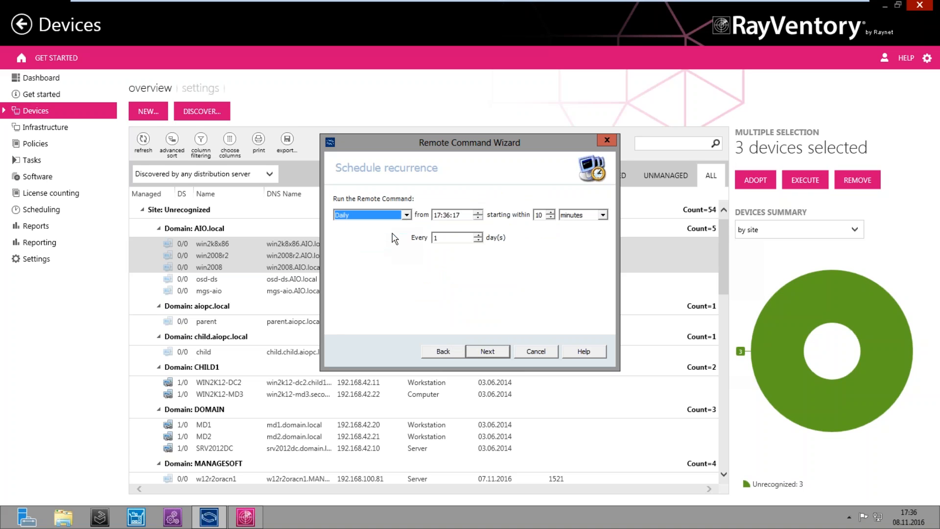
click(447, 237)
click(460, 213)
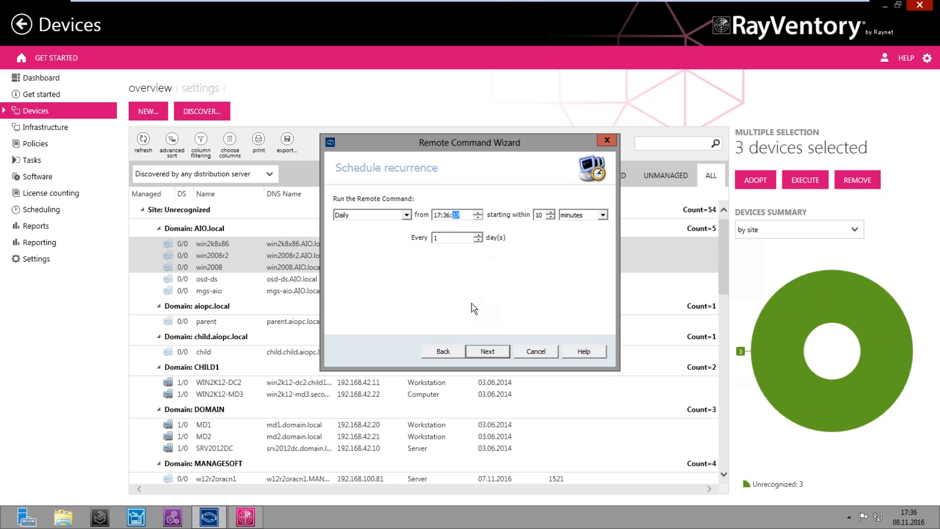
click(479, 352)
drag(603, 236, 602, 303)
click(476, 356)
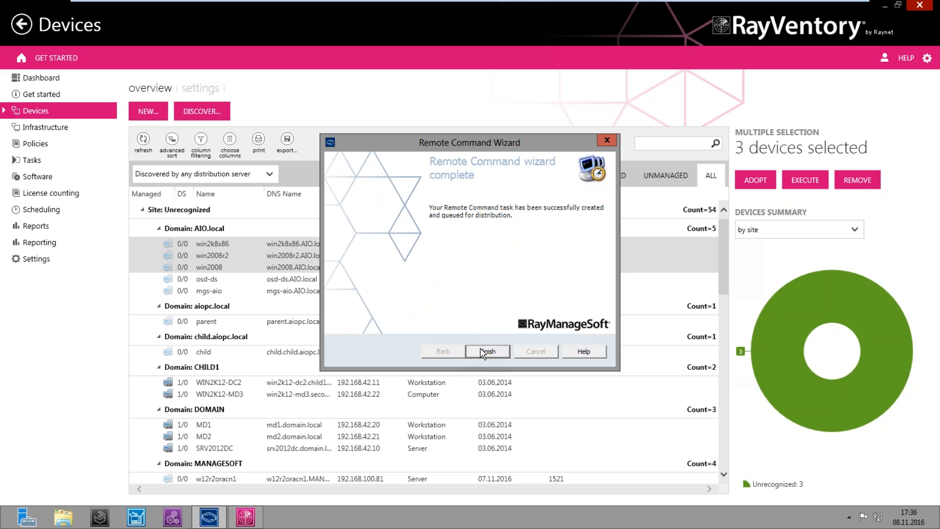
Close the wizard, check that Remote Command Task 7 is waiting, and return to Devices
click(483, 353)
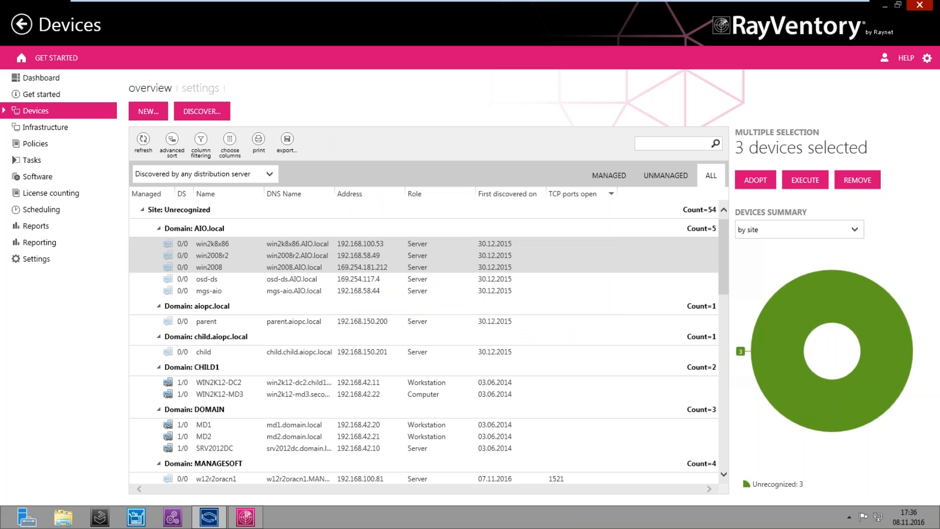
click(66, 163)
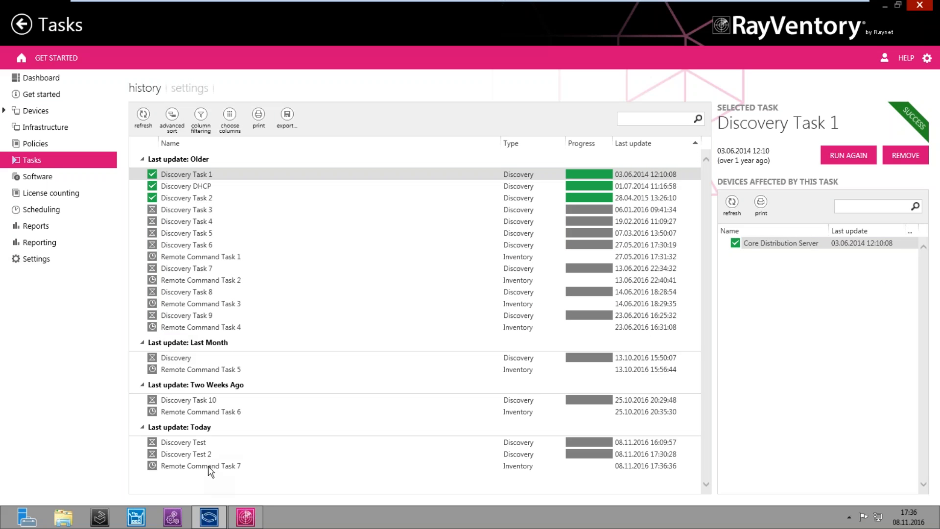
click(209, 467)
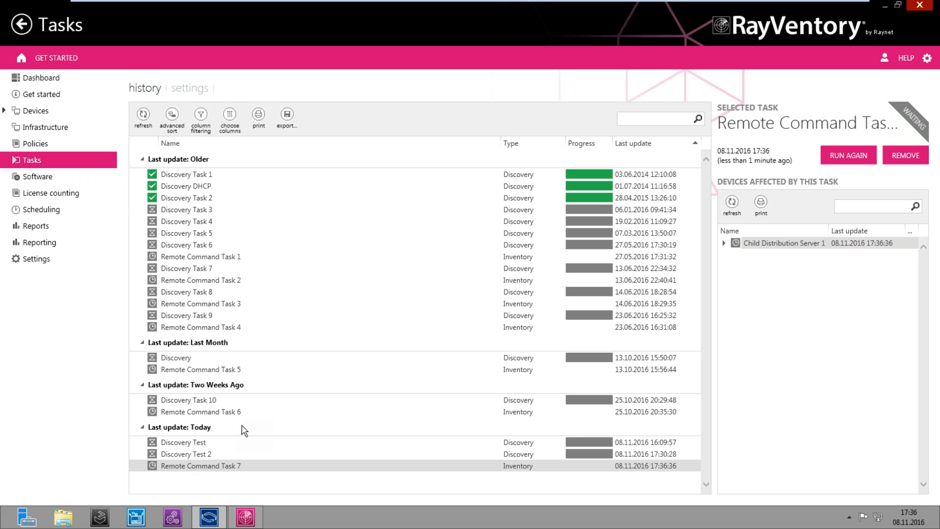
click(64, 112)
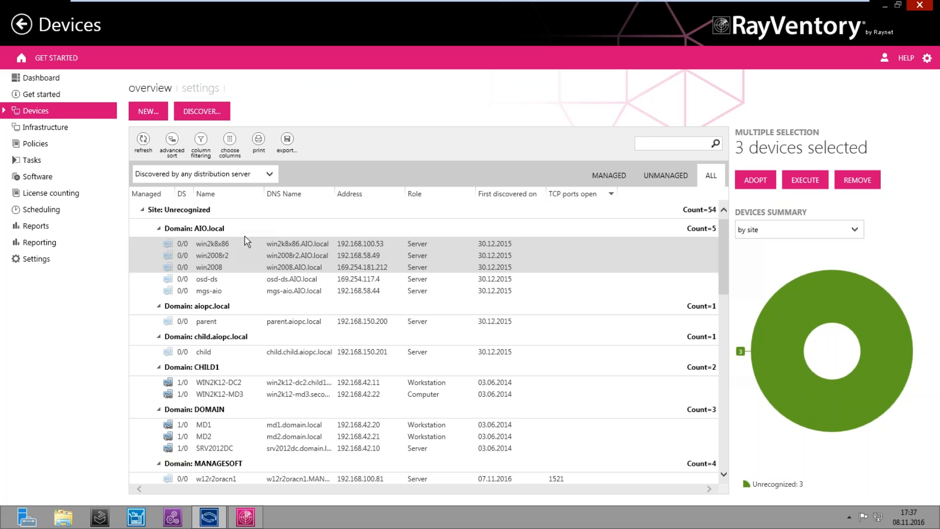
Return to the device overview and scroll down through the device list
click(205, 90)
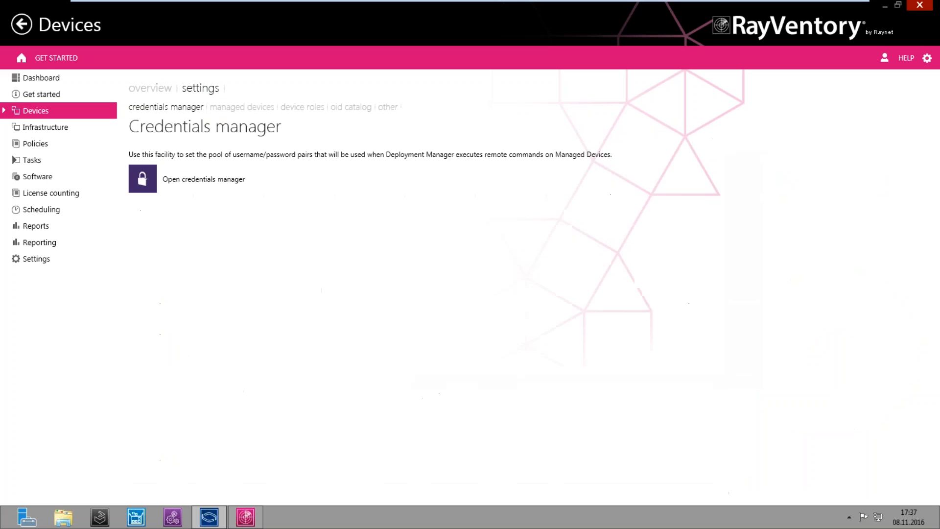
click(150, 88)
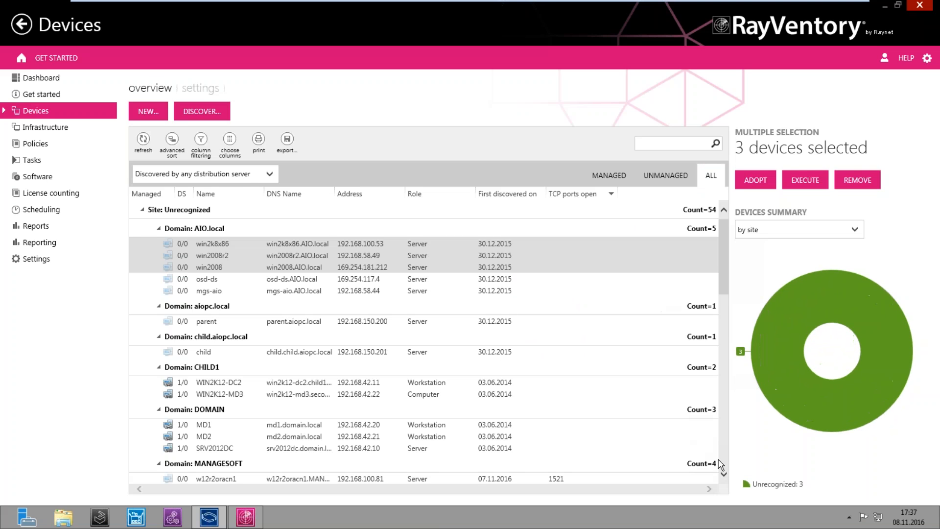
click(724, 475)
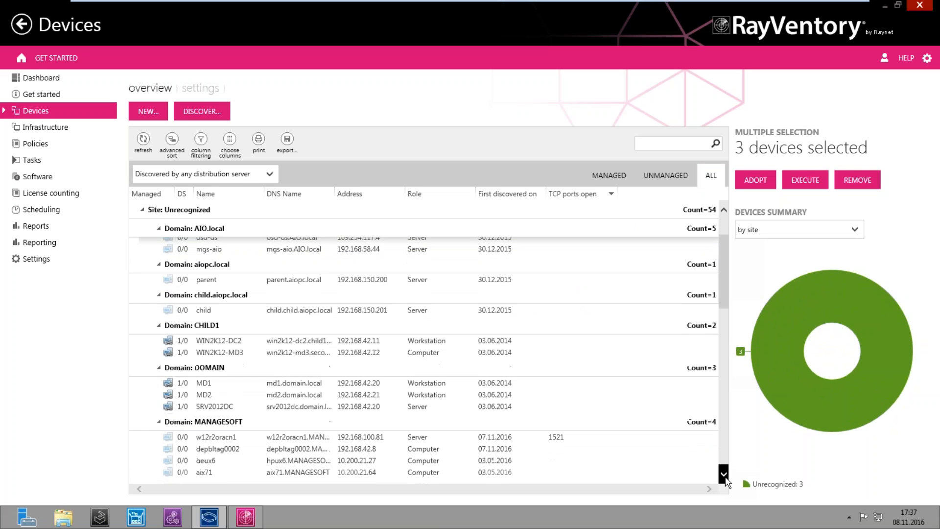
click(725, 476)
click(724, 476)
click(724, 476)
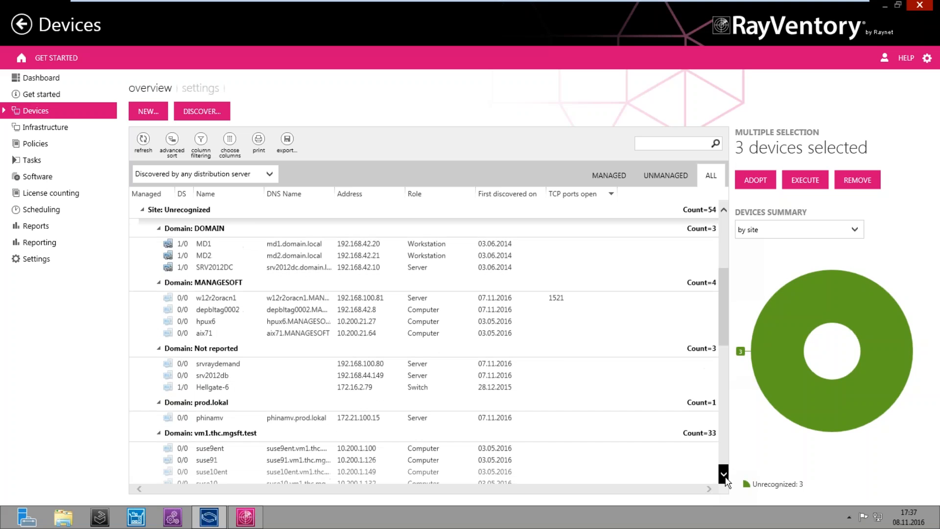
click(724, 476)
click(723, 474)
click(723, 475)
click(724, 475)
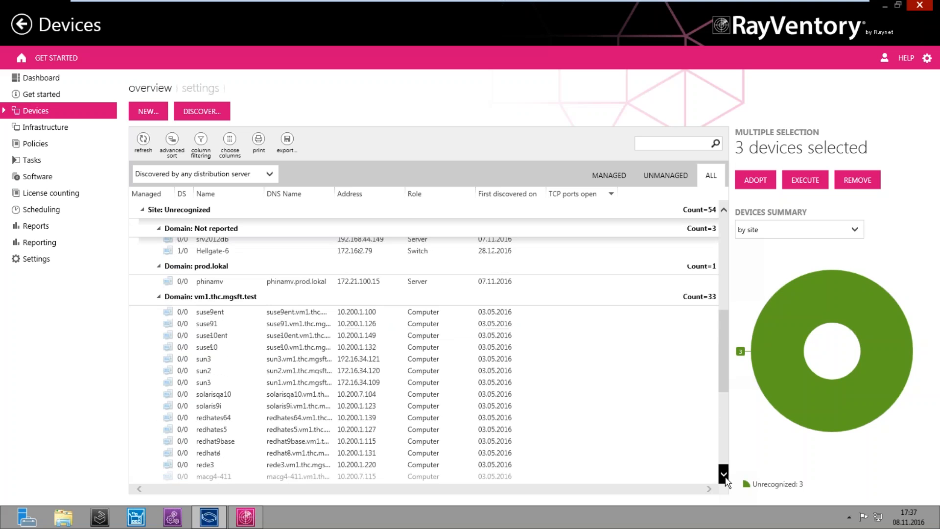
click(724, 475)
drag(722, 370, 720, 316)
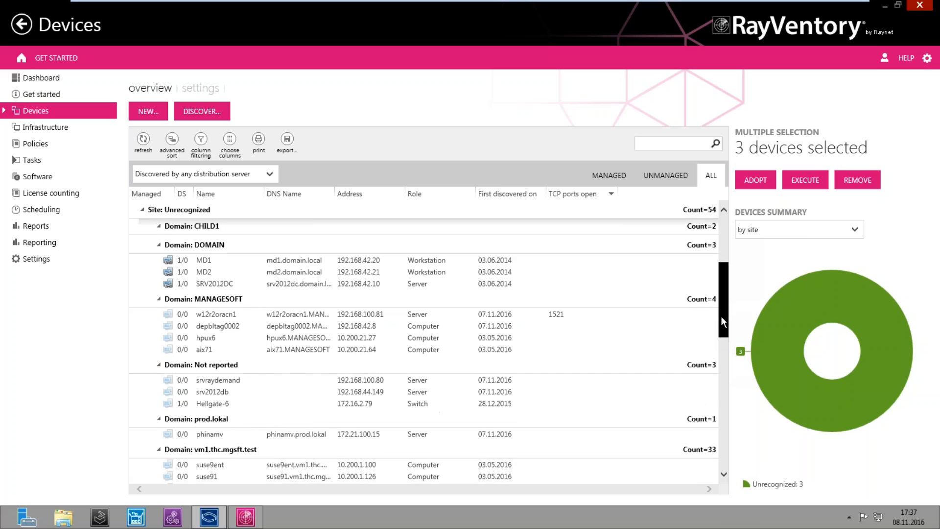
Select Hellgate-6, view its actions menu without choosing one, and return to the Devices settings
click(290, 415)
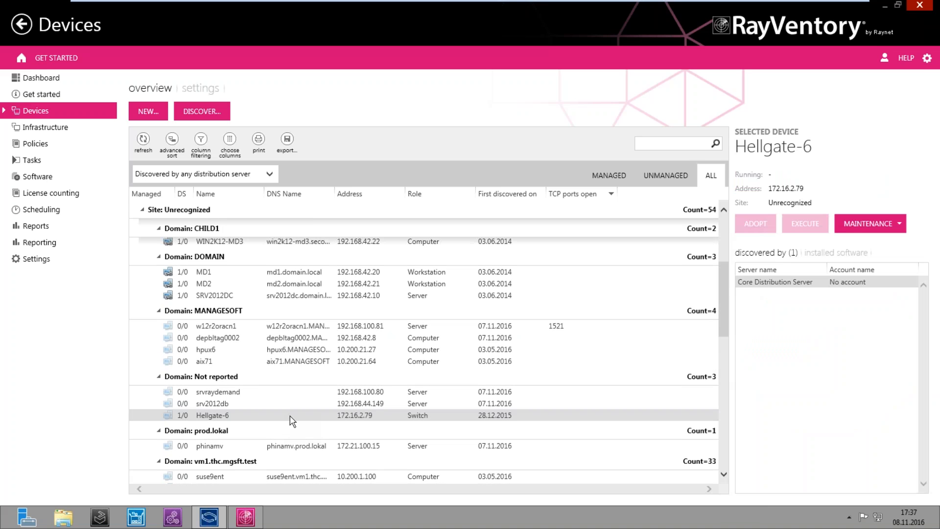
right_click(292, 421)
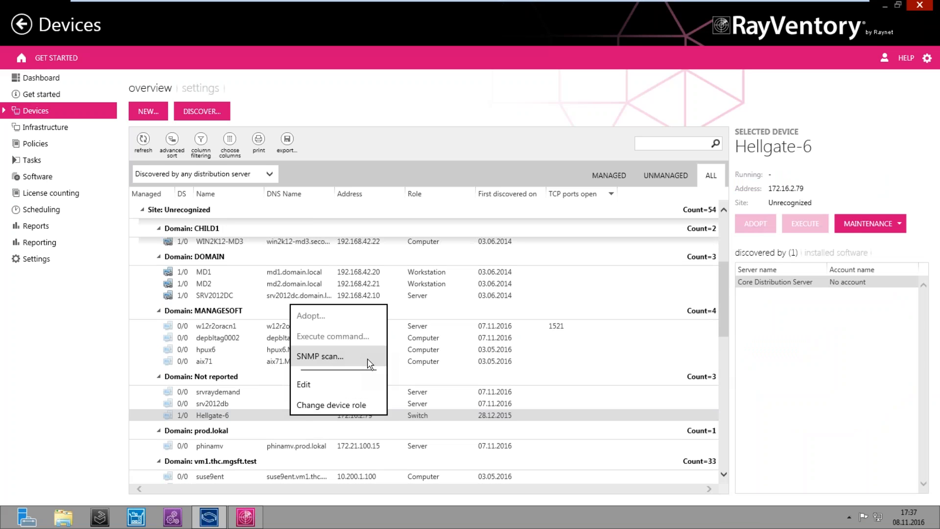
click(216, 417)
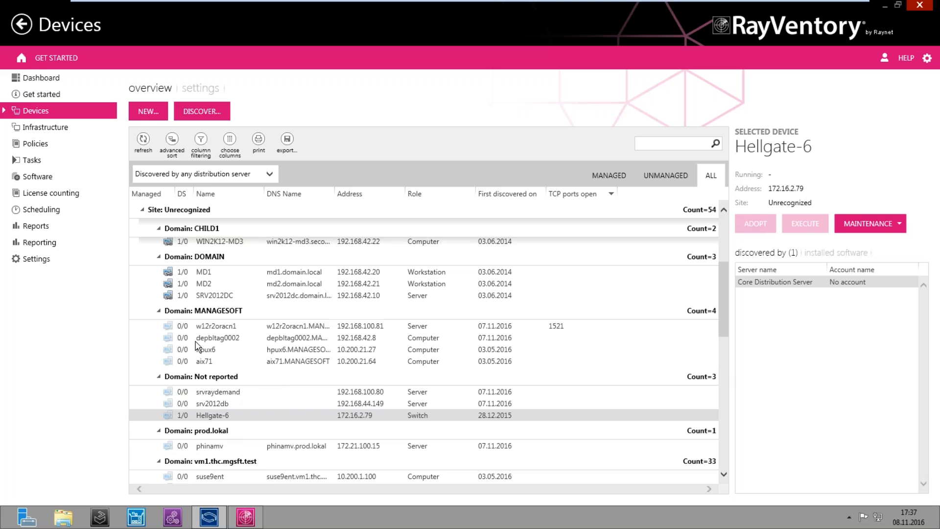
click(200, 88)
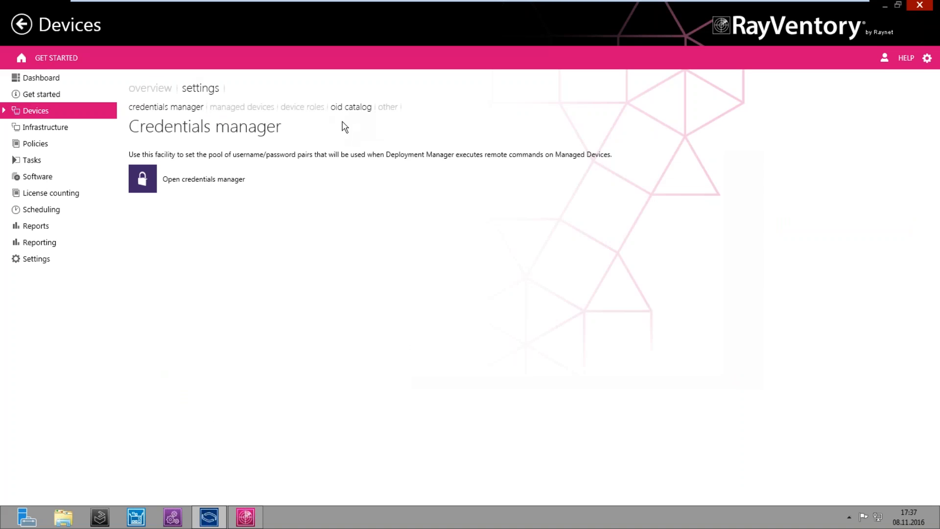
Browse the OID catalog of device types, then return to the device overview list
click(352, 109)
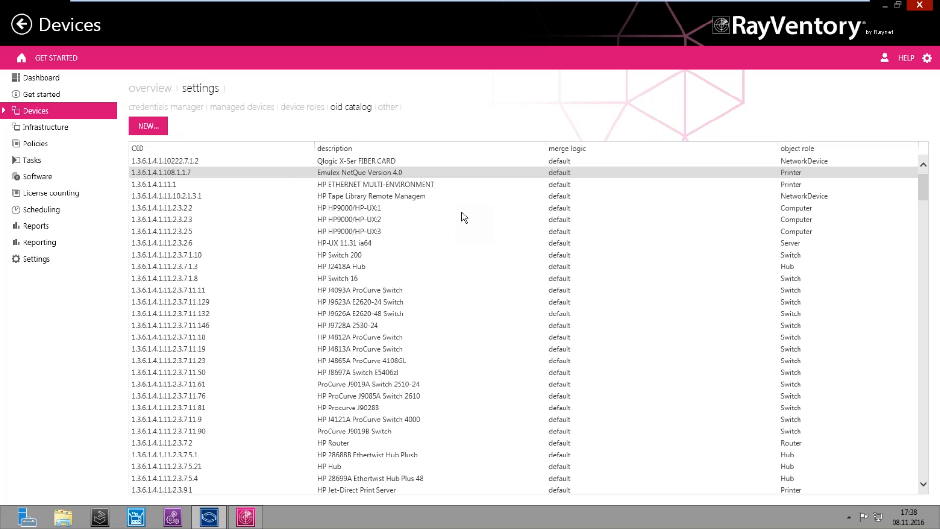
click(161, 89)
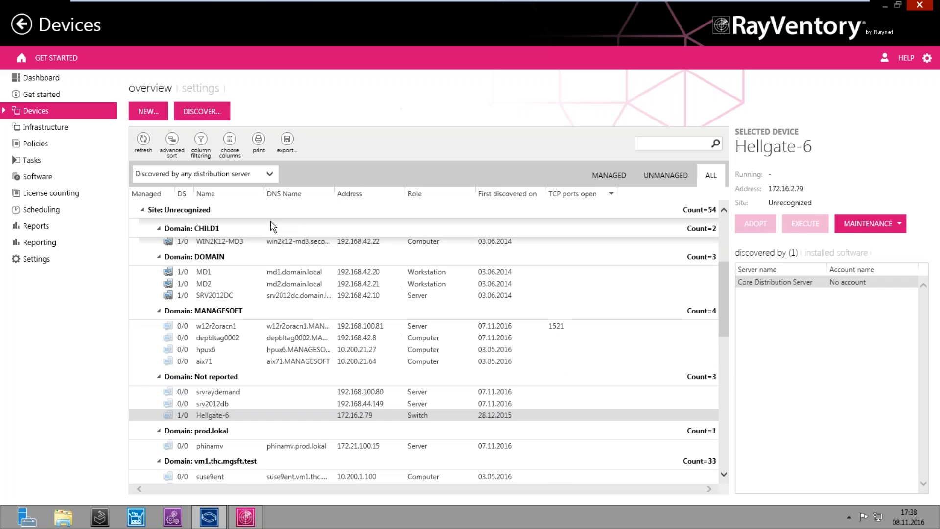
Open the OID catalog and select the HP-UX and HP J2418A Hub entries
right_click(426, 416)
click(214, 90)
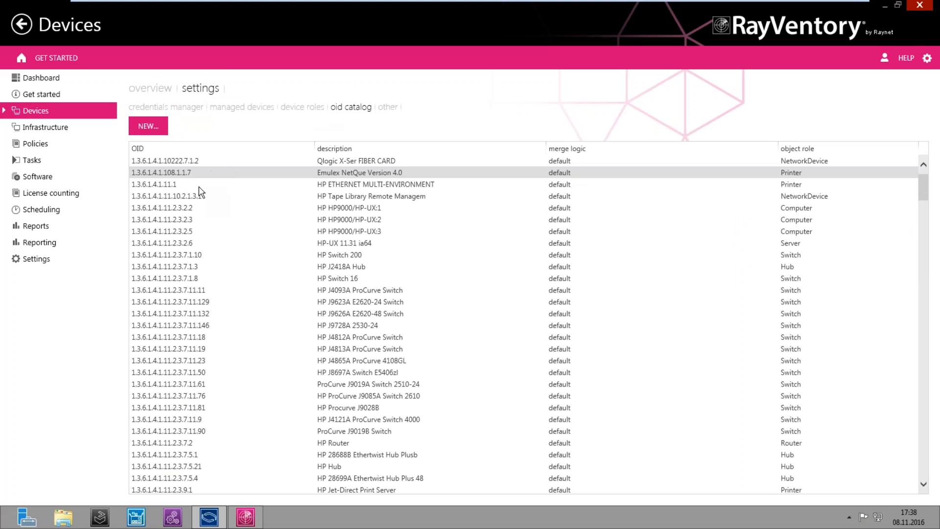
click(365, 235)
click(343, 244)
click(346, 267)
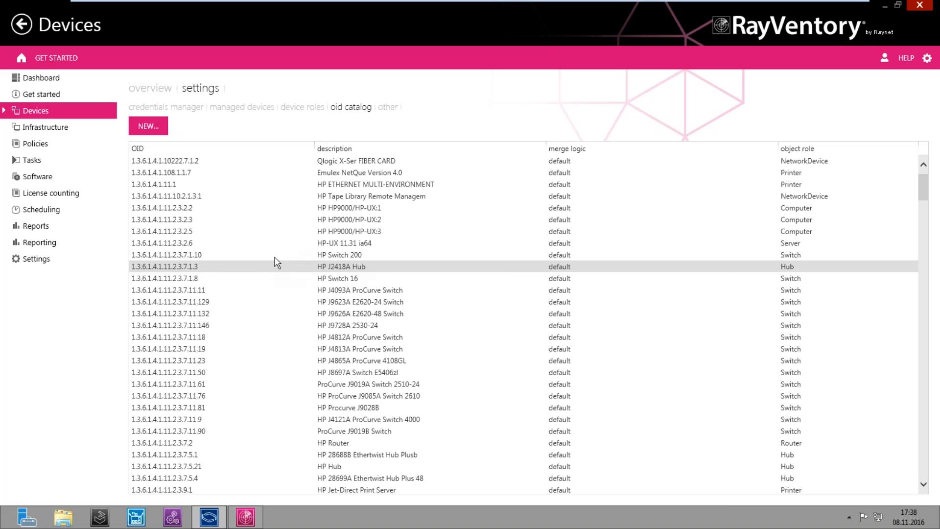
Switch between the overview and OID catalog, then minimize the administration window
click(157, 90)
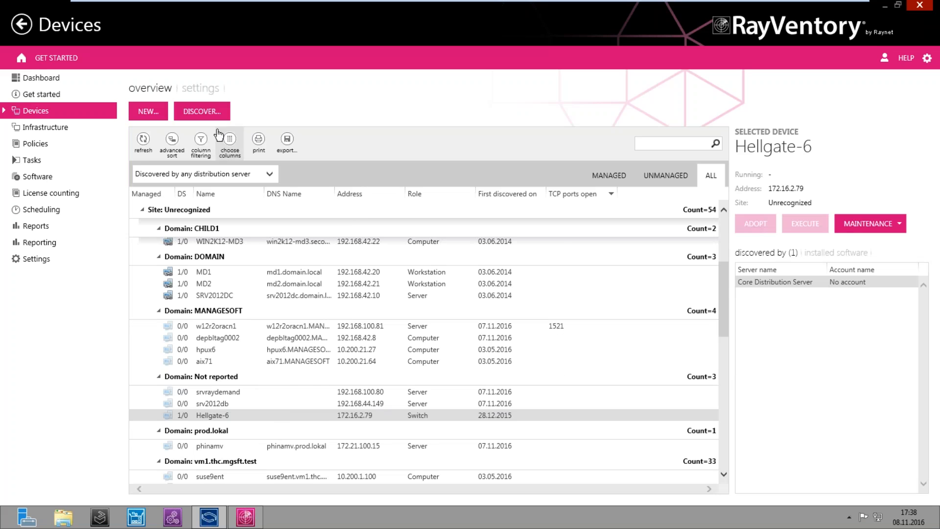
click(200, 88)
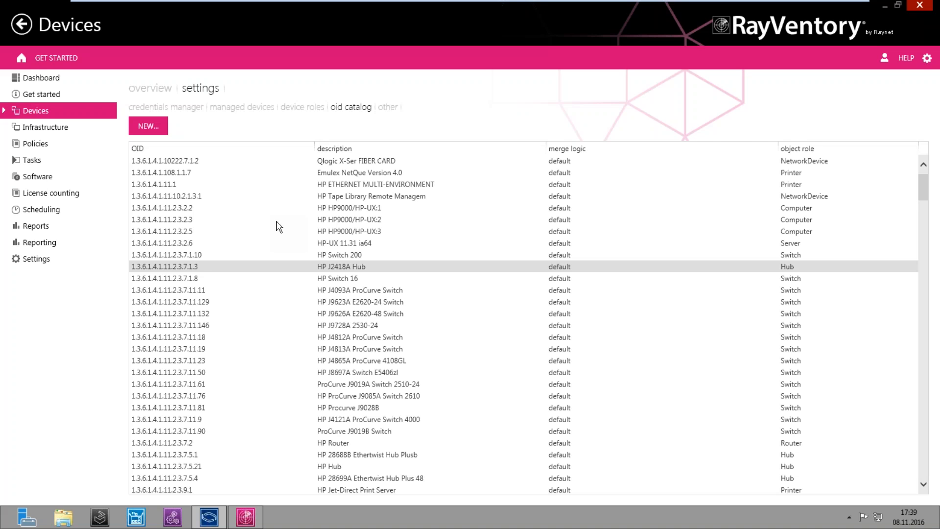
click(162, 89)
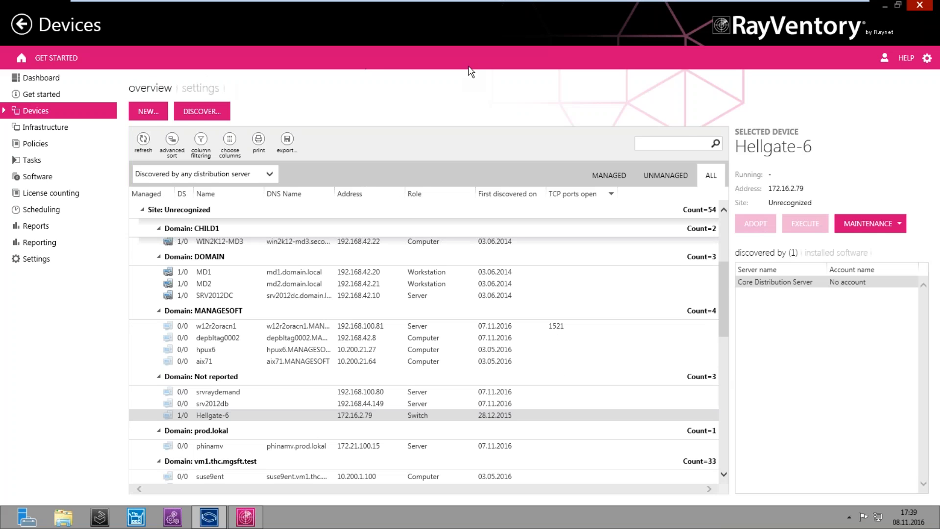
click(884, 7)
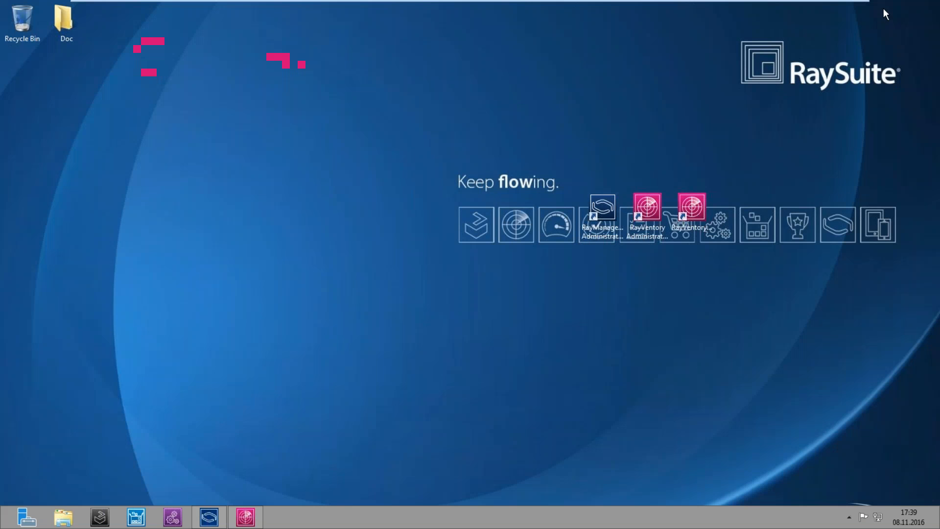
Restore and reposition RayVentory Portal, then open the Oracle connections list showing srv2012dc on port 1521
click(245, 516)
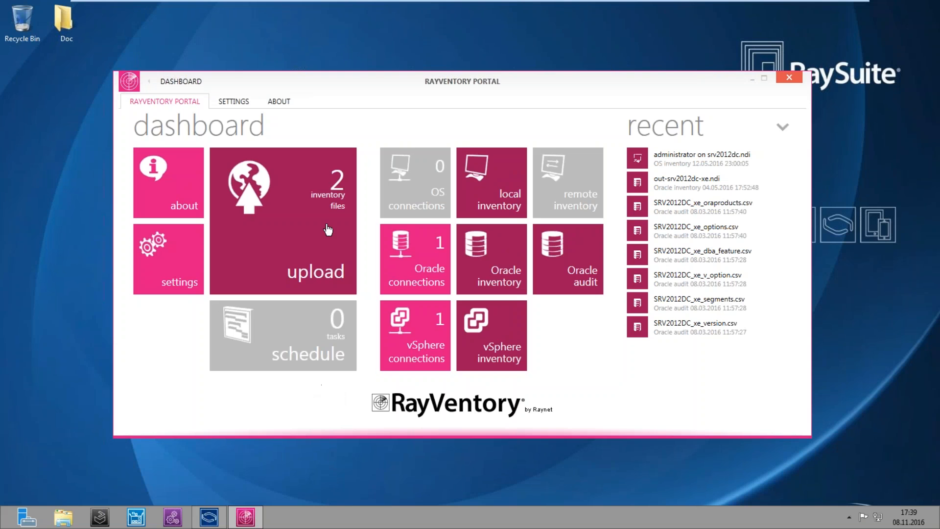
drag(387, 79, 345, 45)
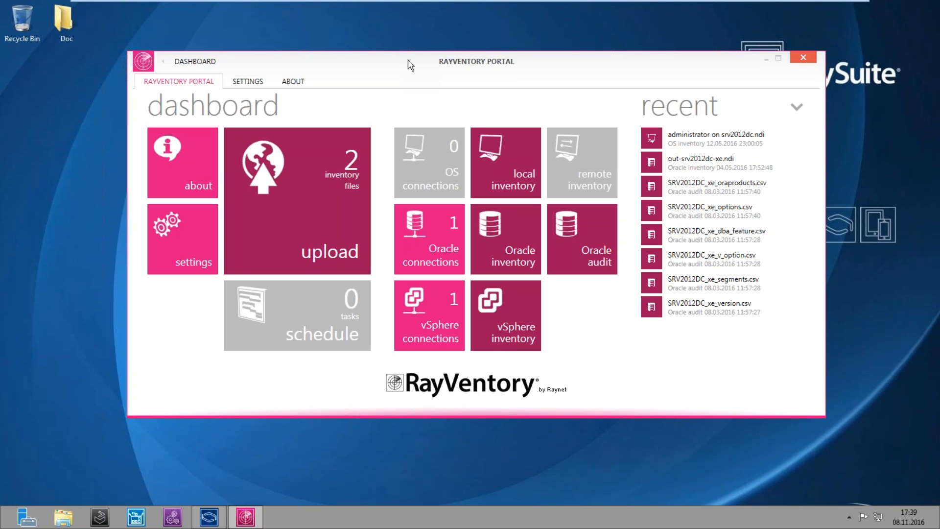
click(440, 231)
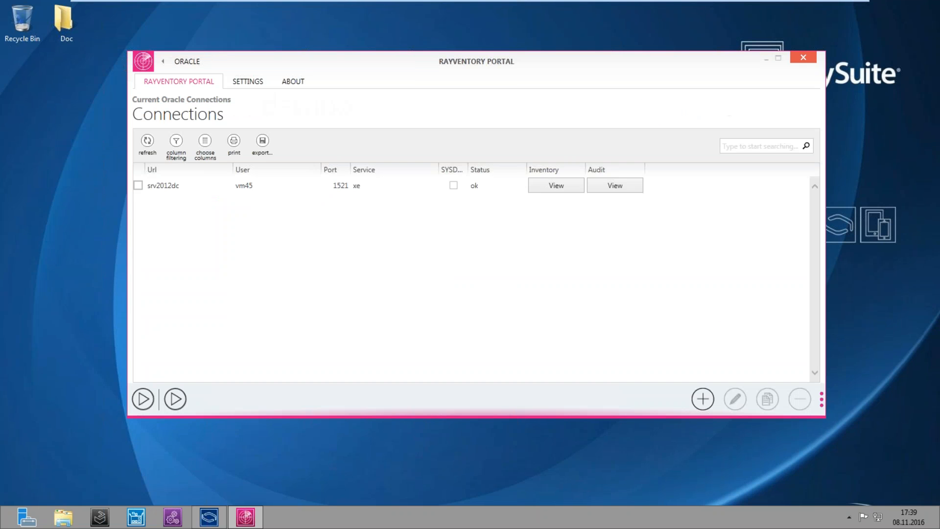
Select the srv2012dc Oracle connection and open its audit results
click(290, 185)
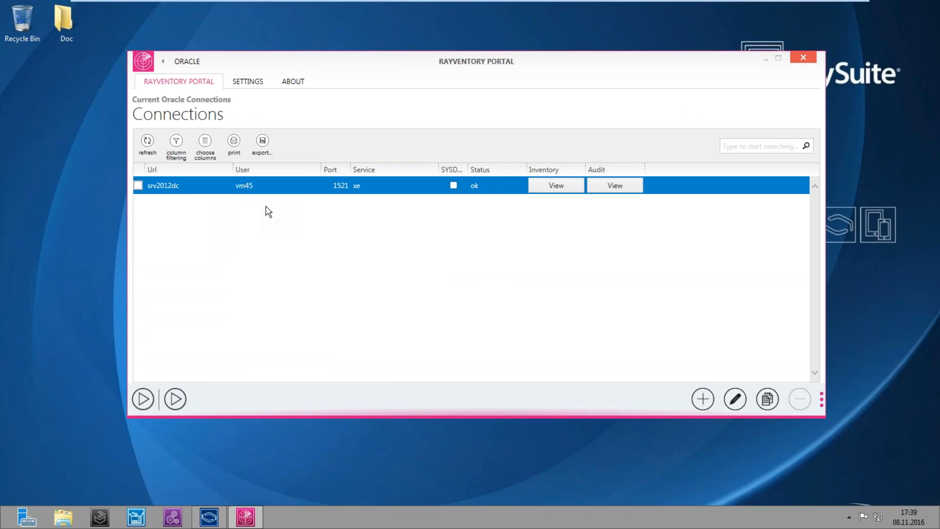
click(616, 186)
Open the SRV2012DC_xe folder, inspect its six CSV audit files, and close the folder
double_click(514, 214)
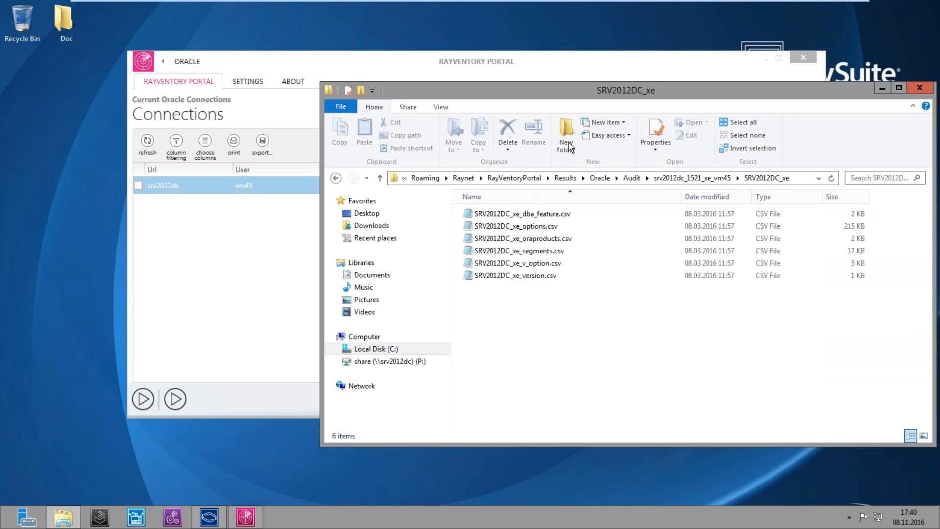
drag(611, 92, 721, 203)
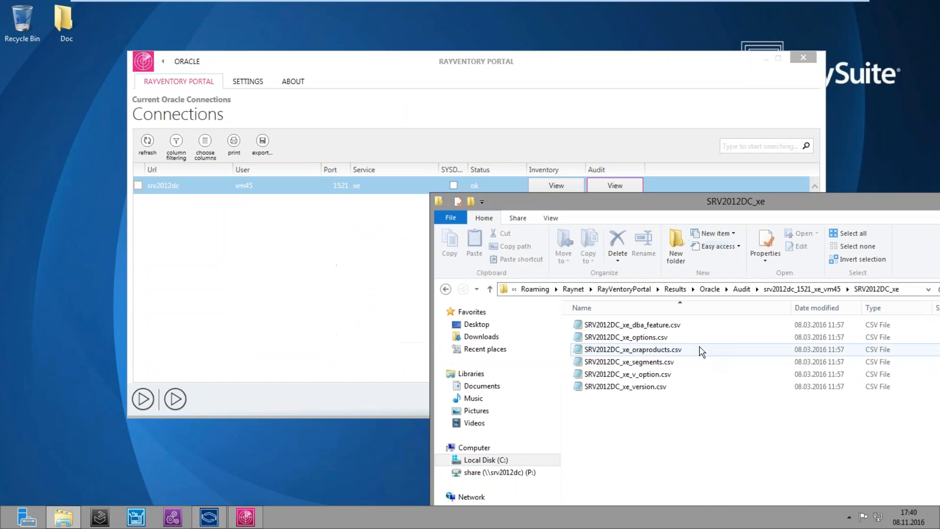
drag(686, 420, 577, 312)
click(644, 430)
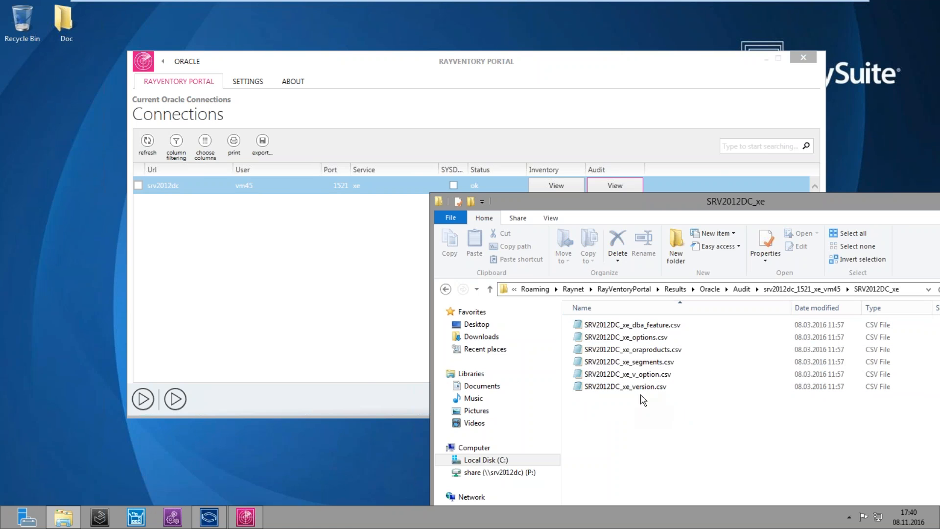
drag(669, 206, 605, 220)
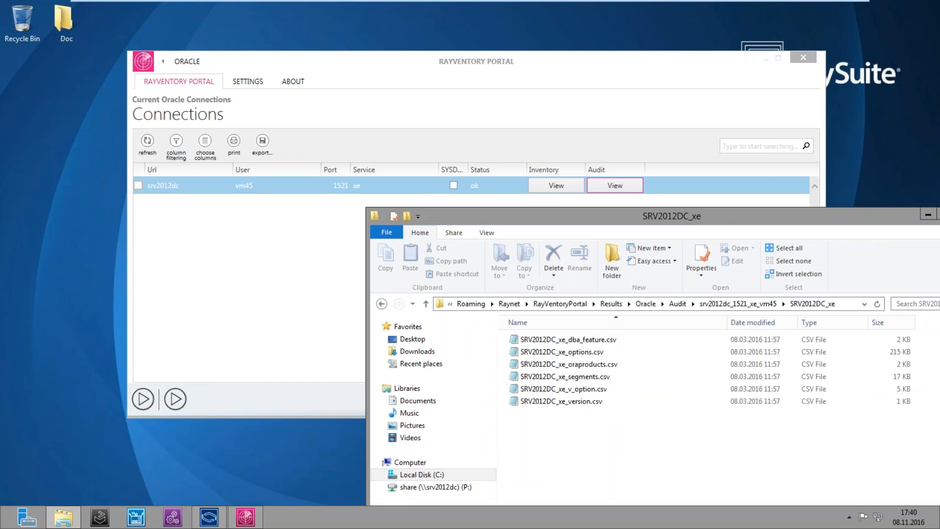
drag(861, 218, 789, 219)
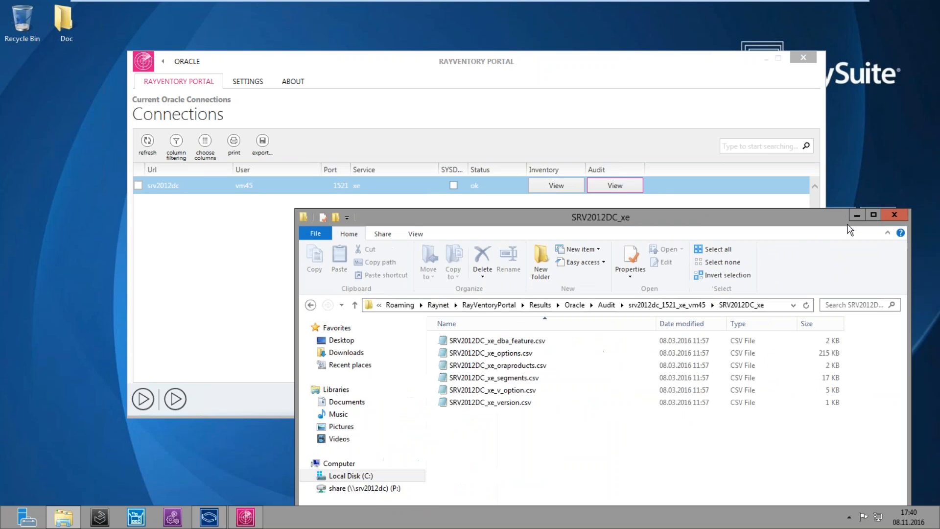
click(895, 217)
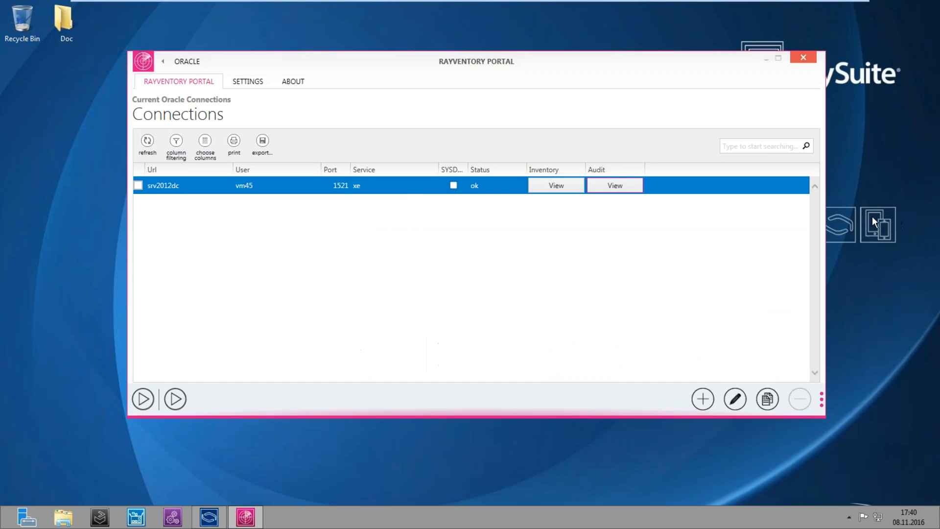
Open the srv2012dc inventory result out-srv2012dc-xe.ndi in Notepad++
click(543, 192)
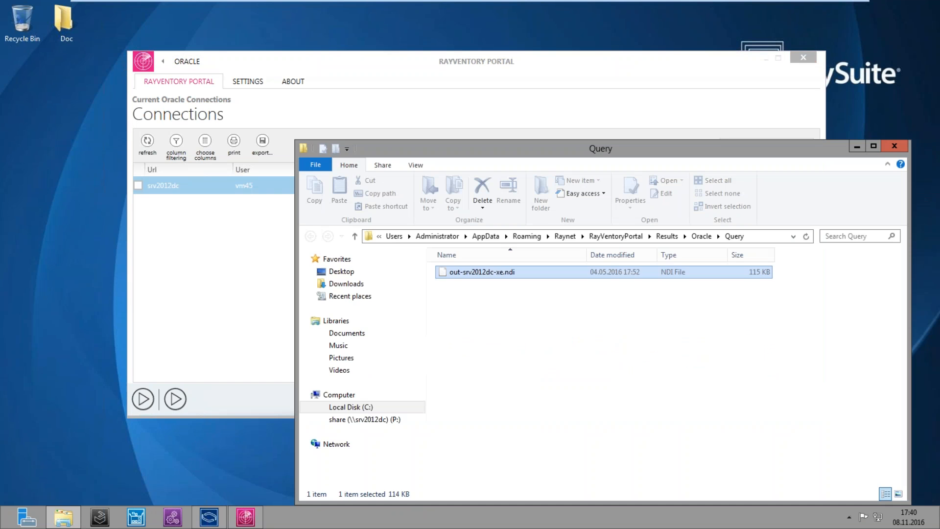
right_click(490, 273)
click(518, 293)
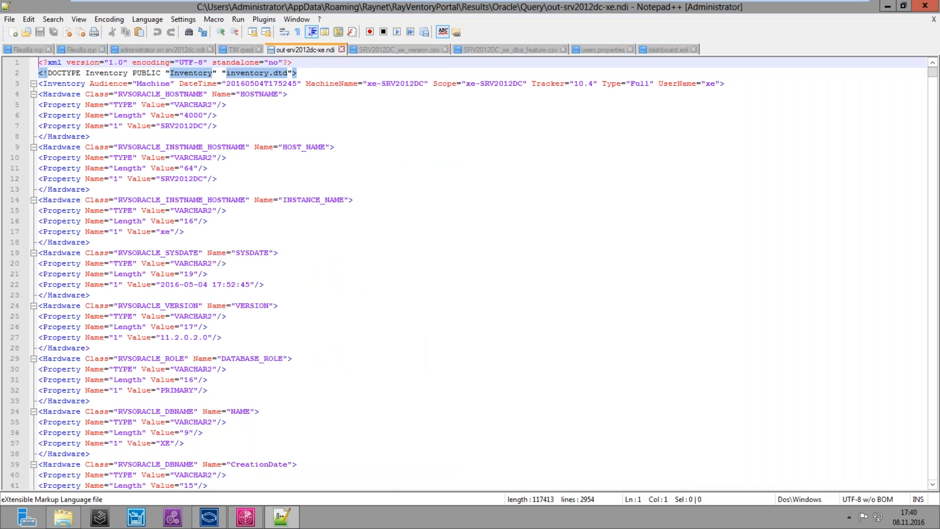
Highlight the HOST_NAME, TYPE and VARCHAR2 values on lines 9–10, then minimize Notepad++
click(367, 200)
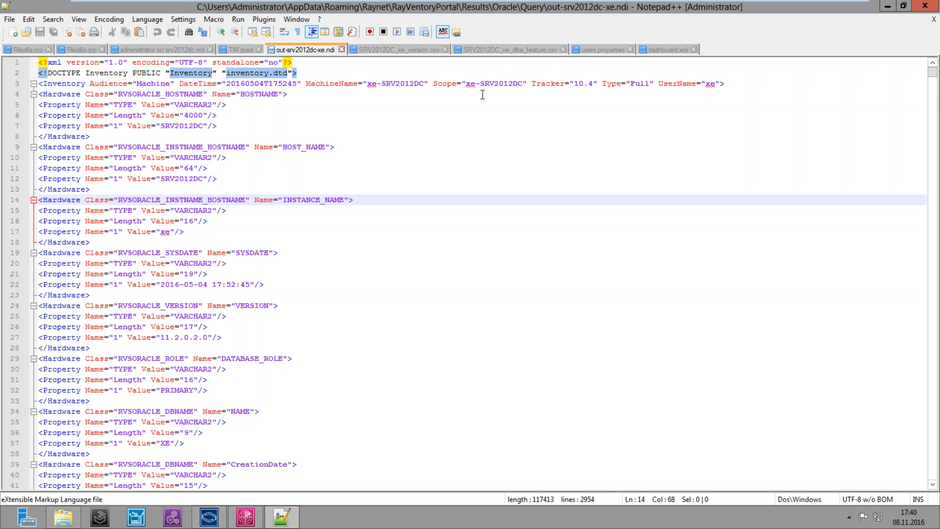
drag(41, 144, 342, 145)
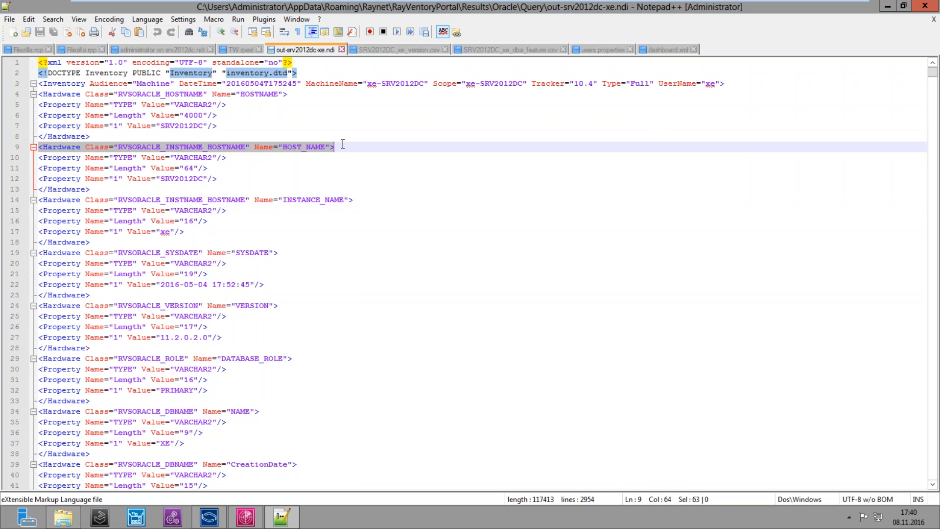
drag(57, 157, 103, 157)
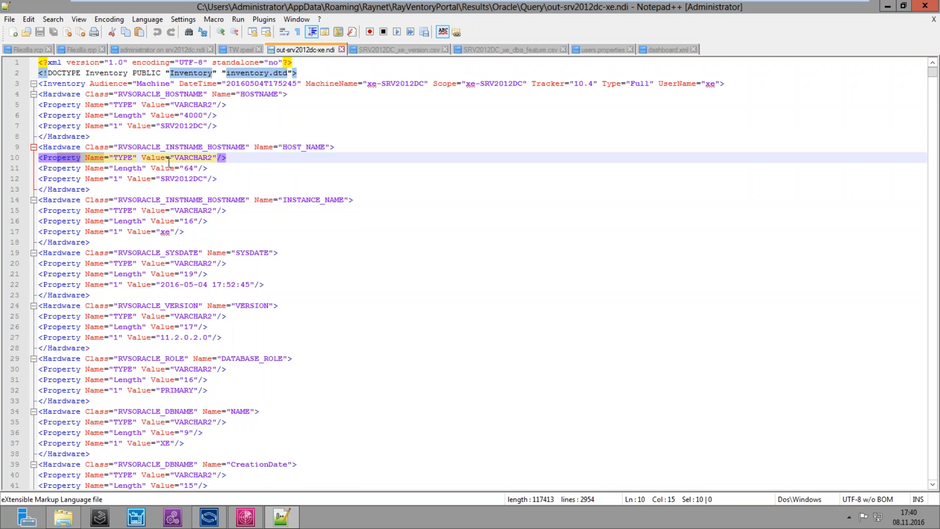
drag(173, 161, 204, 161)
click(301, 196)
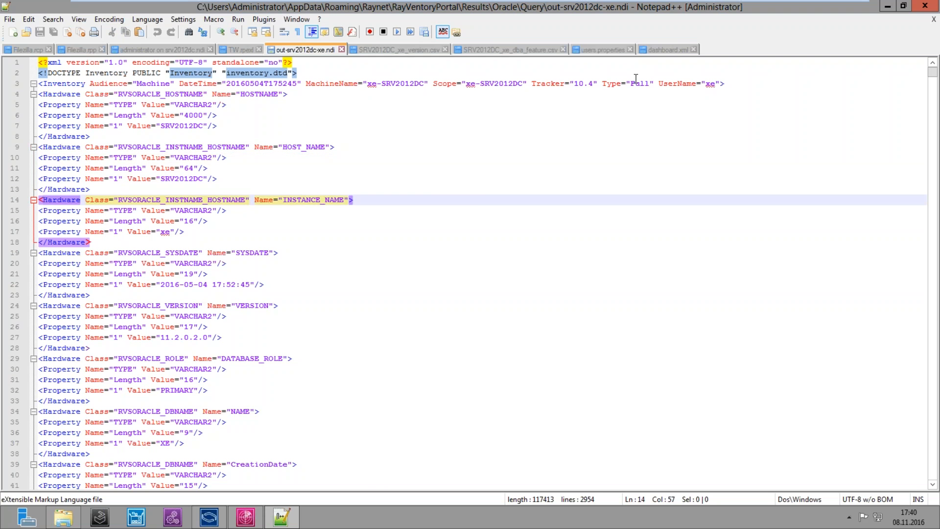
click(887, 7)
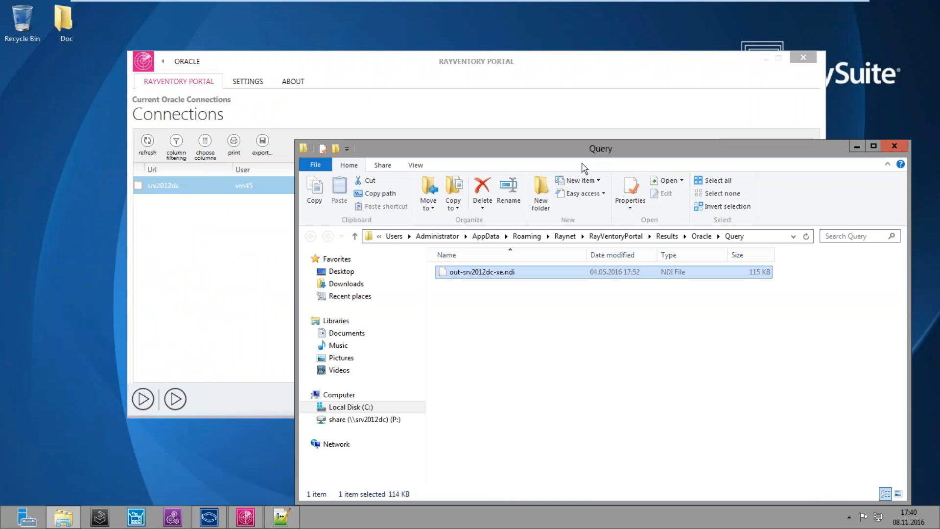
In the Portal's general settings, select the full Result output path
click(545, 103)
click(162, 62)
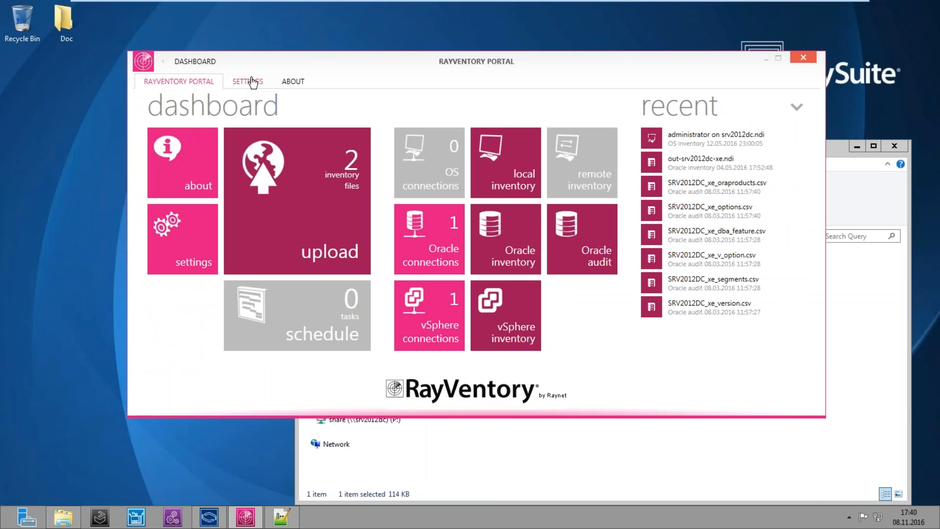
click(252, 82)
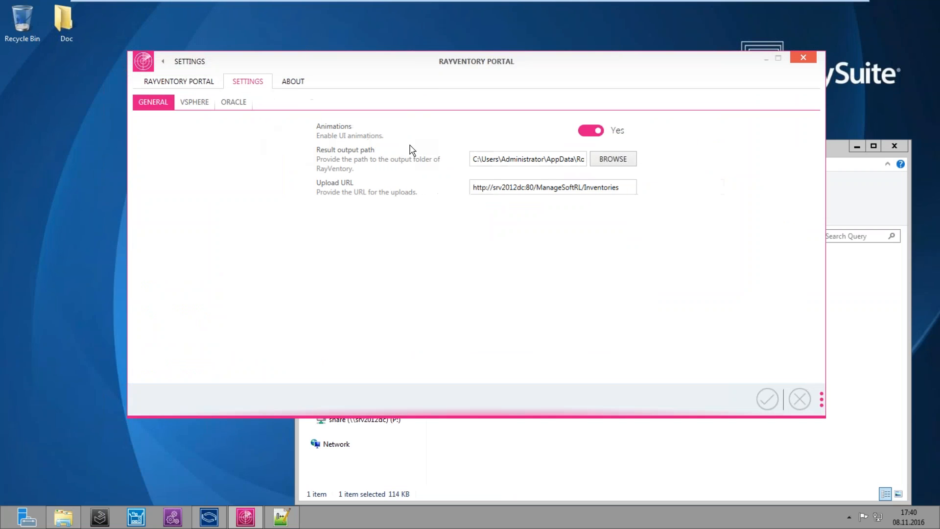
triple_click(521, 161)
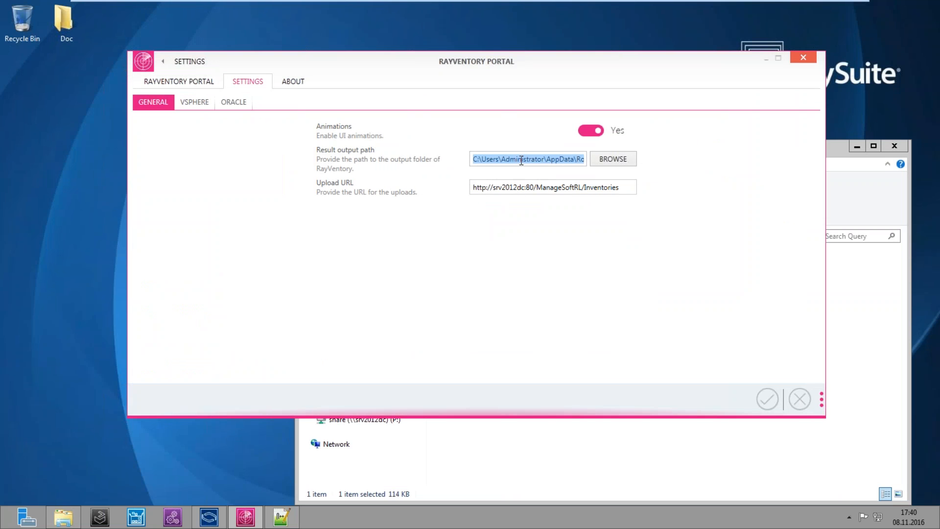
Navigate Explorer to Results > OS and open administrator on srv2012dc.ndi in Notepad++
click(63, 517)
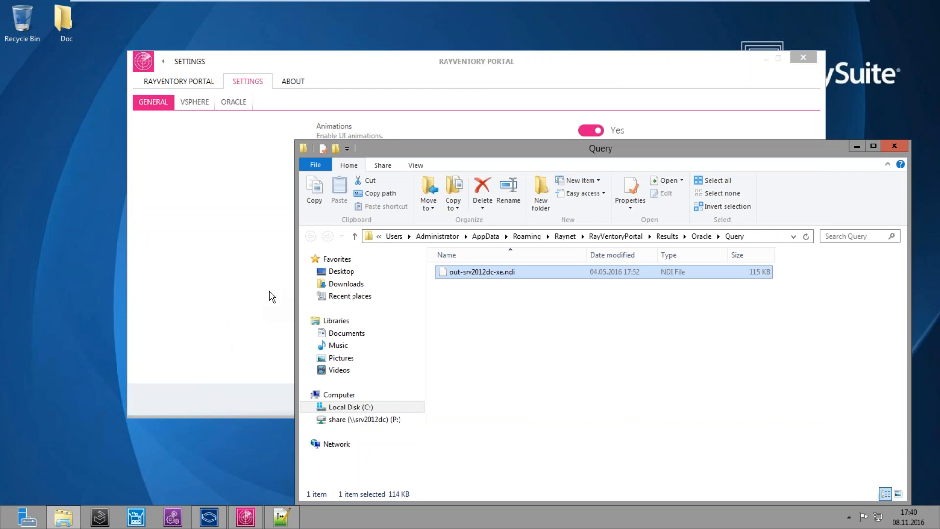
click(777, 236)
text(C:\Users\Administrator\AppData\Roaming\Raynet\RayVentoryPortal\Results)
key(Return)
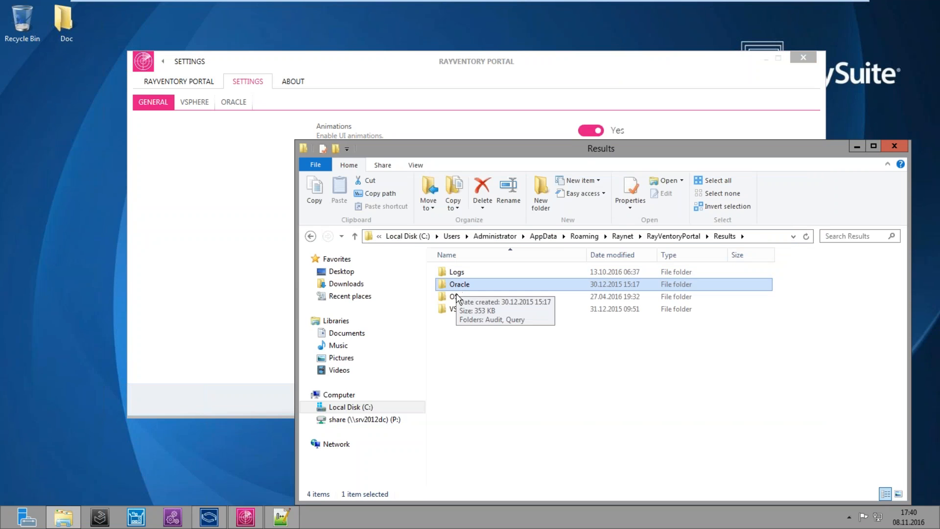
double_click(455, 297)
right_click(473, 280)
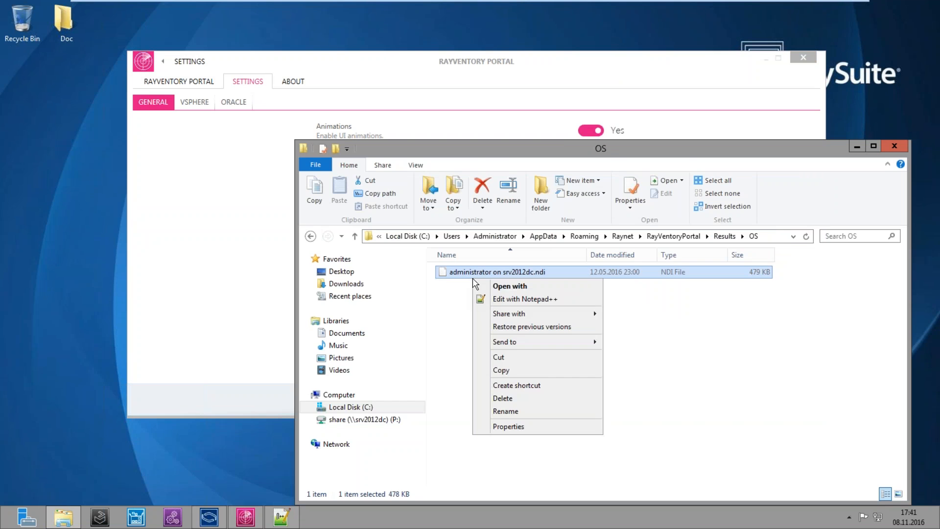
click(495, 300)
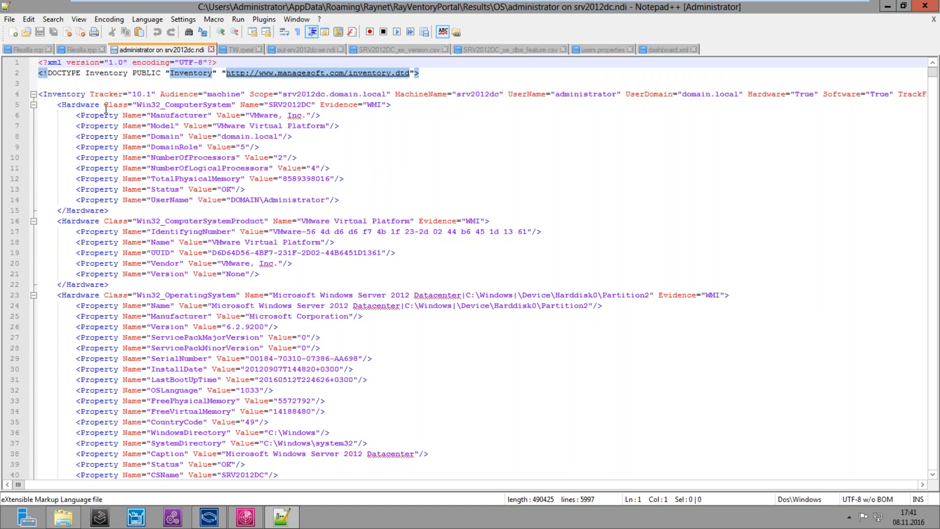
click(65, 104)
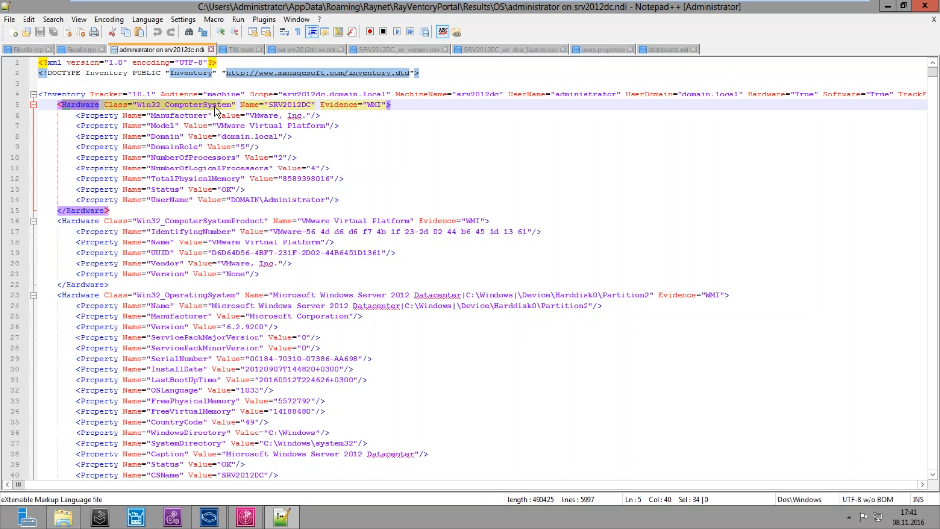
click(156, 116)
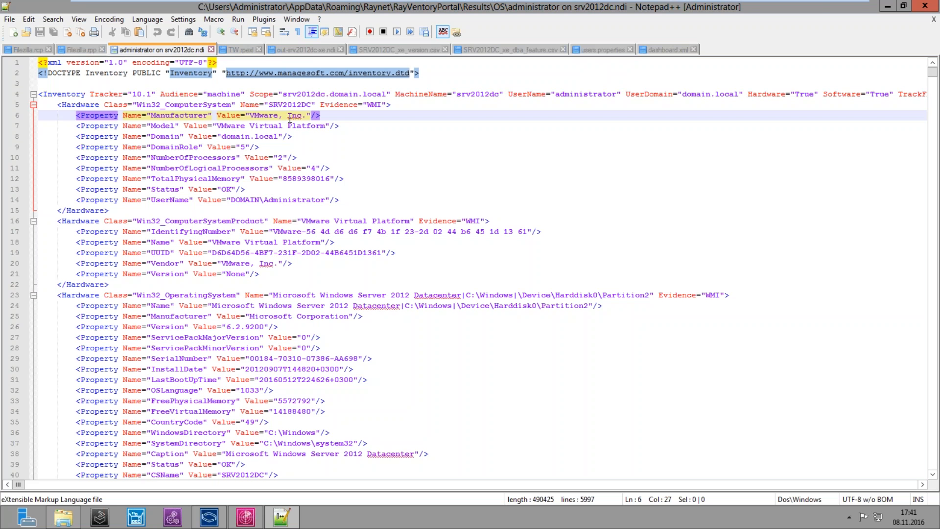
click(903, 6)
click(723, 274)
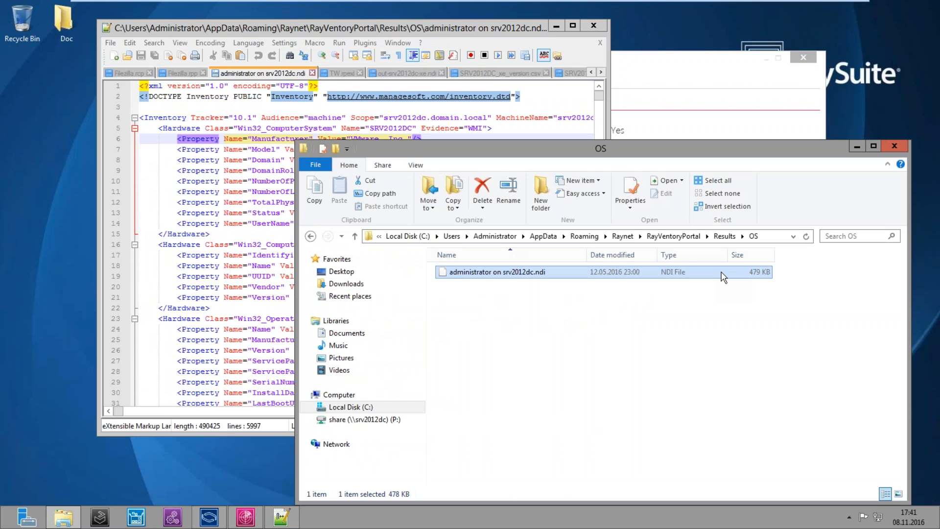
click(239, 223)
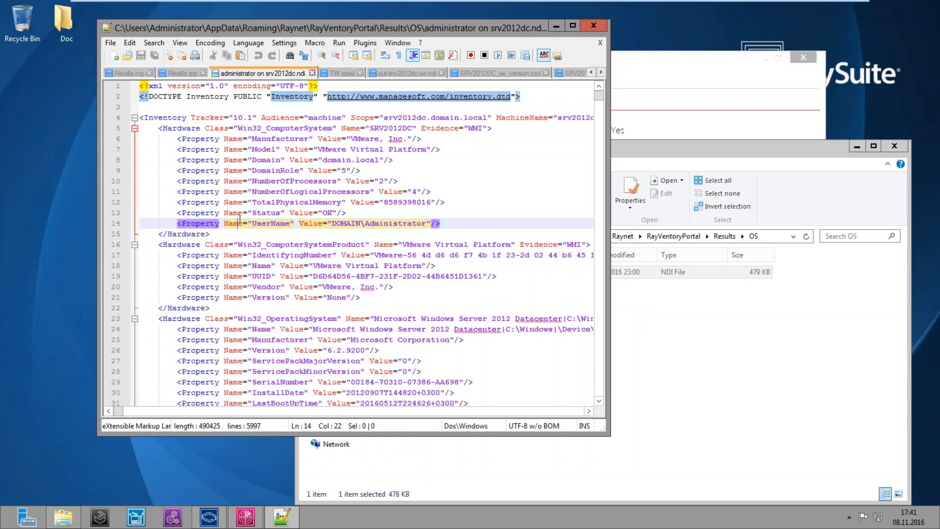
click(698, 327)
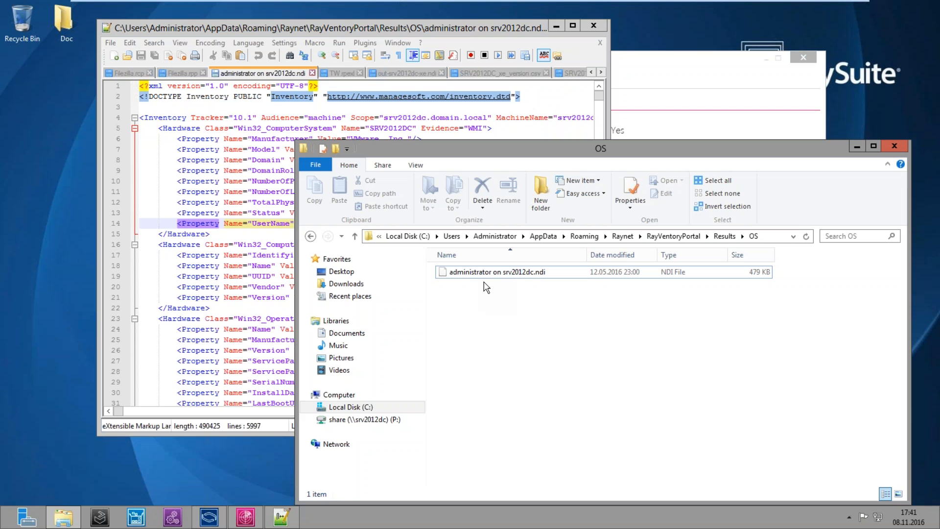
click(219, 191)
click(646, 273)
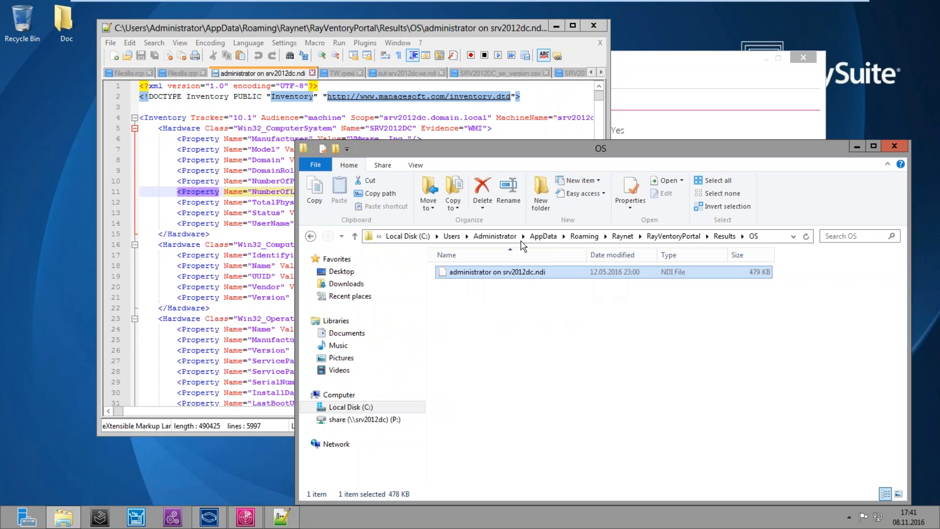
click(249, 181)
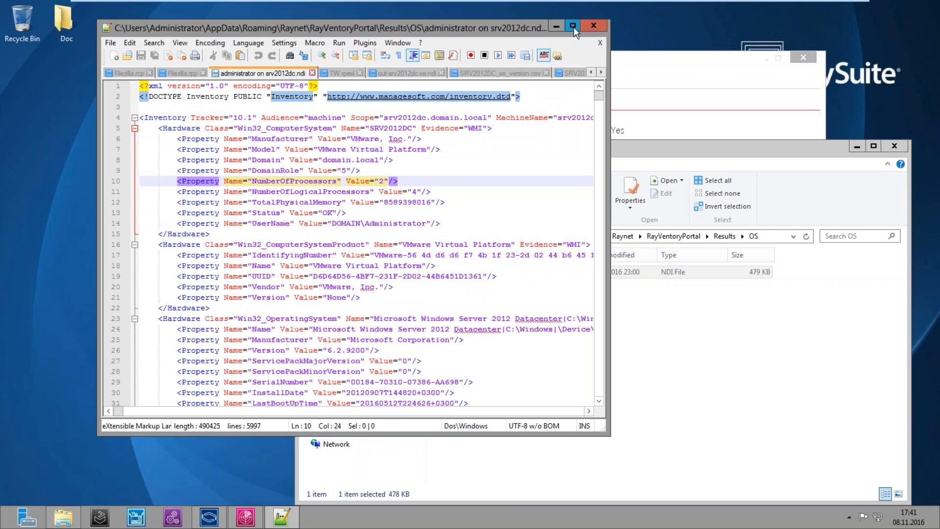
click(572, 26)
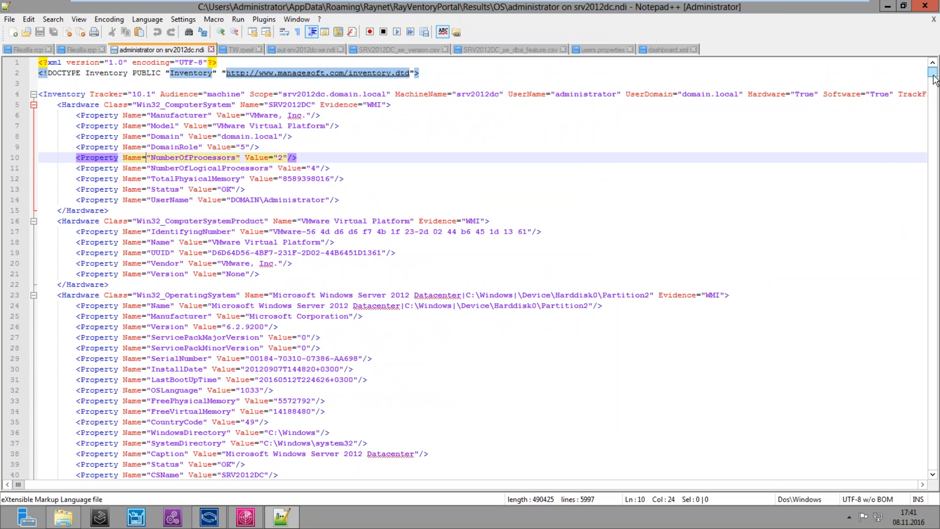
drag(933, 75, 933, 75)
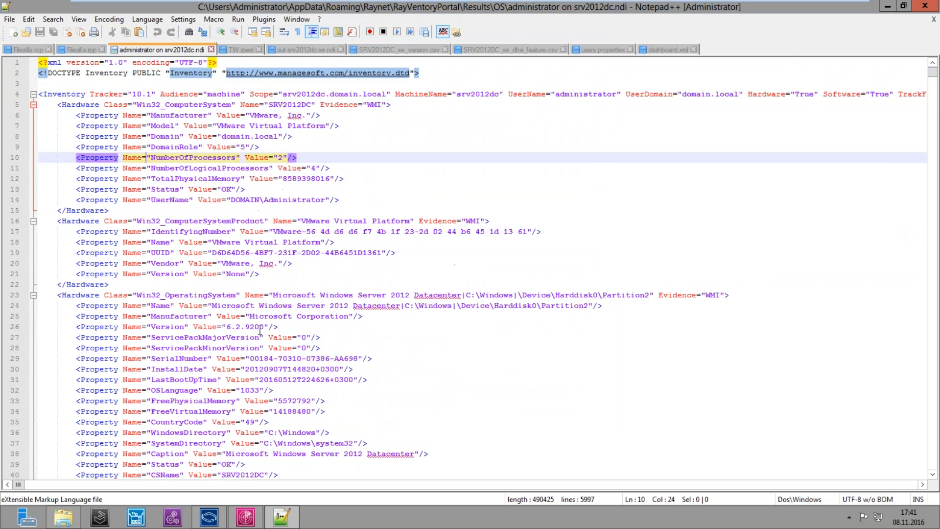
click(58, 294)
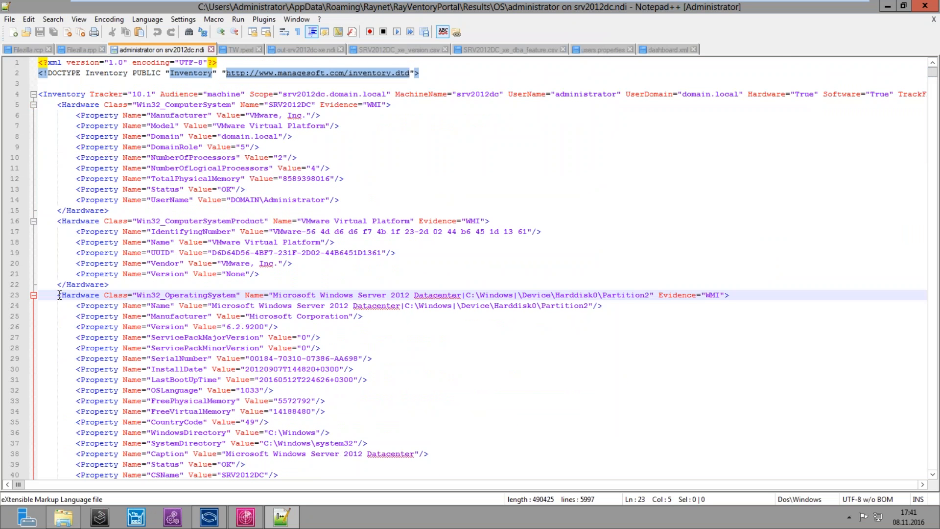
drag(136, 295, 236, 294)
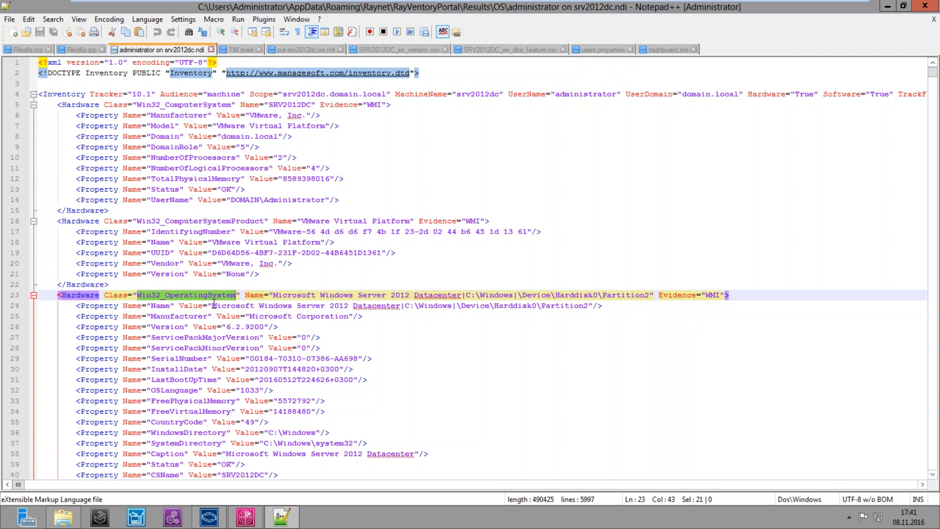
drag(212, 305, 406, 307)
click(470, 357)
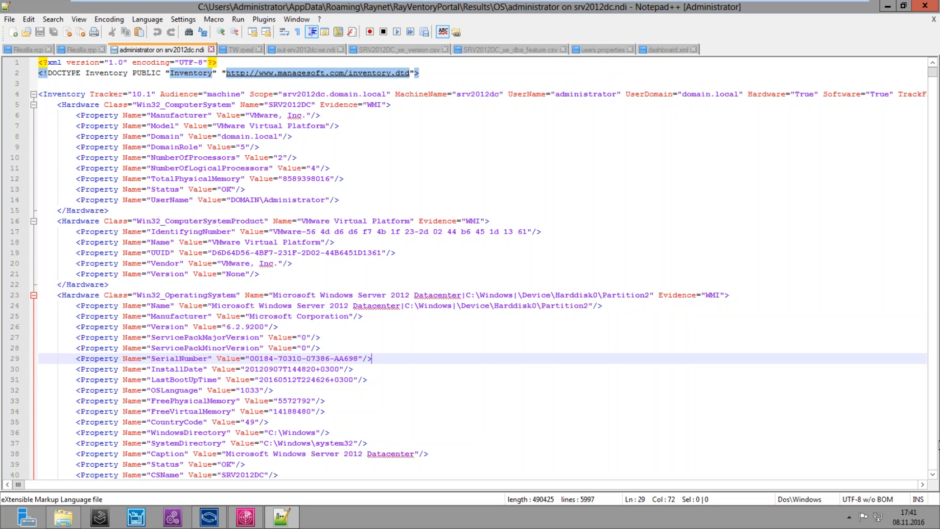
click(933, 475)
click(933, 476)
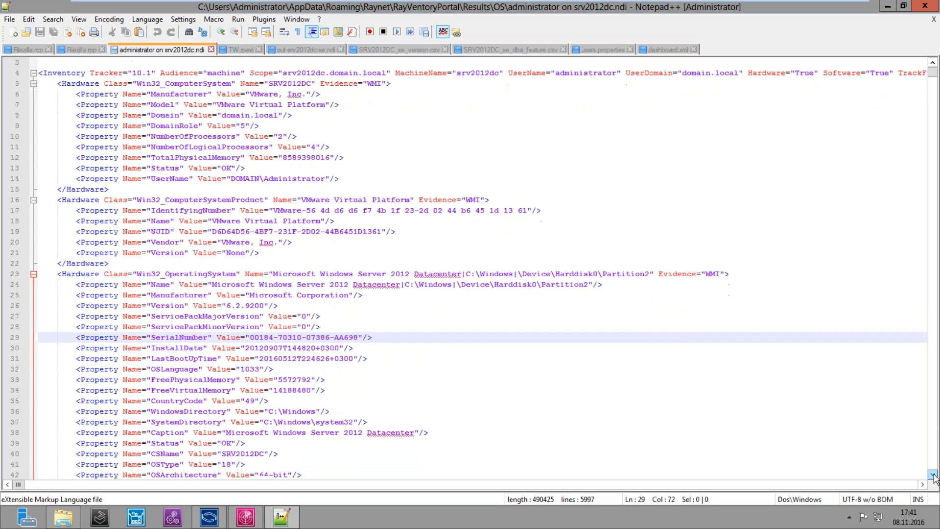
scroll(933, 475, down, 6)
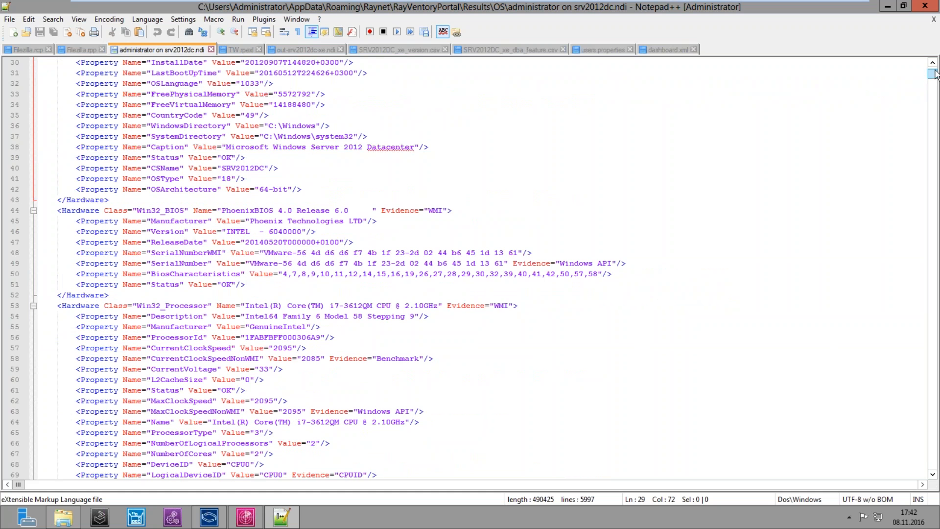
drag(933, 77, 932, 125)
click(151, 252)
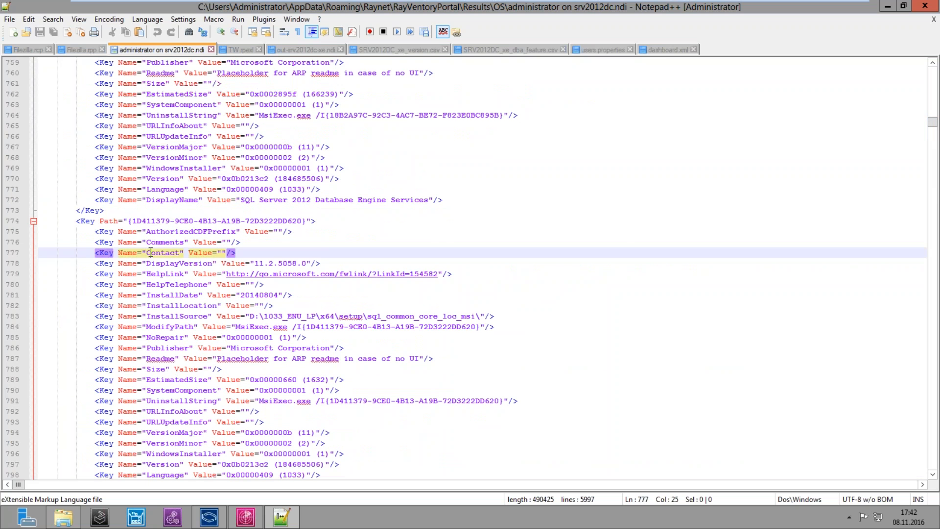
key(Down)
key(Down)
key(Down)
key(Down)
key(Down)
key(Down)
key(Down)
key(Down)
key(Down)
key(Down)
key(Down)
key(Down)
key(Down)
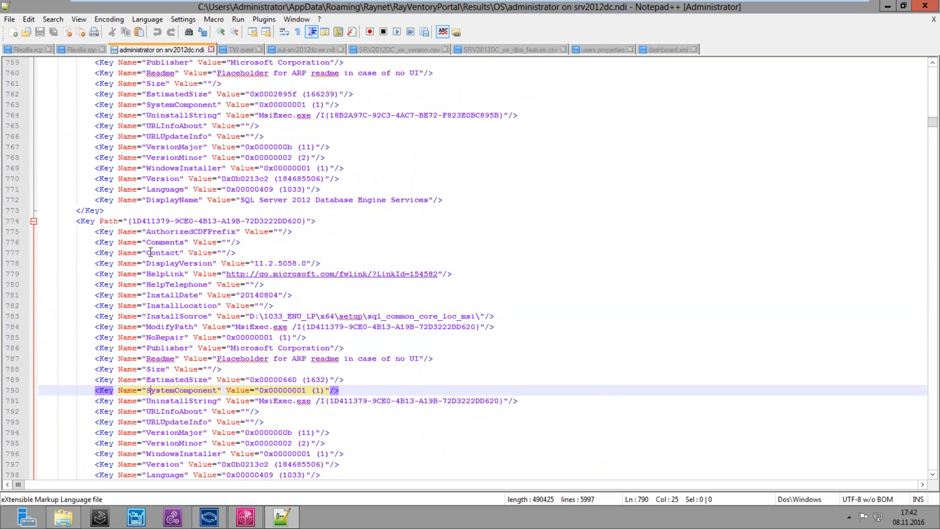
key(Down)
key(Down)
key(Down)
key(Down)
key(Down)
key(Down)
key(Down)
key(Down)
key(Down)
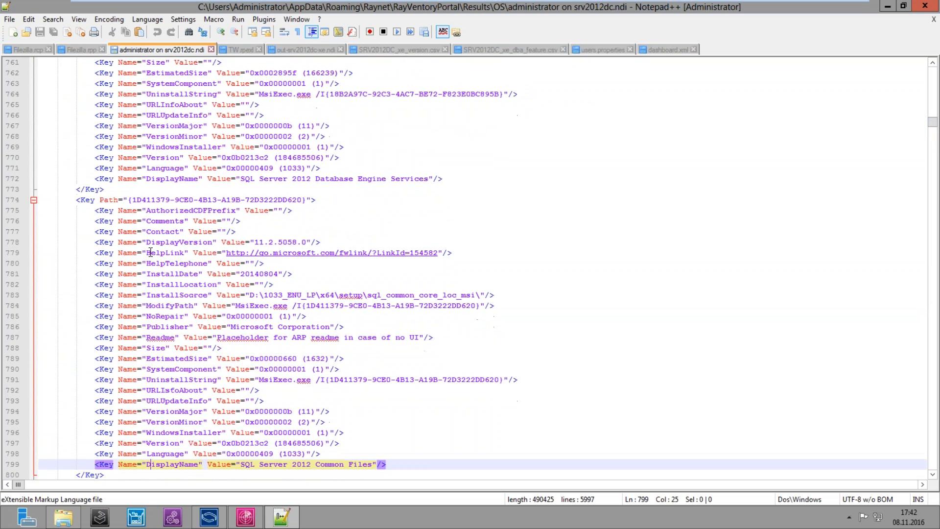
key(Down)
key(Down)
key(Down)
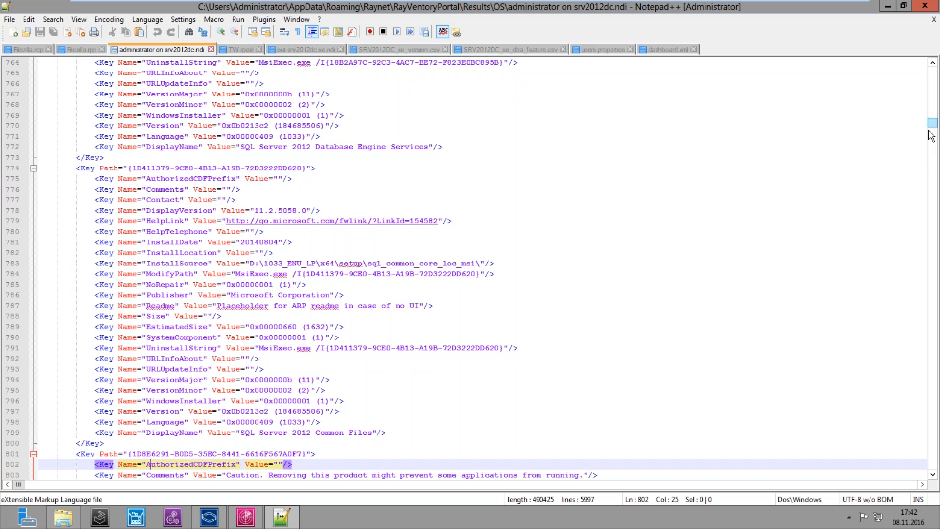
drag(929, 131, 923, 181)
drag(924, 240, 893, 14)
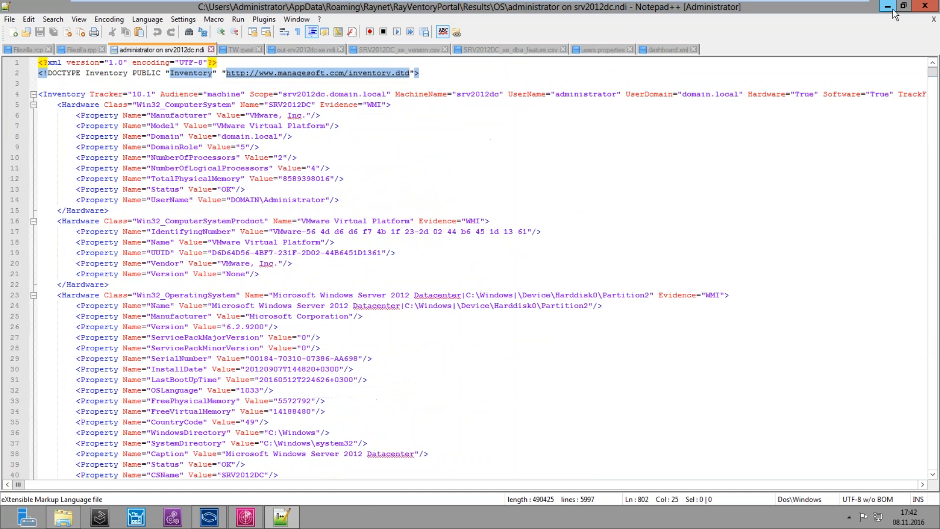
Minimize Notepad++, view the vSphere connections list with its failed connection, then clear to the desktop
click(891, 9)
click(391, 111)
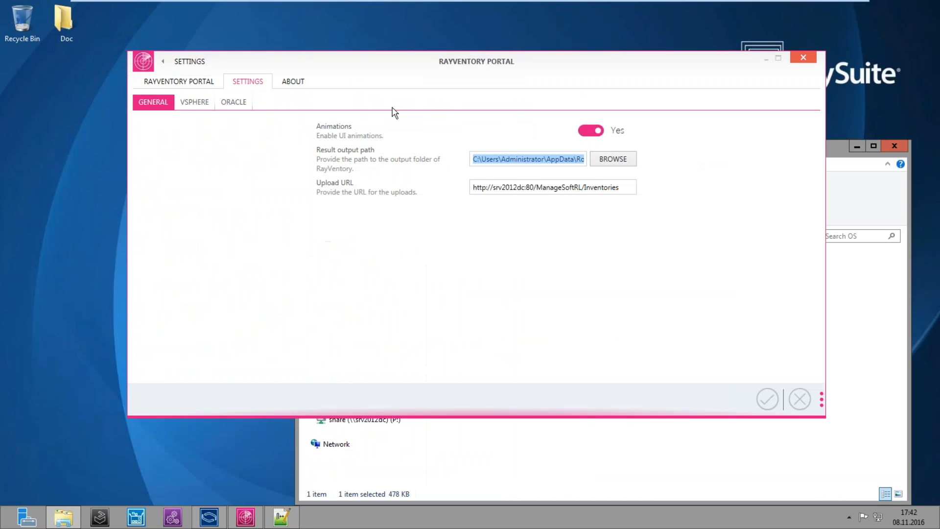
click(164, 62)
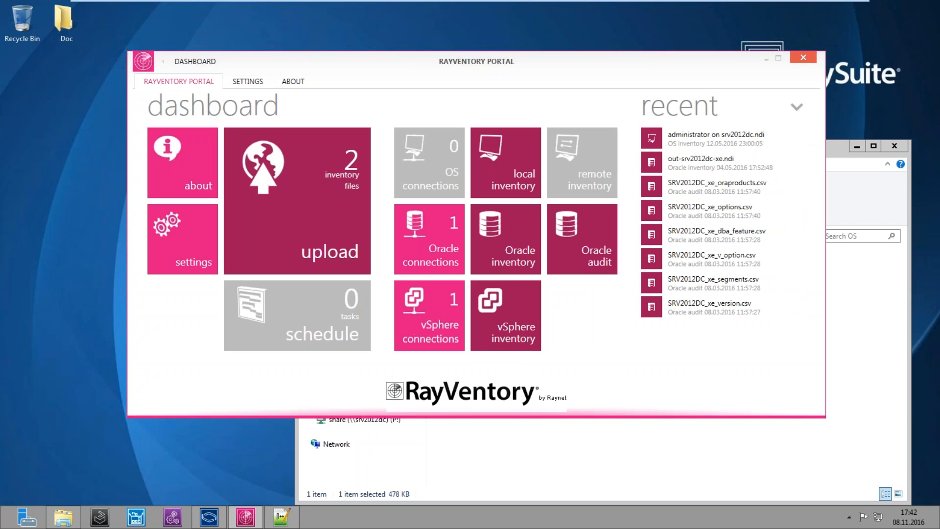
click(336, 285)
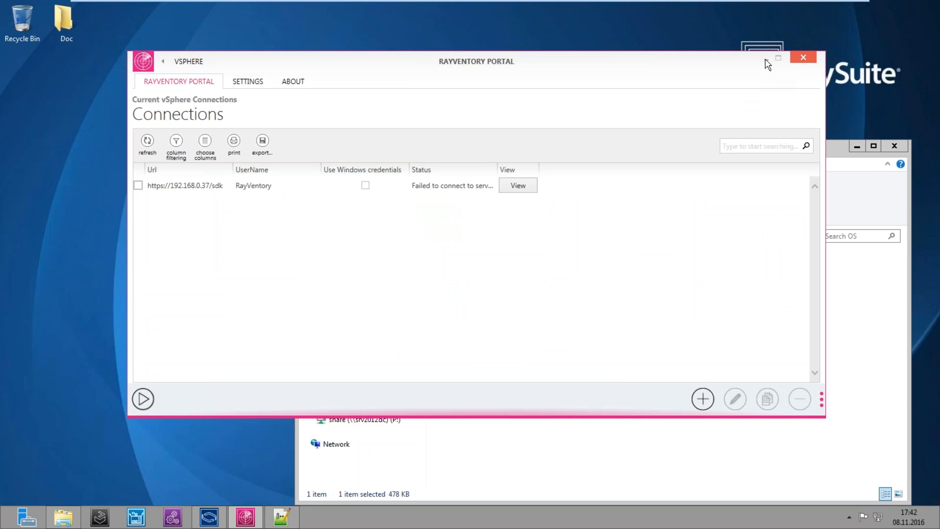
click(765, 60)
click(892, 143)
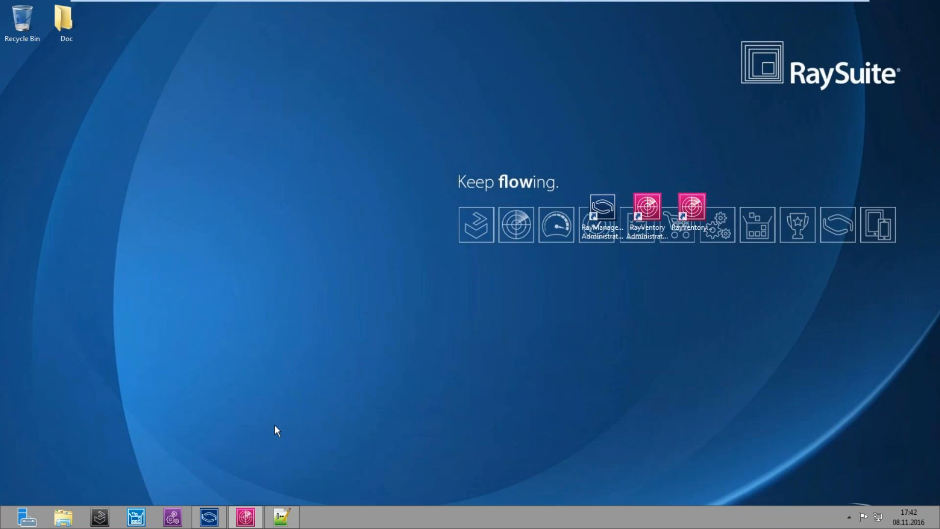
Restore RayVentory and open the VMWare Infrastructure report under Reporting > inventory
click(246, 516)
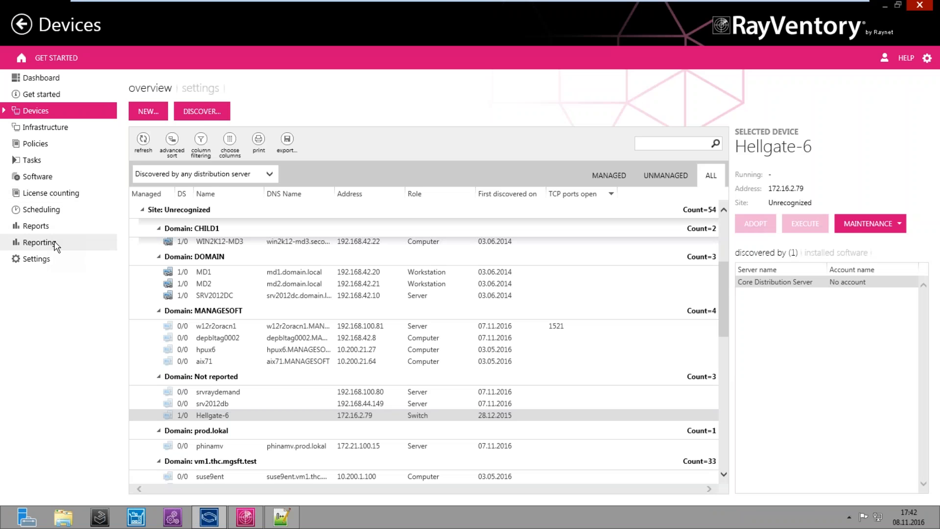
click(55, 242)
click(199, 88)
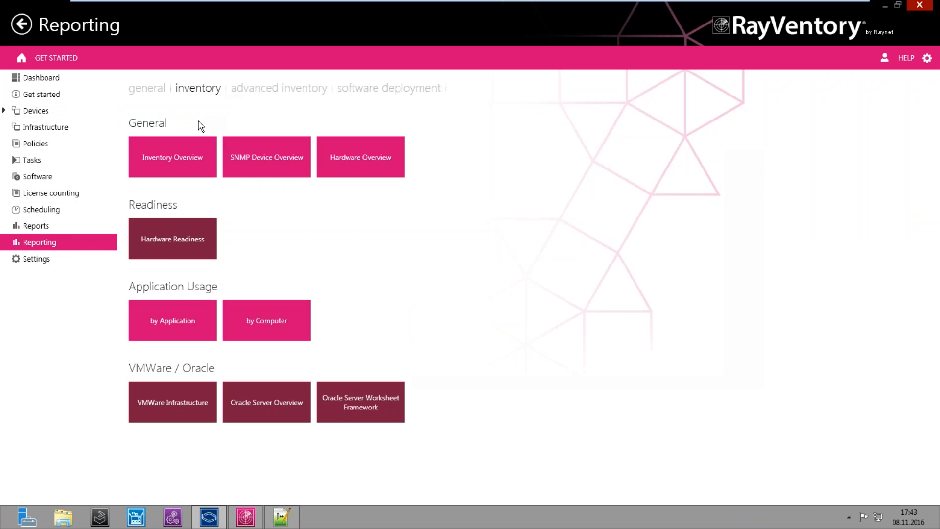
click(186, 420)
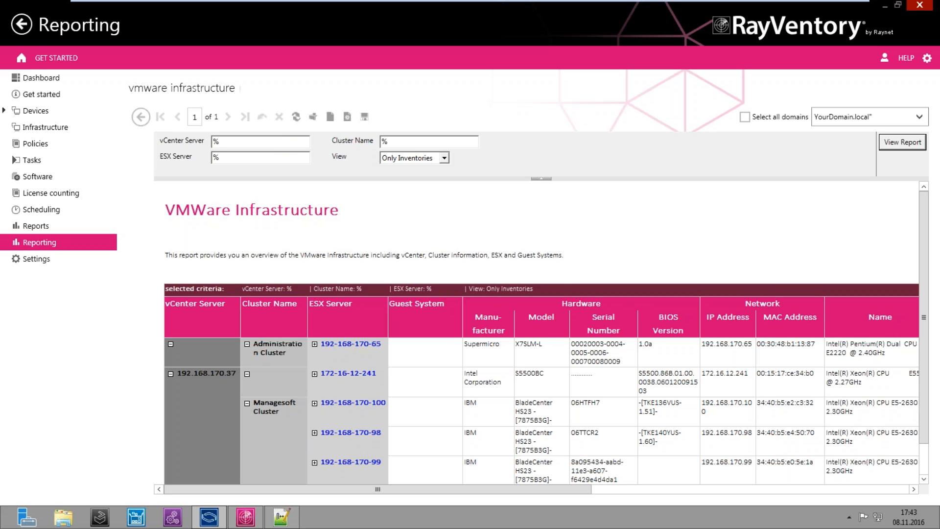
click(540, 180)
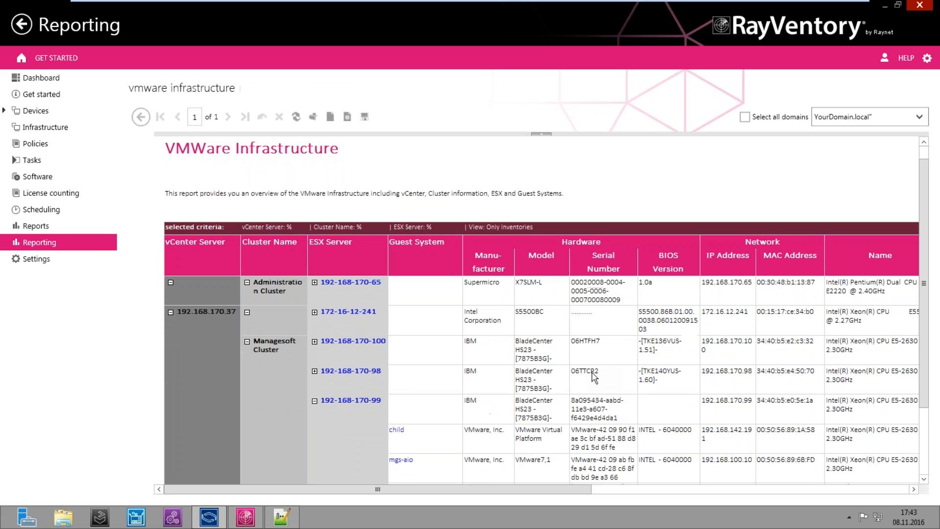
scroll(594, 376, down, 4)
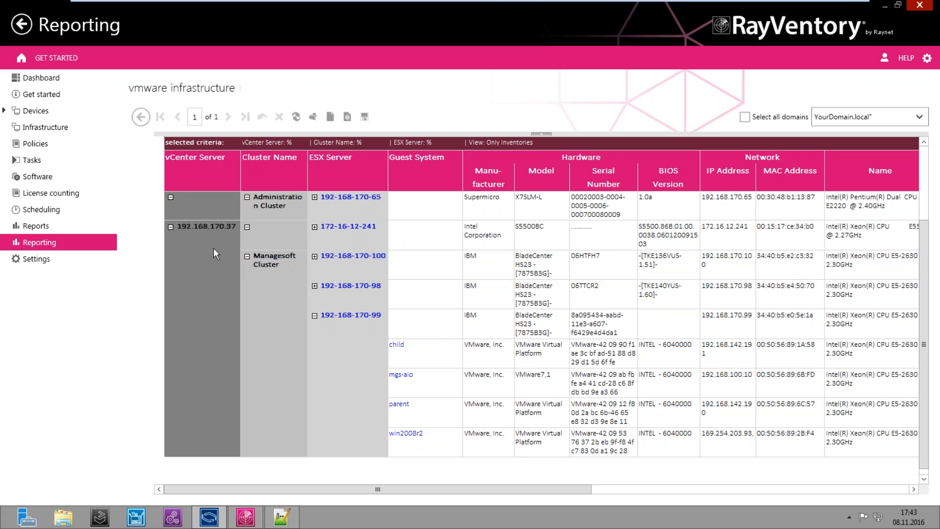
click(314, 285)
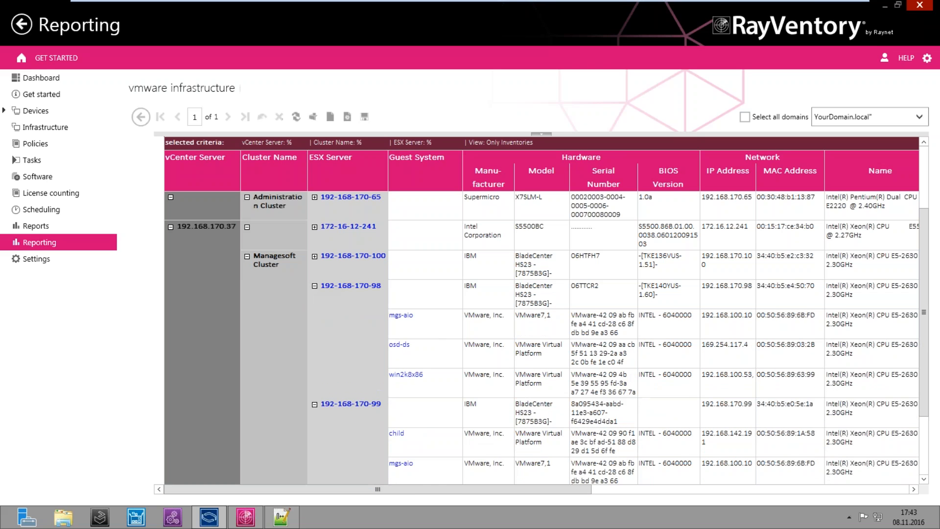
click(315, 256)
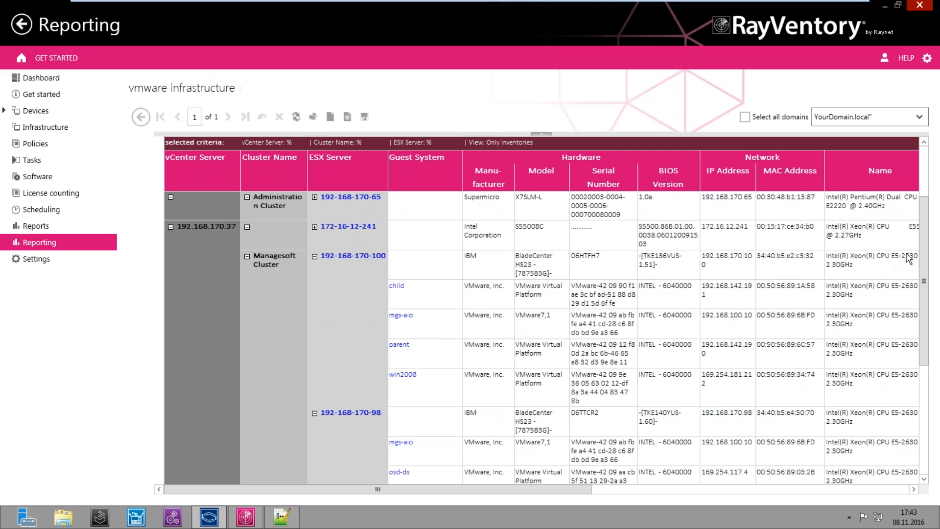
drag(926, 261, 924, 380)
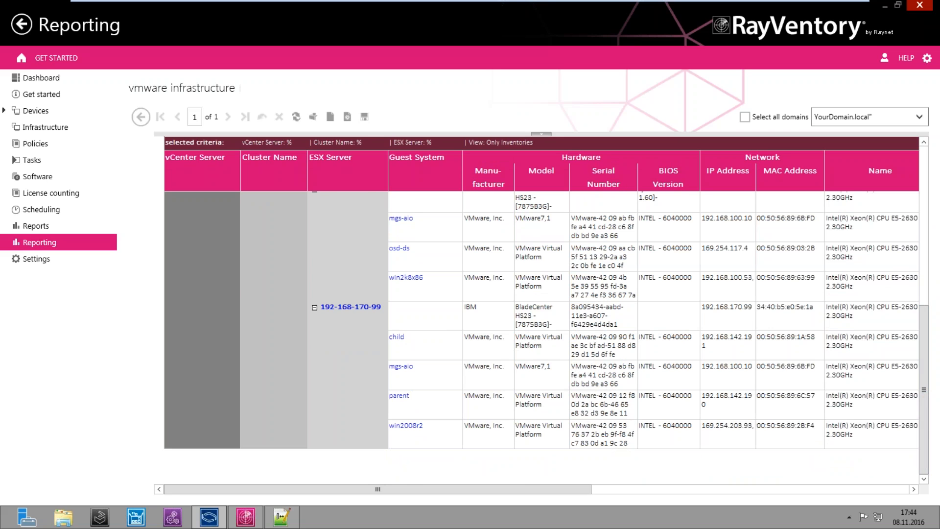
Open guest win2008r2's computer summary and expand the CACE Technologies, Win32_PhysicalMemory and Win32_BIOS rows
click(397, 337)
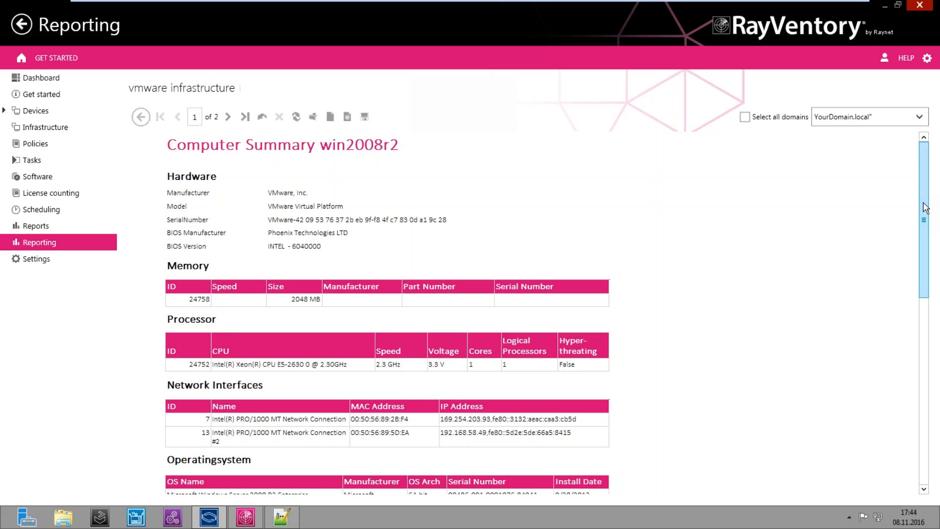
drag(923, 203, 923, 408)
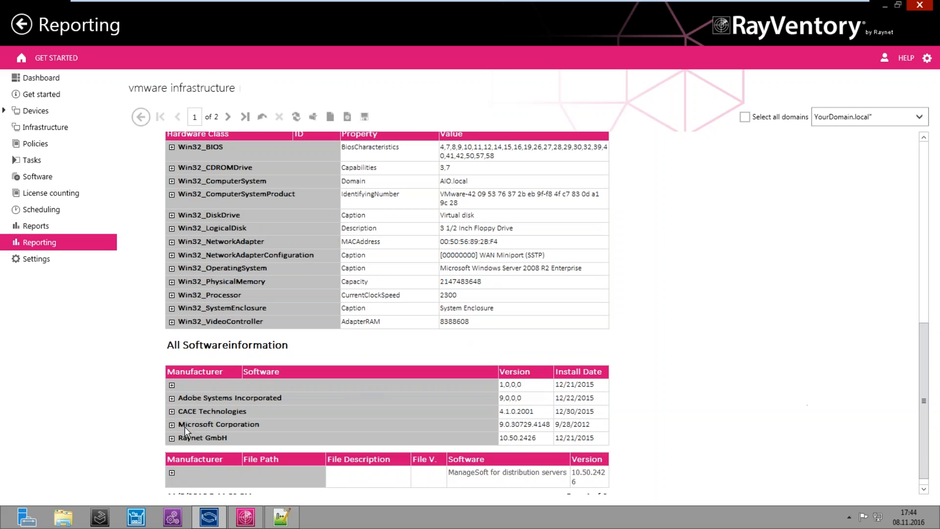
click(172, 411)
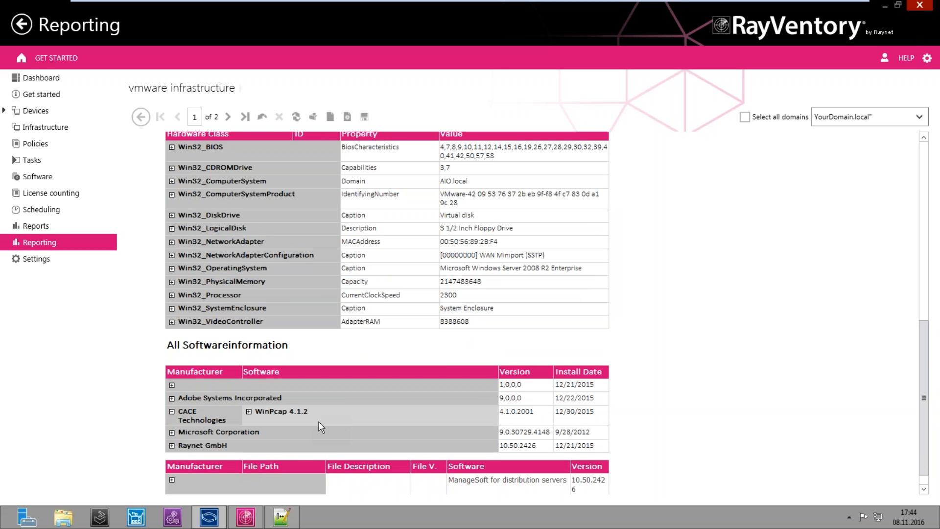
click(171, 282)
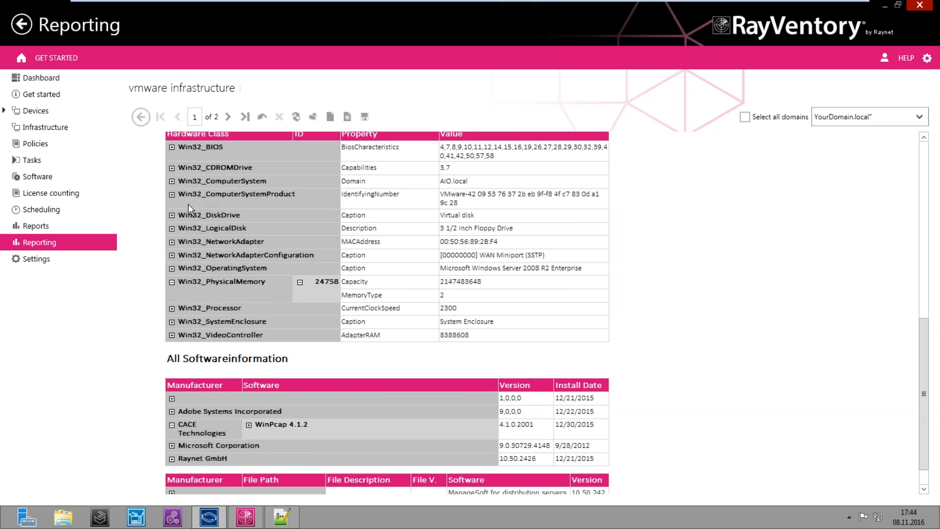
click(172, 147)
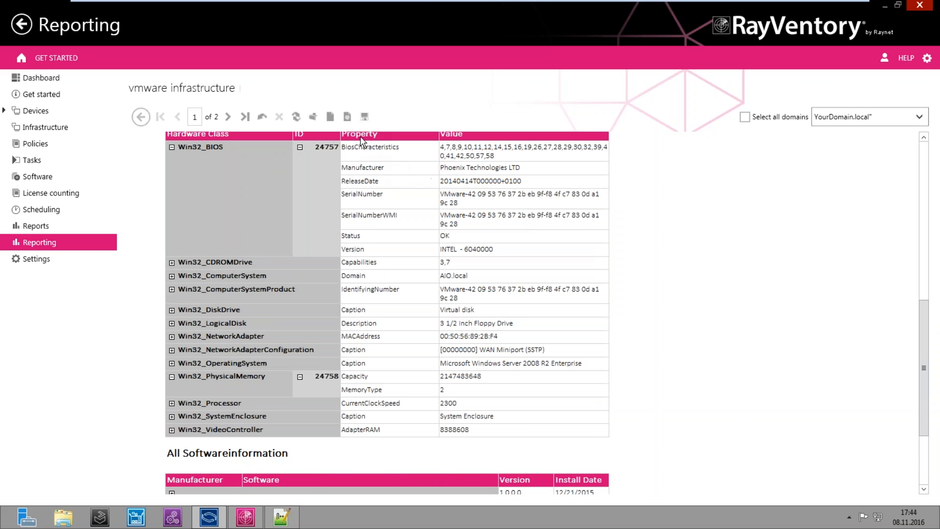
scroll(387, 153, up, 1)
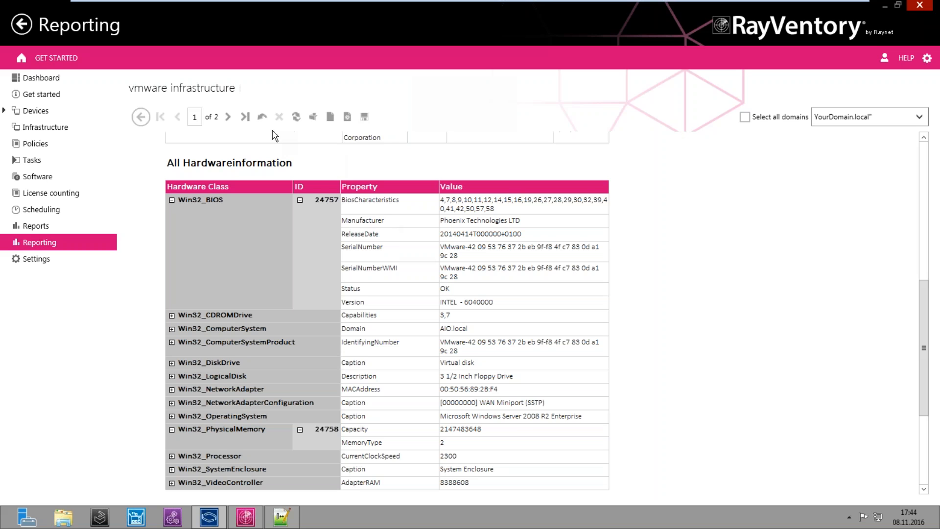
click(142, 118)
Open the Oracle Server Overview report and scan its six database server records
click(263, 407)
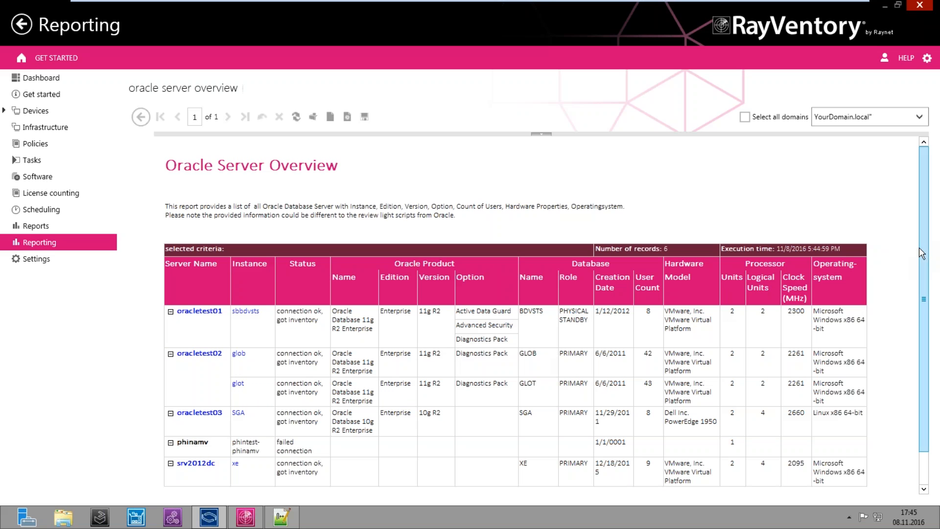
scroll(924, 269, down, 2)
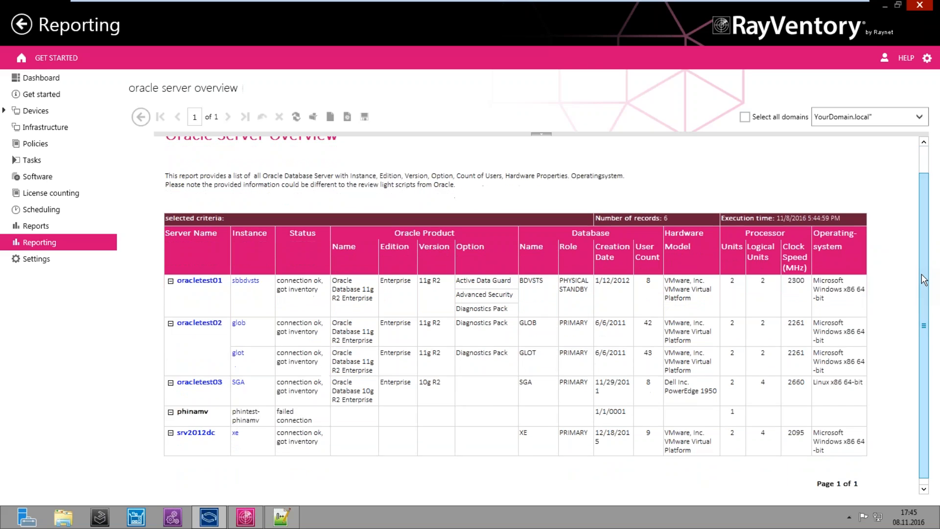
scroll(924, 270, up, 1)
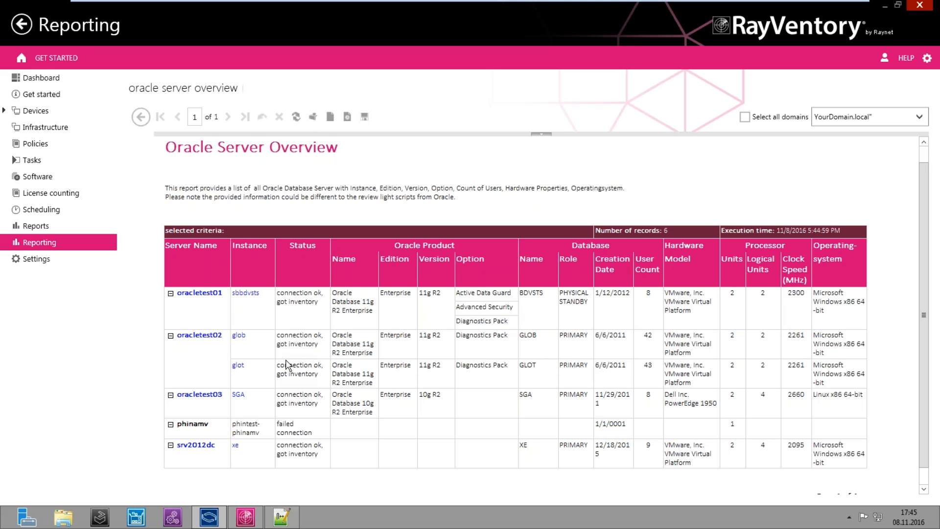
Drill into instance glot on oracletest02 to review its installed options and the Diagnostics Pack description
click(238, 365)
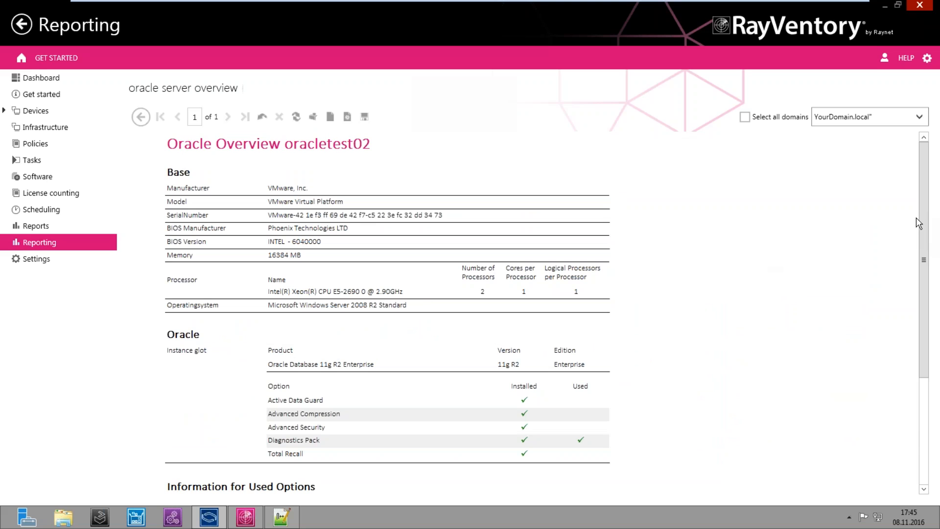
drag(924, 240, 922, 178)
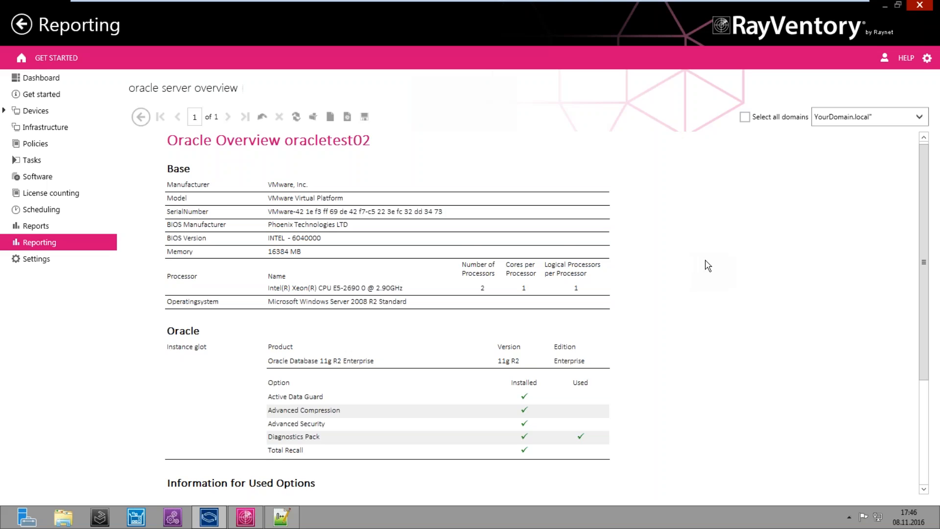
scroll(708, 266, down, 2)
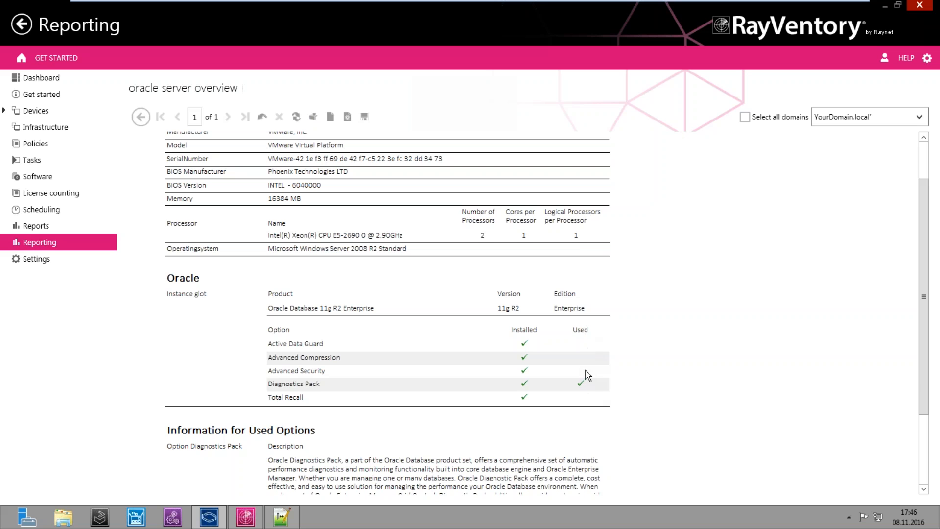
scroll(923, 490, down, 5)
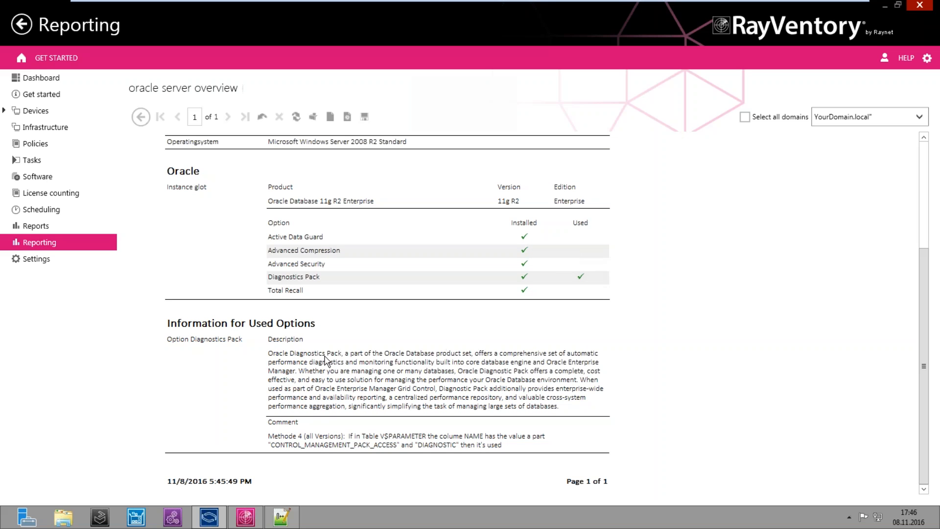
Filter the Inventory Overview by hostname %db% and open the srv2012db computer summary
click(142, 118)
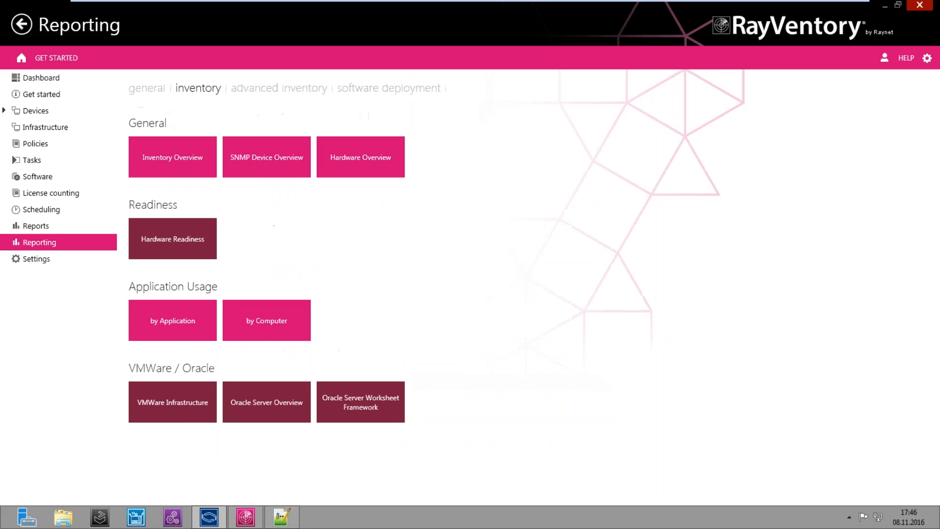
click(172, 157)
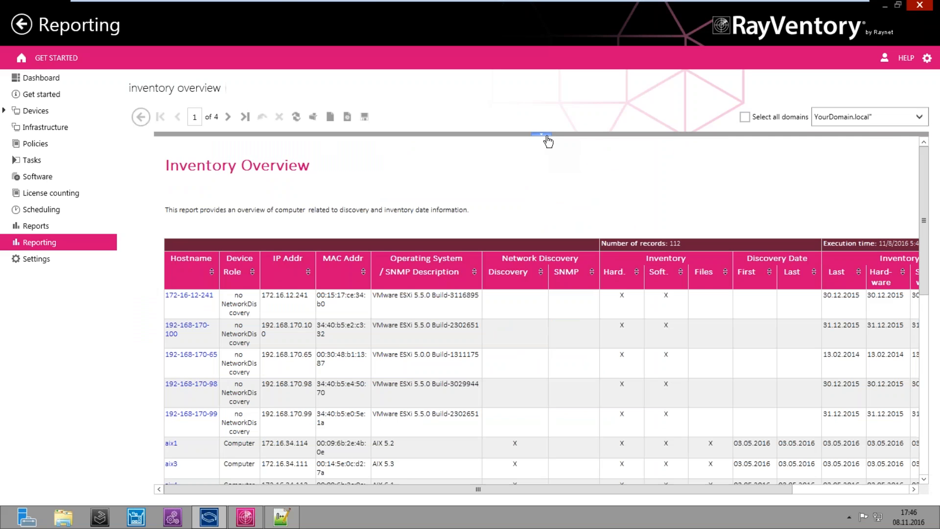
click(546, 137)
click(336, 170)
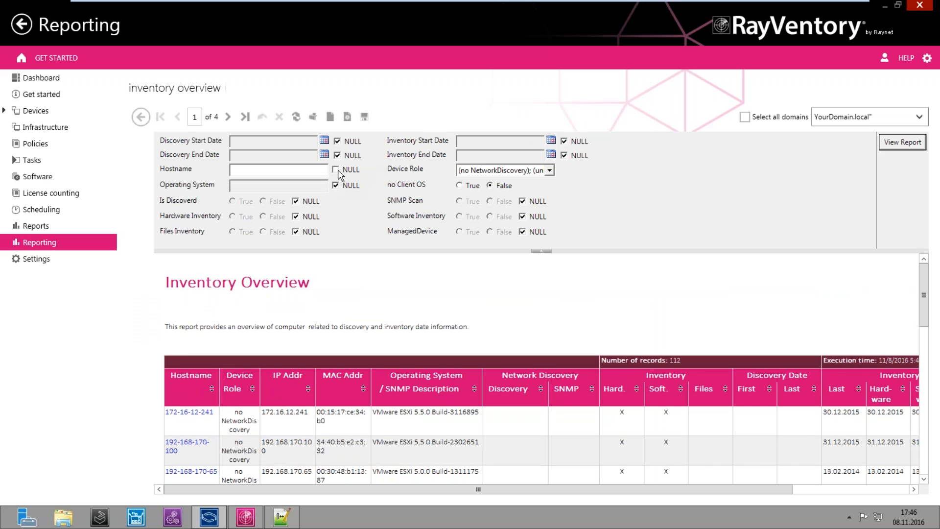
click(300, 170)
text(%db%)
click(902, 142)
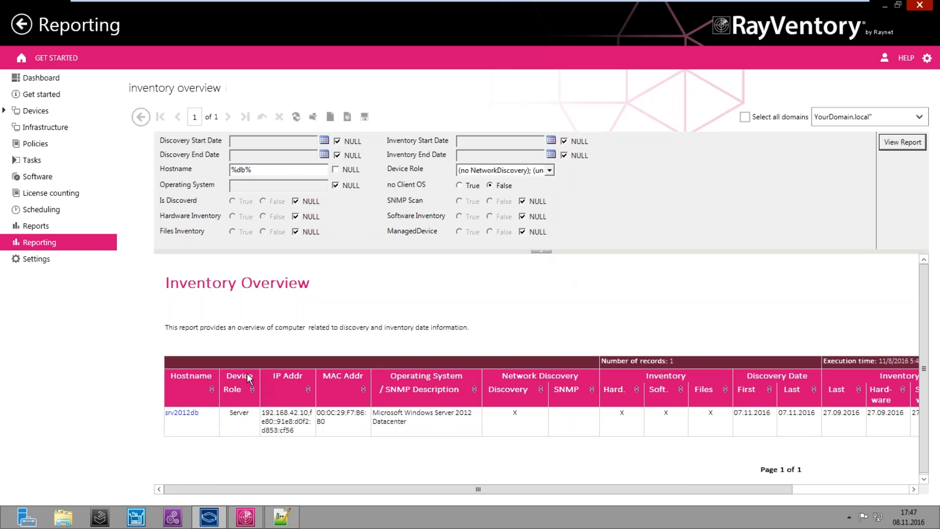
click(182, 412)
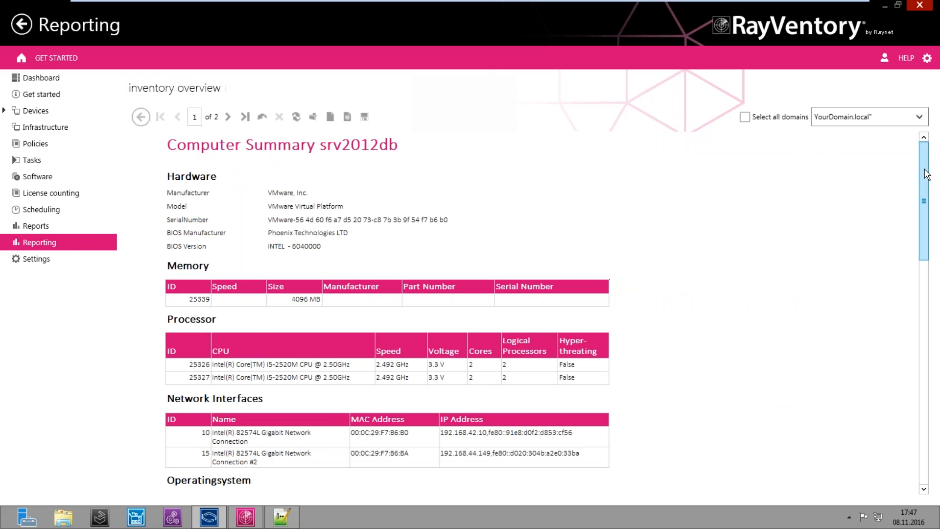
View the port connections, then depbltag0002's port page, and return to the report list
mouse_move(926, 173)
mouse_down()
mouse_move(921, 320)
mouse_move(921, 157)
mouse_up()
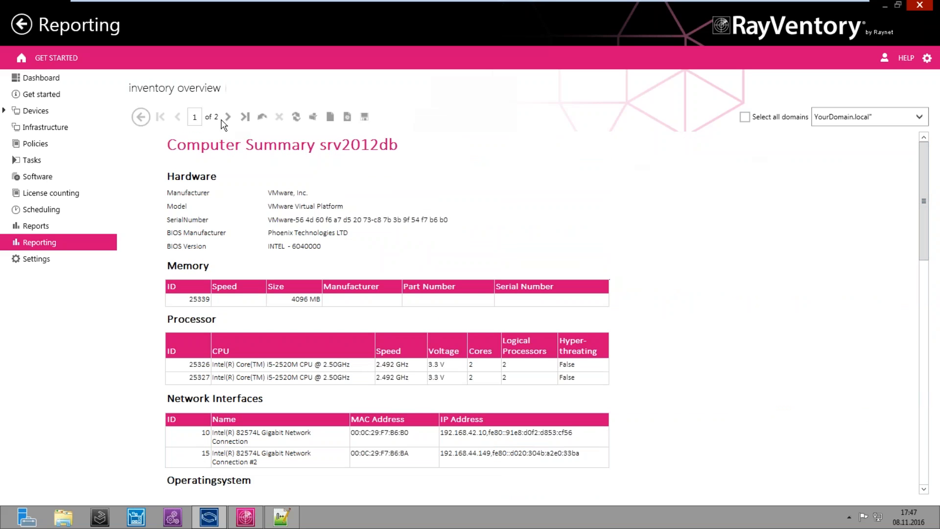
click(226, 117)
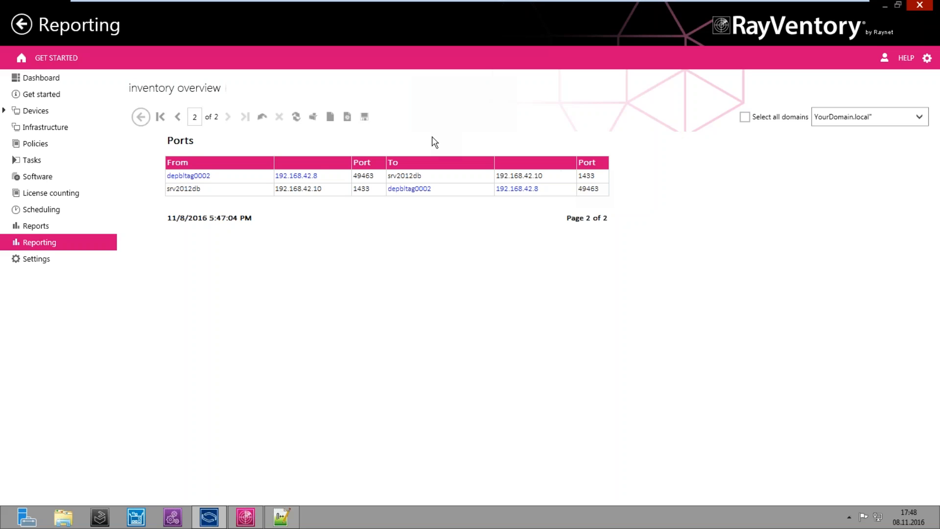
click(435, 189)
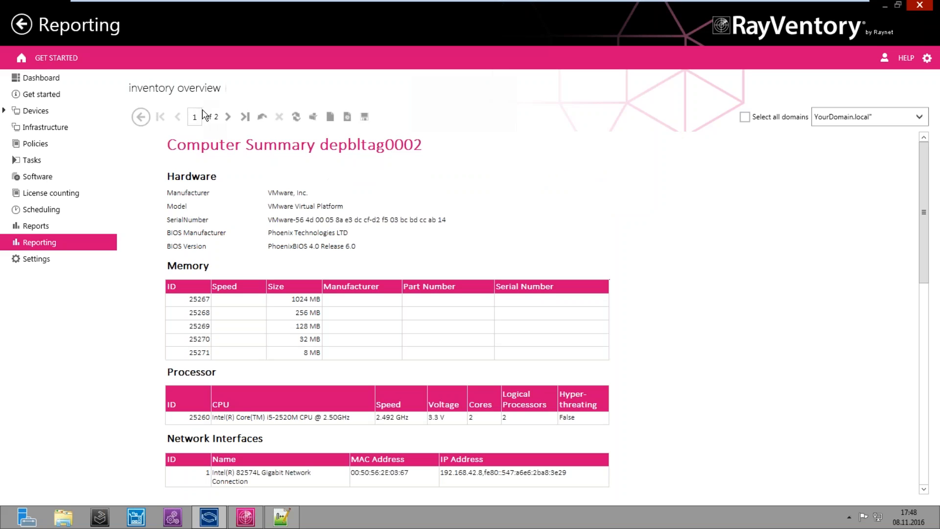
click(228, 116)
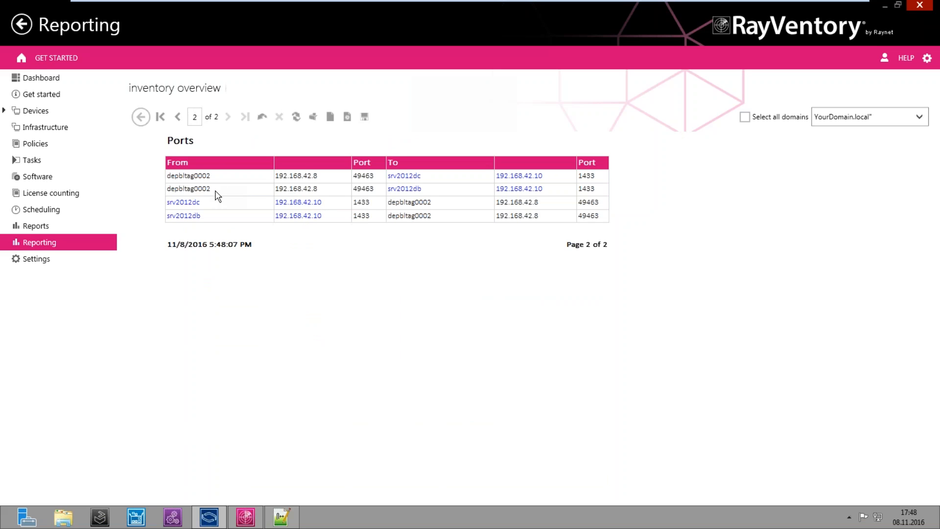
click(143, 121)
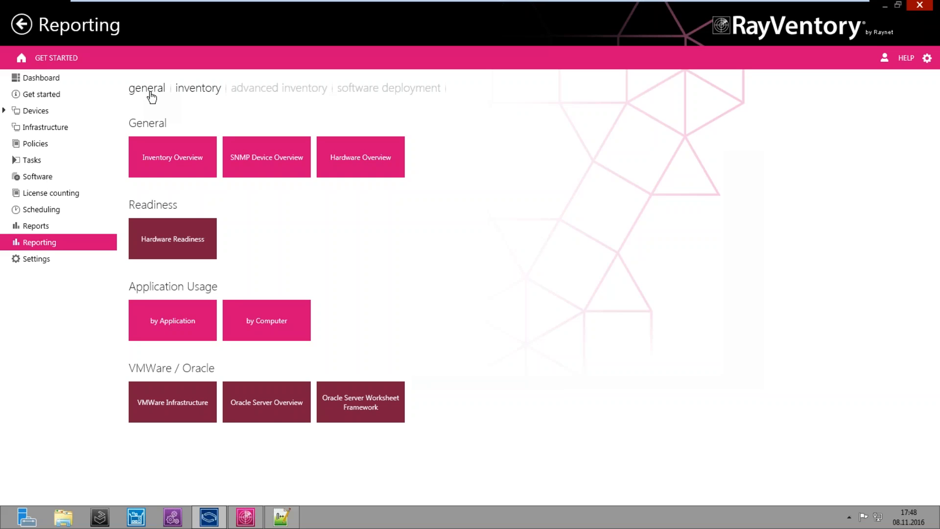
Show the advanced inventory reports, briefly glancing at the inventory XML in Notepad++
click(260, 91)
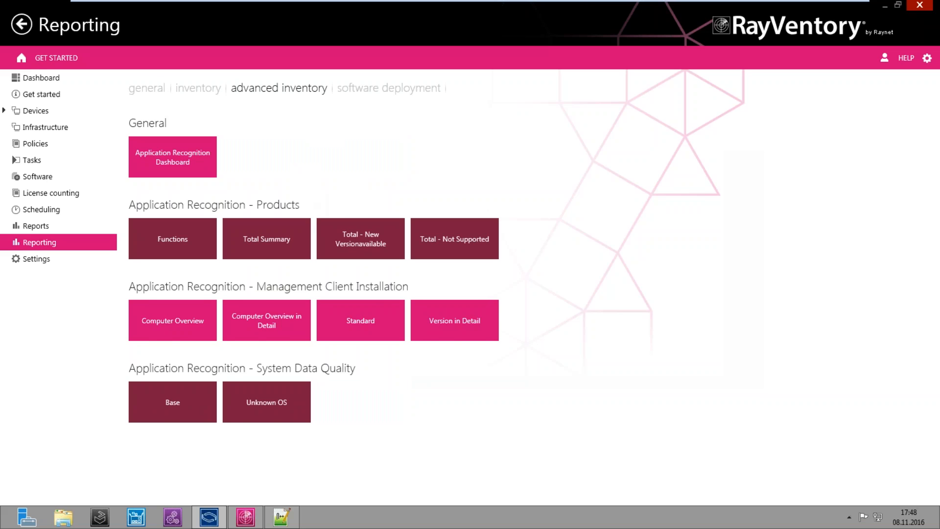
click(282, 517)
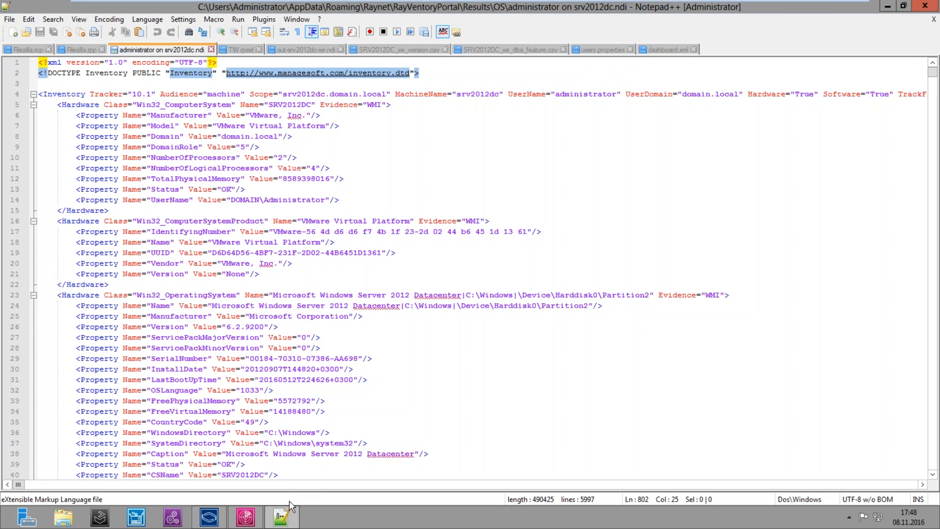
mouse_move(286, 515)
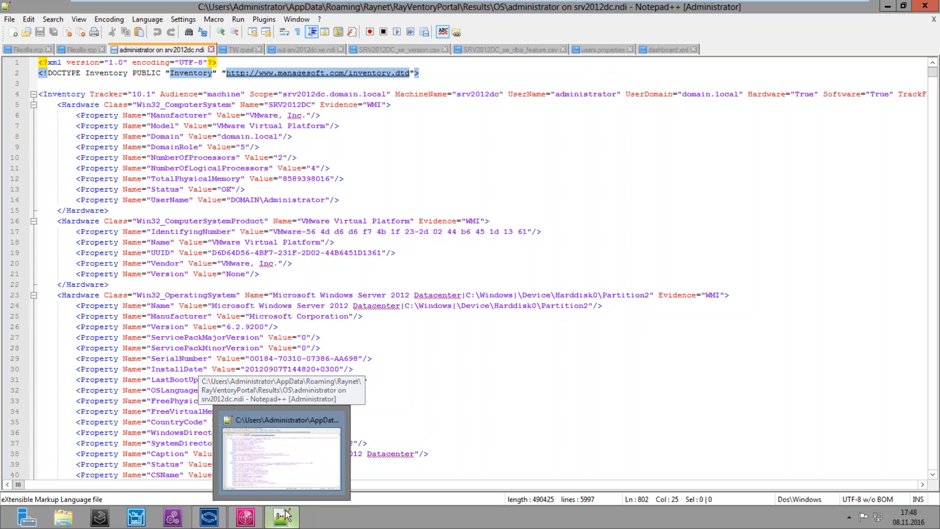
click(287, 515)
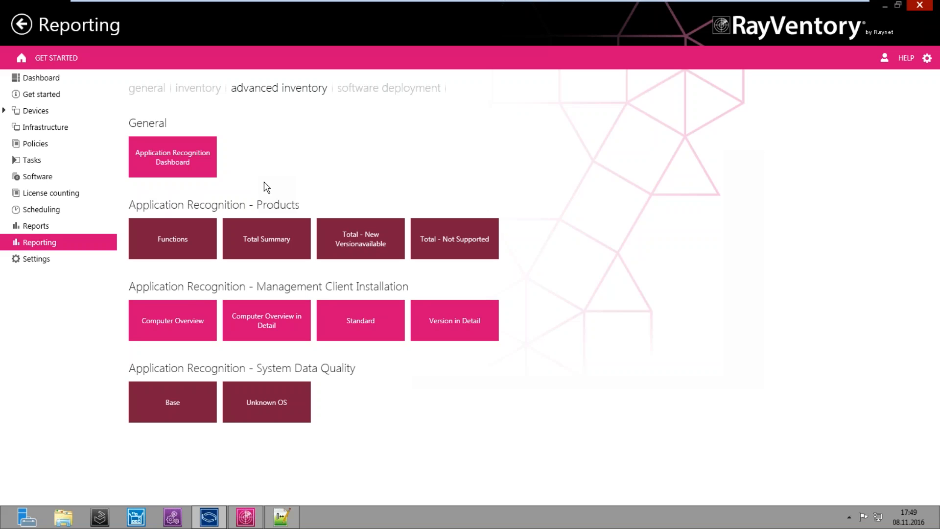
click(243, 243)
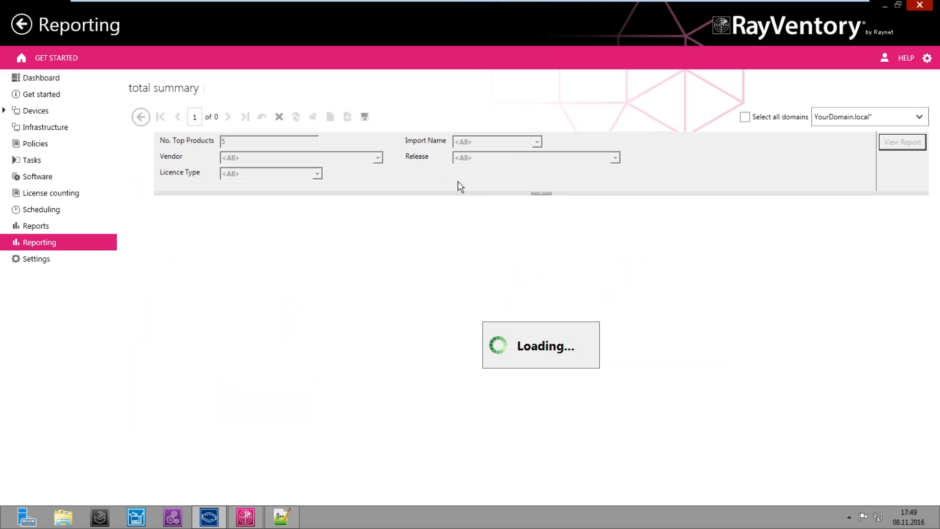
click(541, 193)
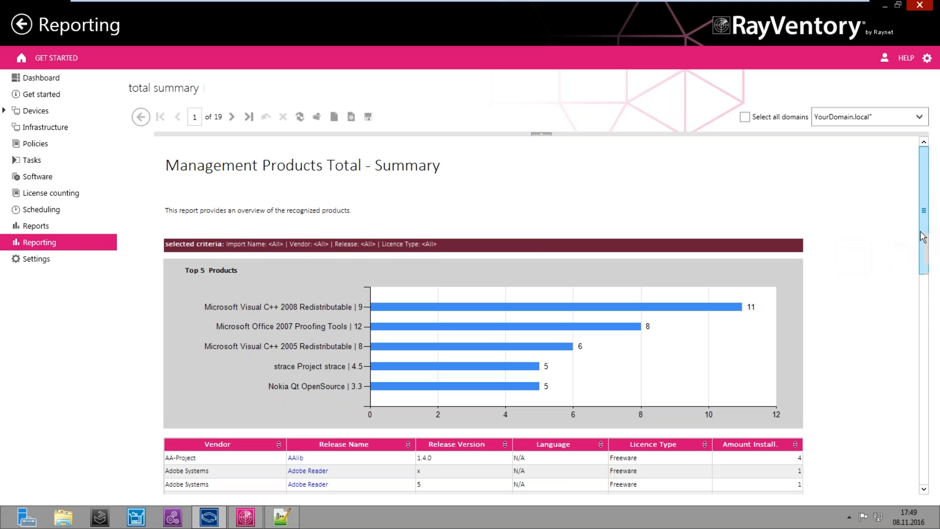
drag(924, 237, 923, 278)
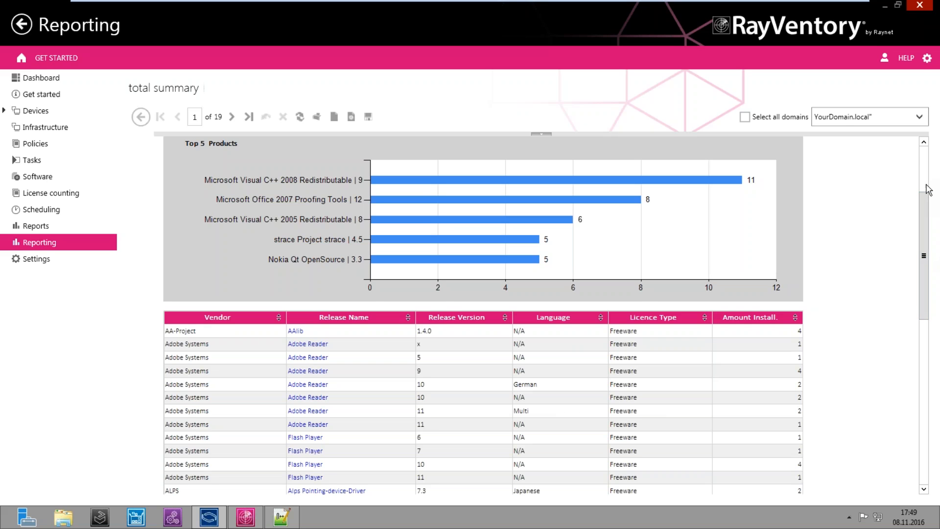
click(926, 186)
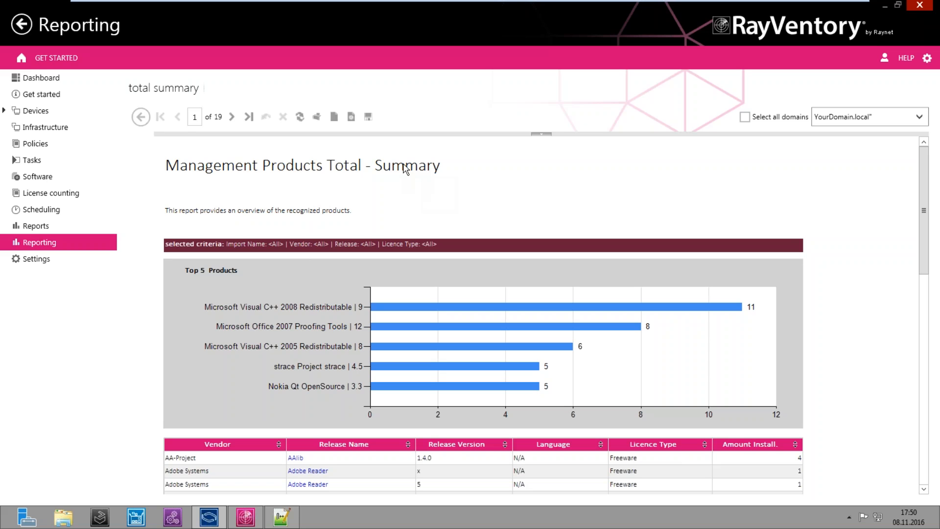
click(142, 117)
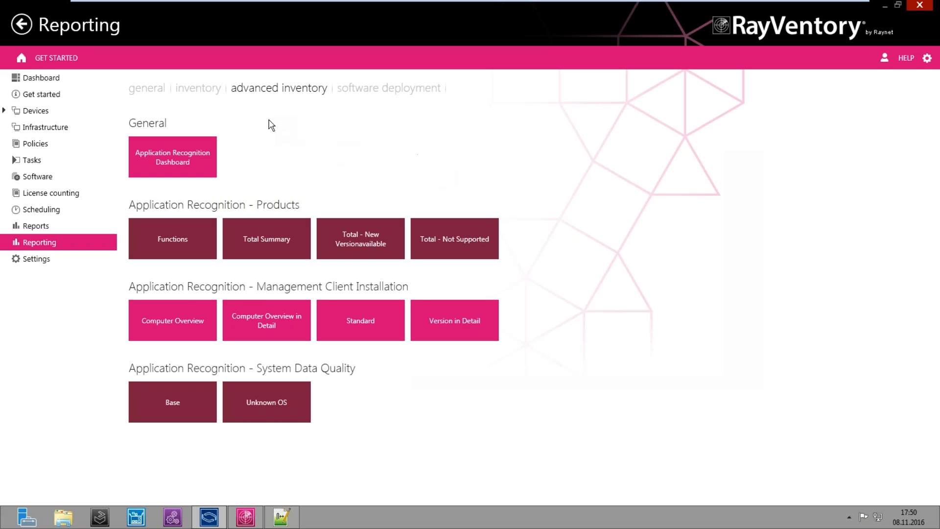
Browse the general, inventory, advanced inventory and software deployment report categories
click(160, 90)
click(215, 89)
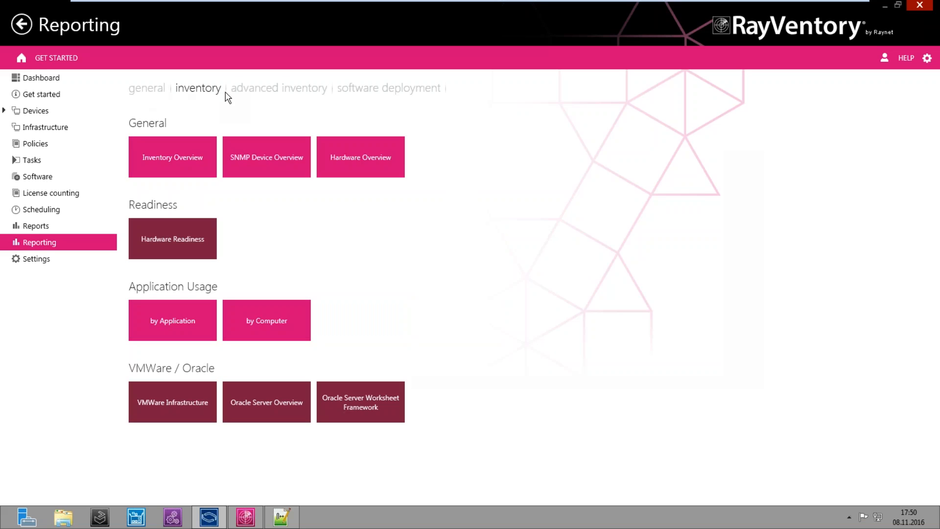
click(251, 95)
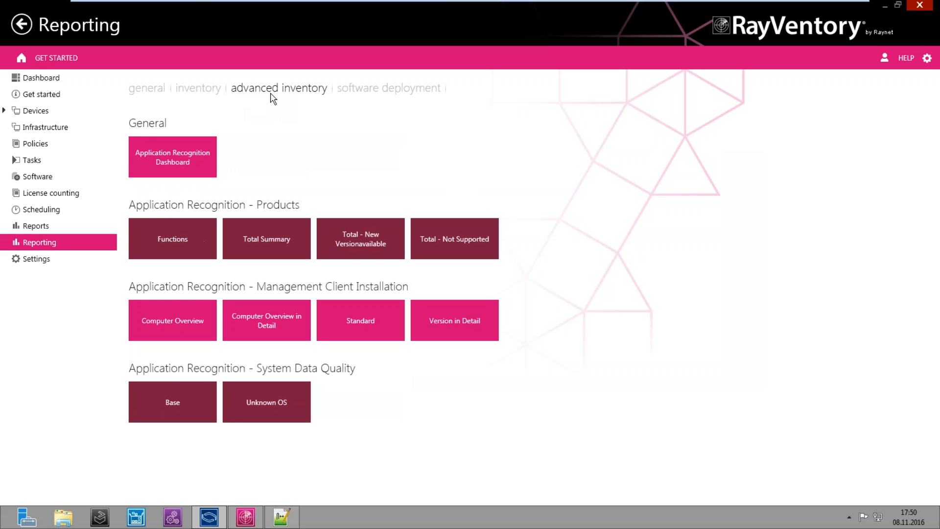
click(361, 96)
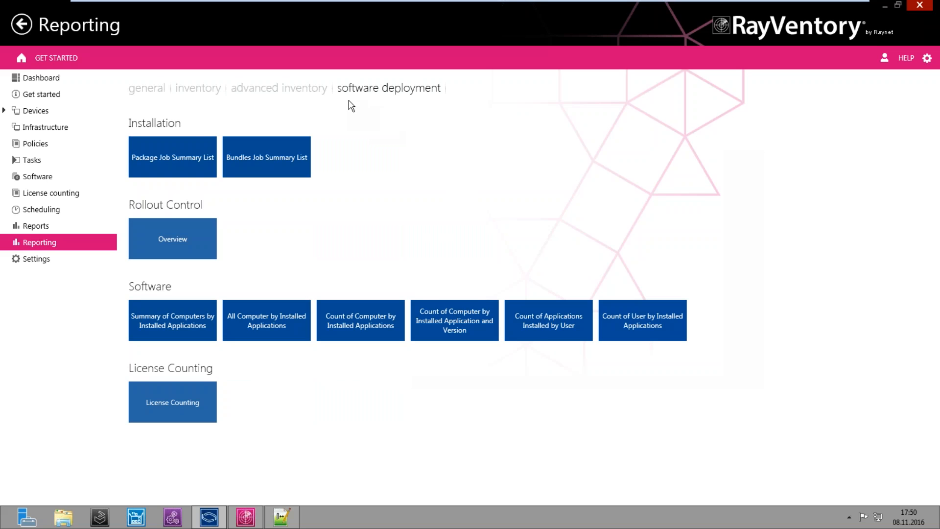
click(296, 97)
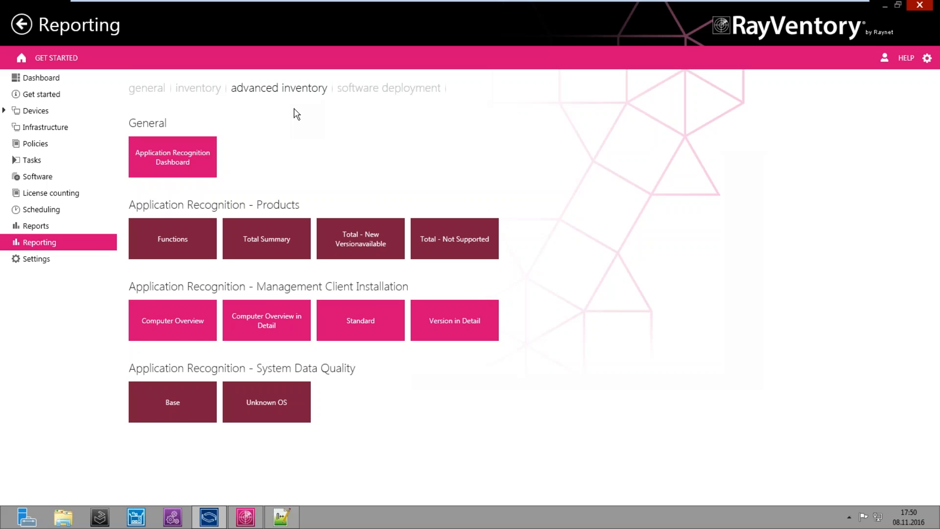
Open the Infrastructure overview listing the Core Distribution Server and its child servers
click(282, 517)
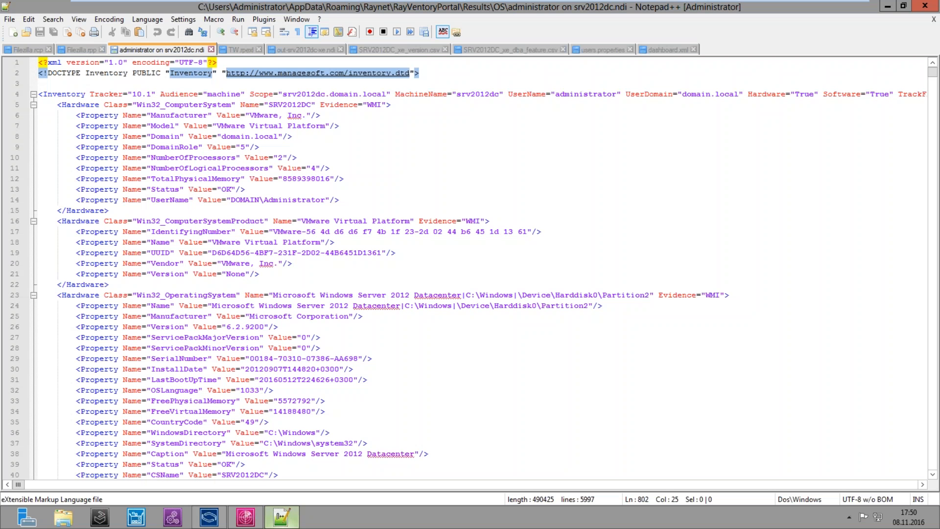
key(alt+Tab)
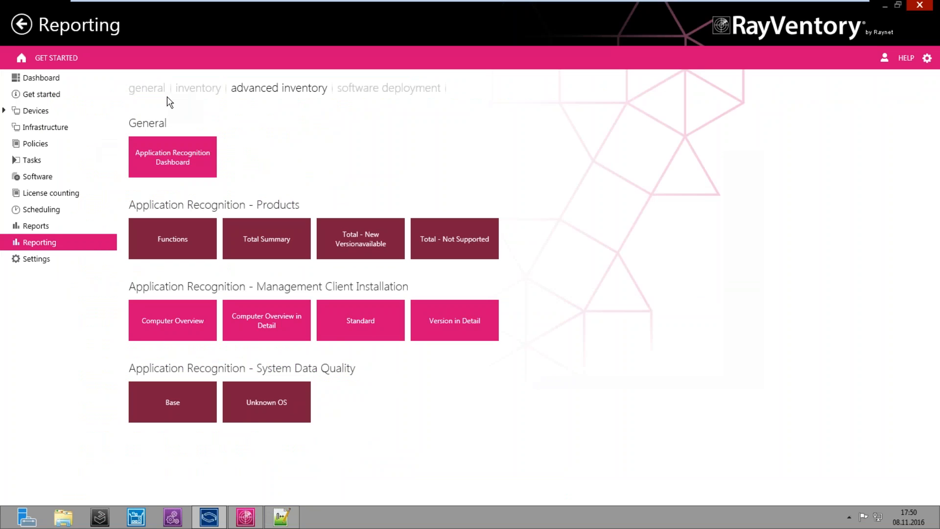
click(70, 129)
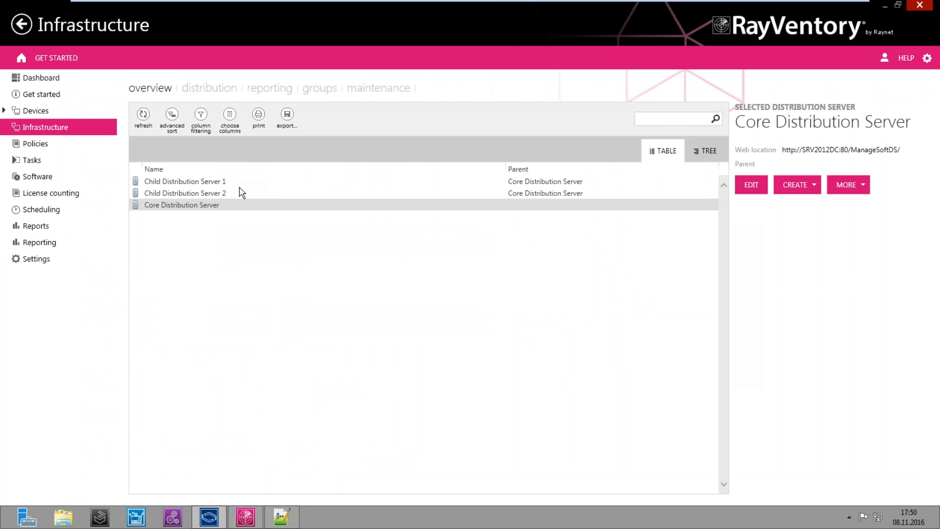
Select a server in the Infrastructure list, then go back to the Reporting page
click(202, 221)
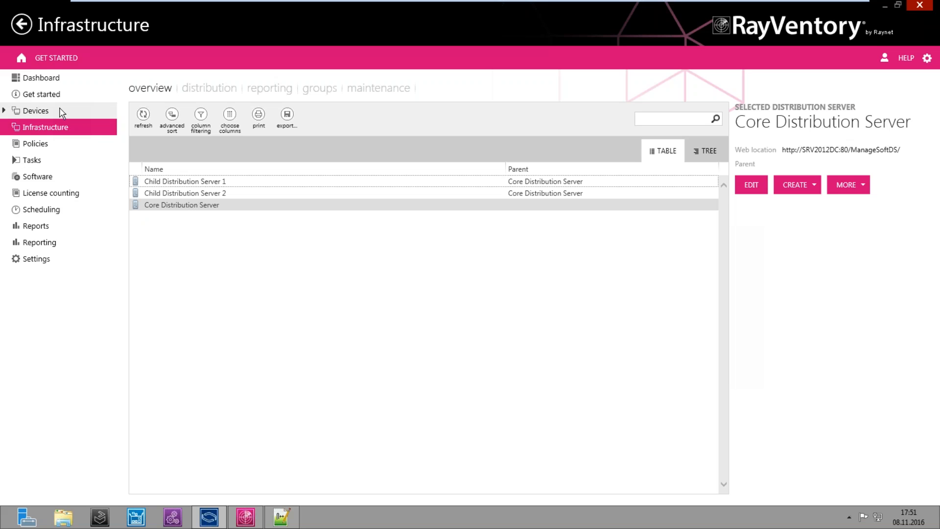
click(54, 243)
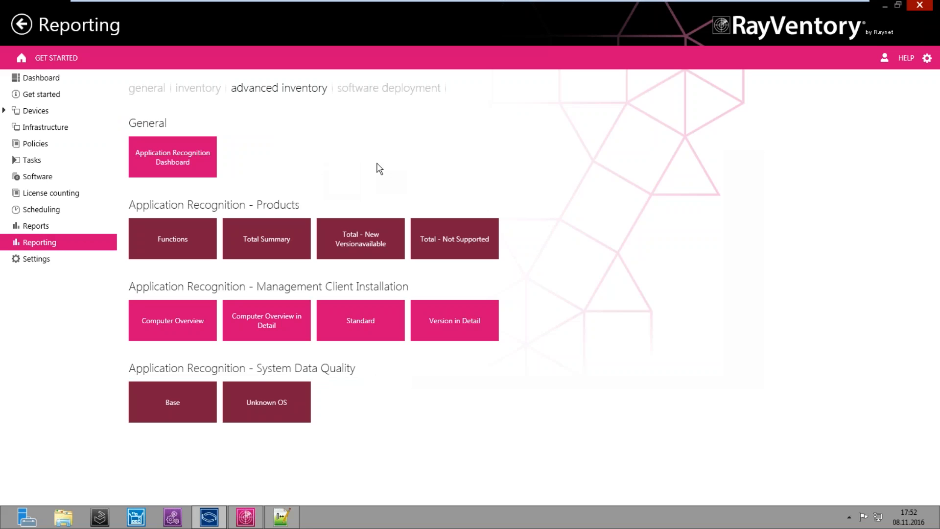
Leave the virtual machine's full-screen view and switch to the PowerPoint presentation
mouse_move(721, 1)
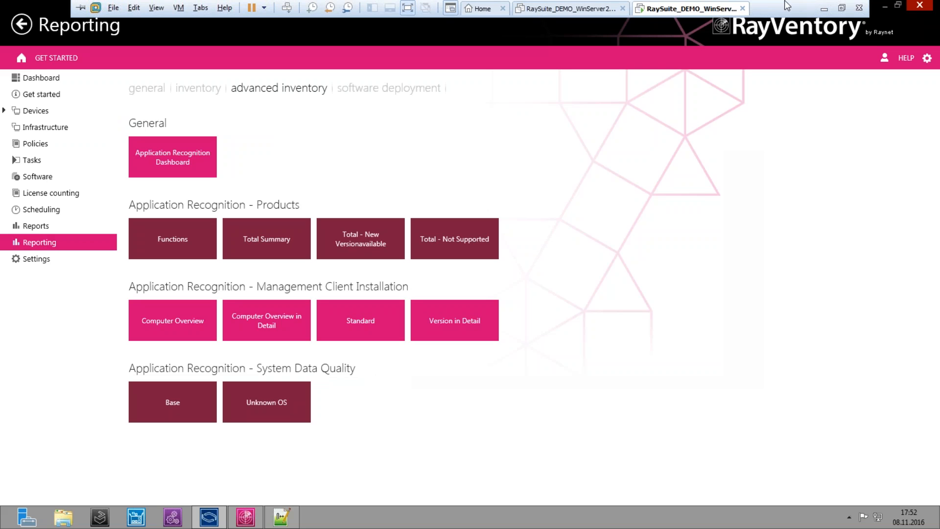
click(842, 9)
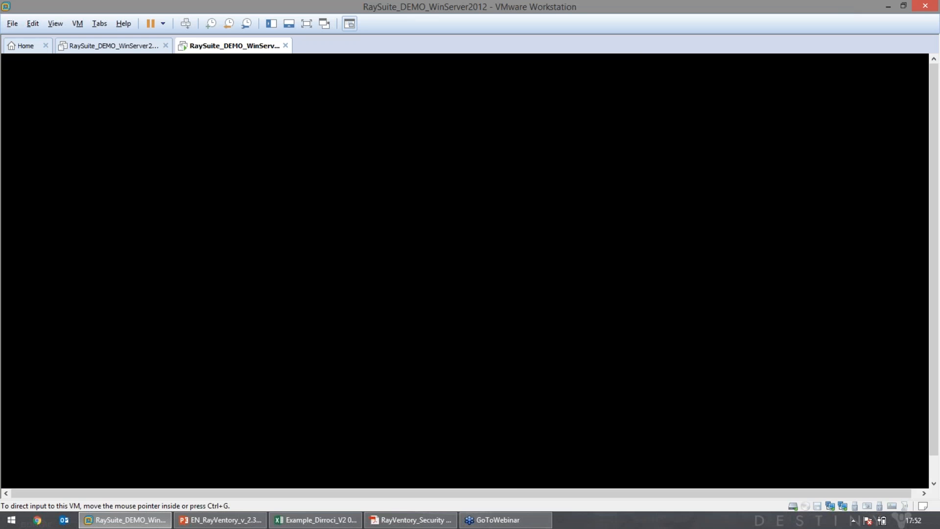
click(249, 522)
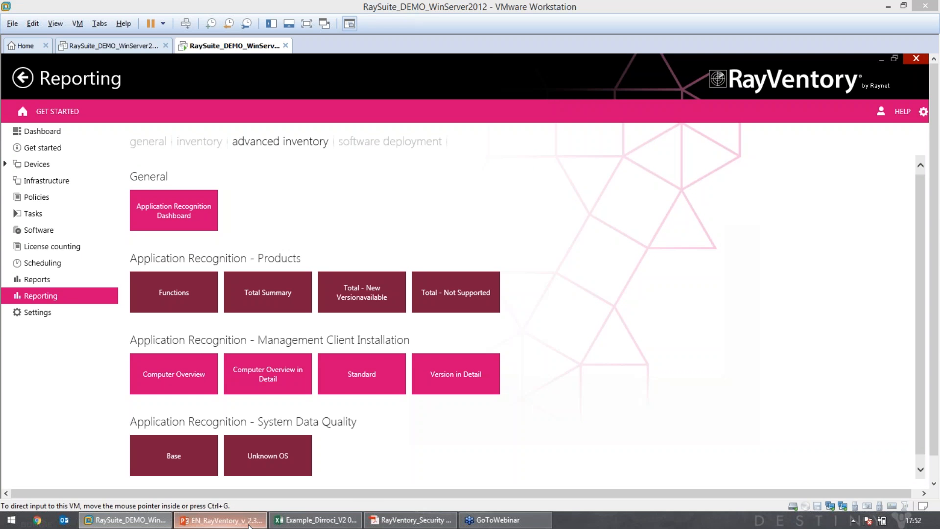
Start the slide show from the Prerequisites title slide and advance to the Inventory Scan table
click(16, 443)
key(Down)
key(Down)
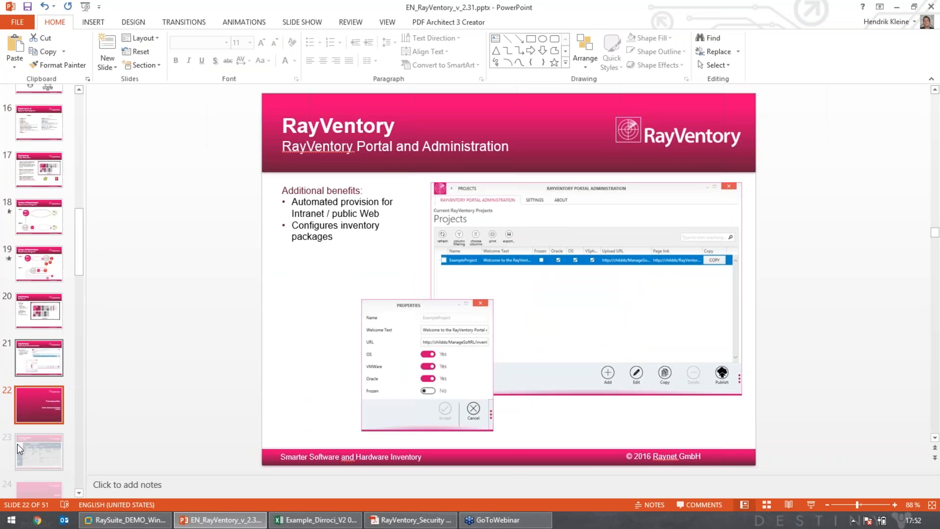
key(Up)
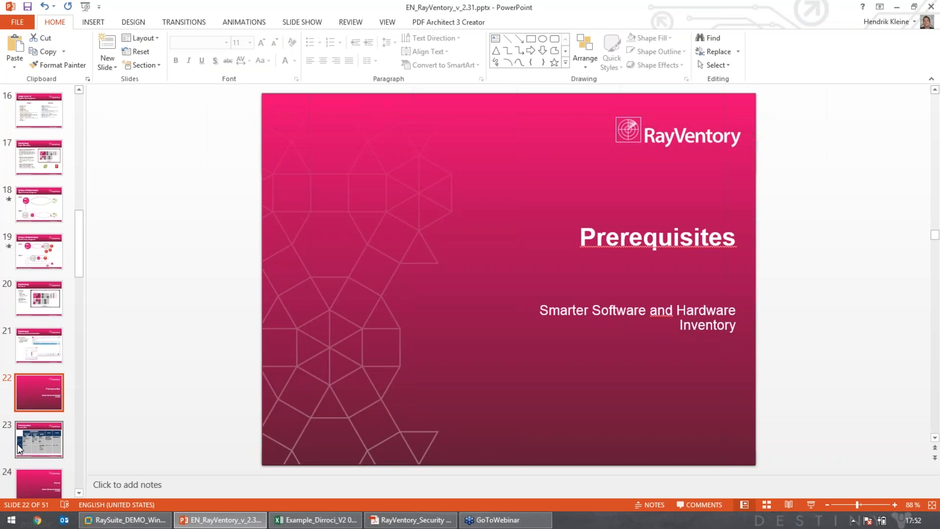
click(813, 505)
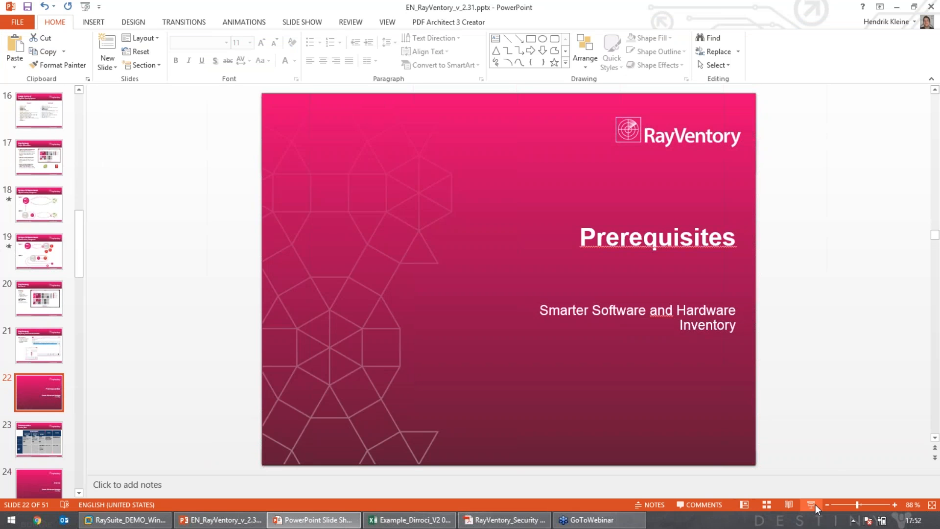
key(Down)
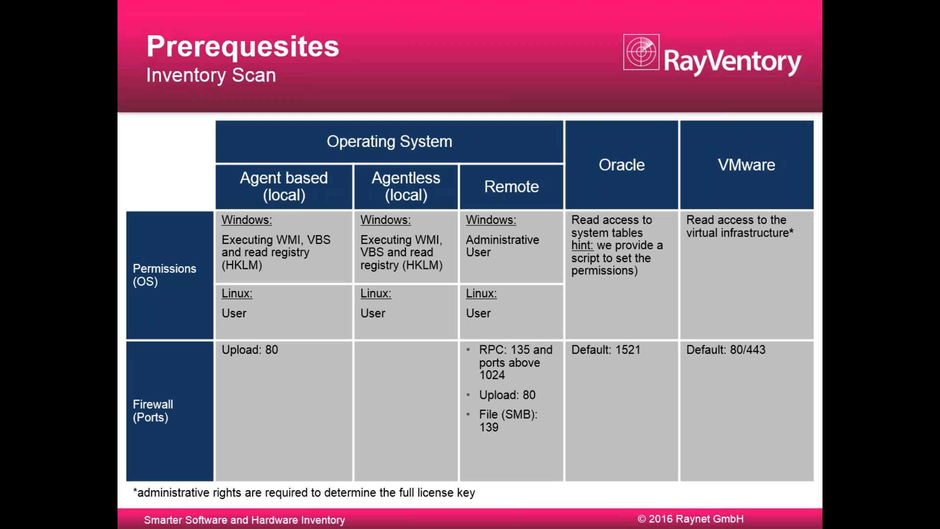